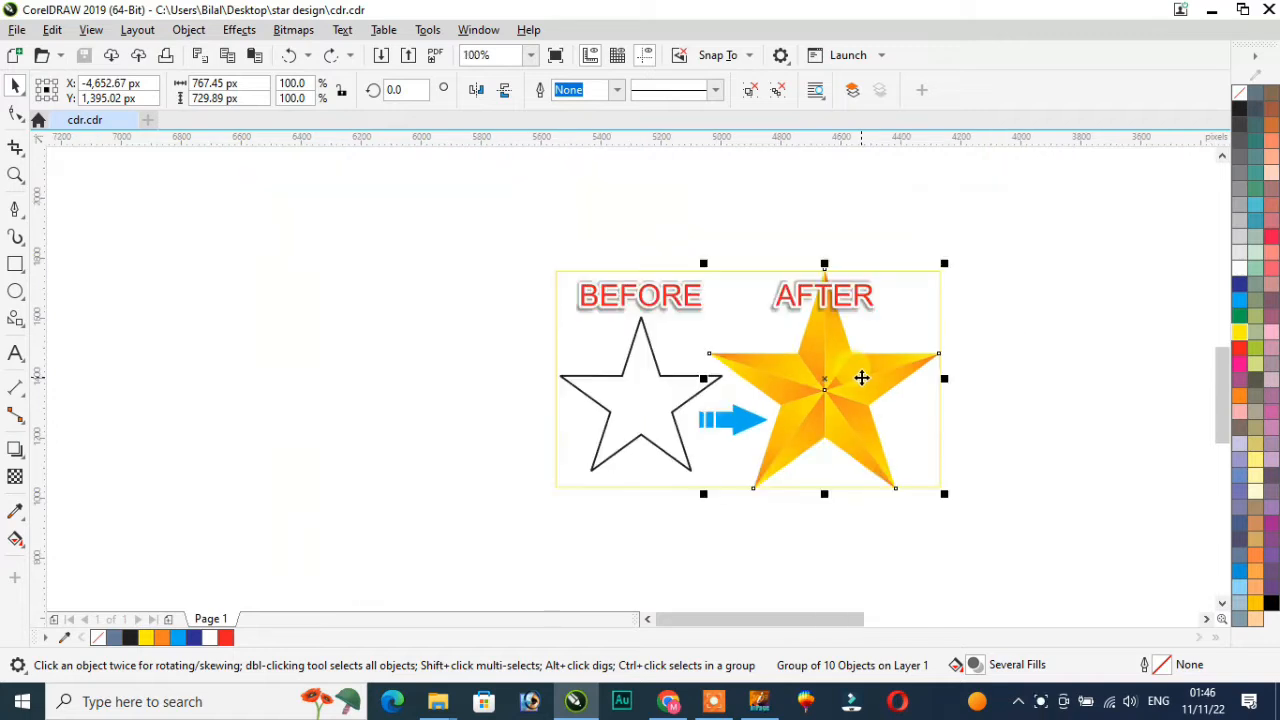
Examine the before and after star artwork by selecting it and zooming in and out
click(1011, 380)
drag(508, 252, 1118, 547)
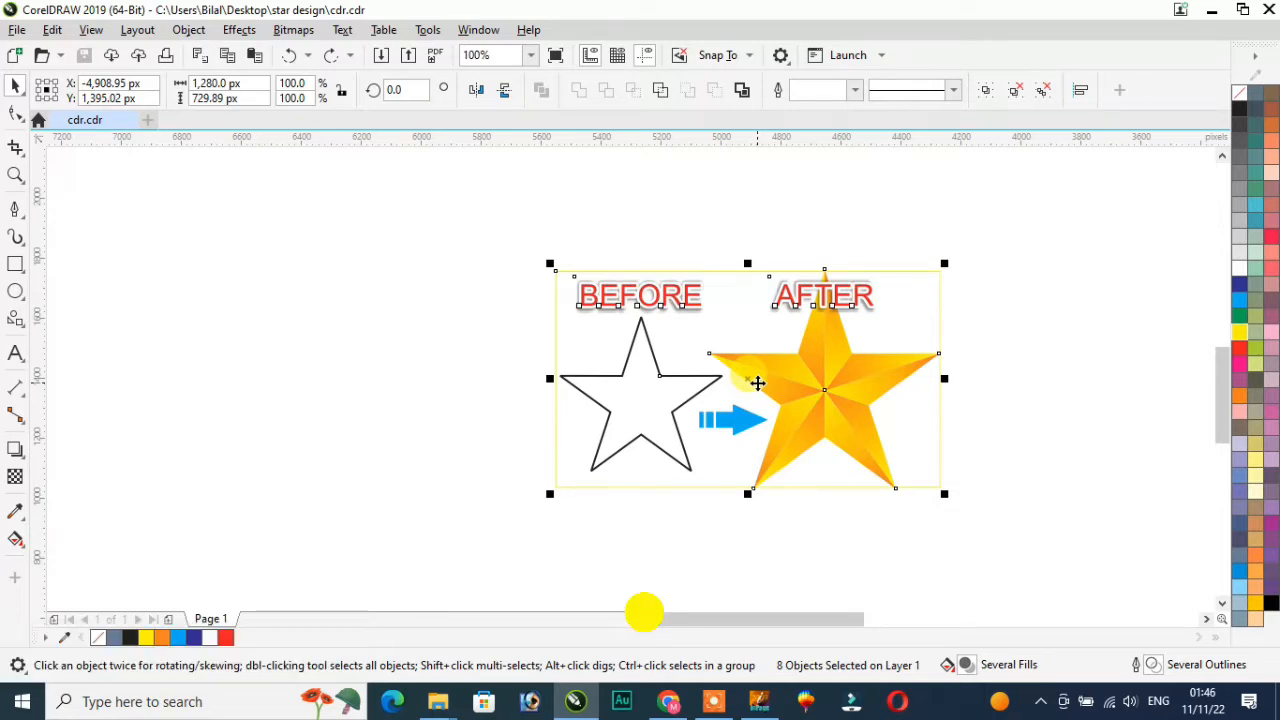
scroll(829, 373, up, 2)
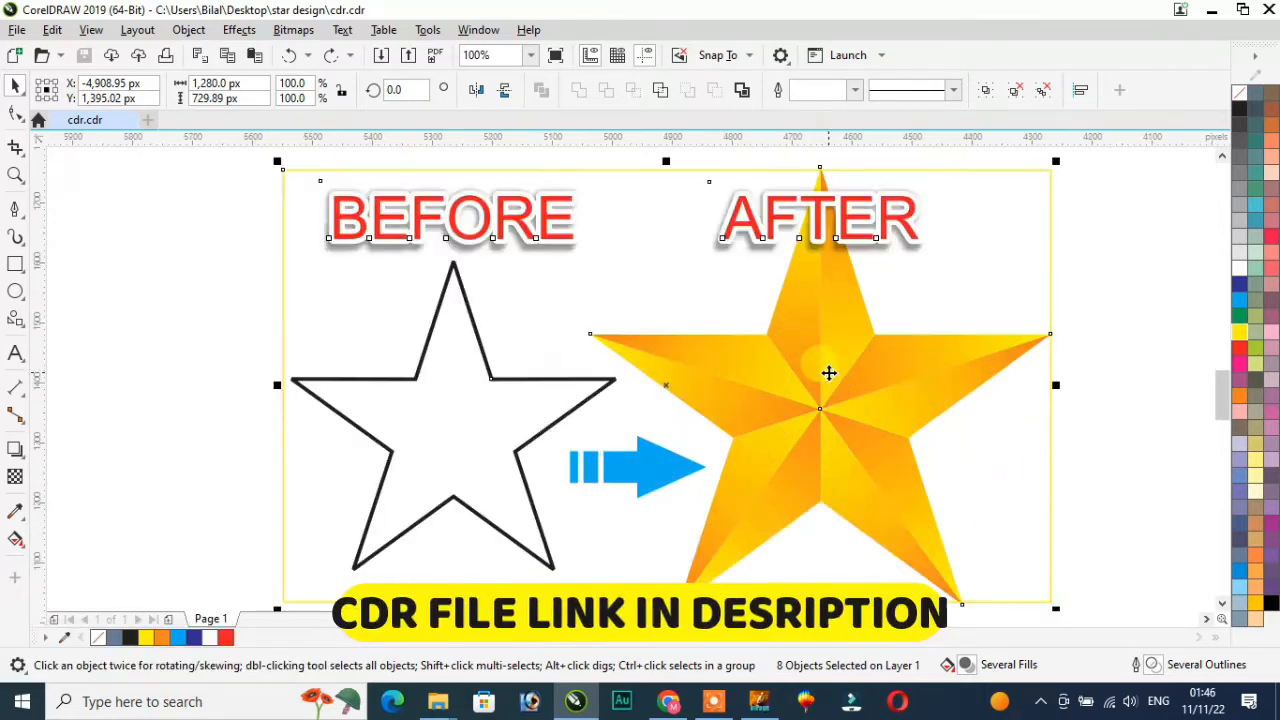
scroll(829, 373, down, 2)
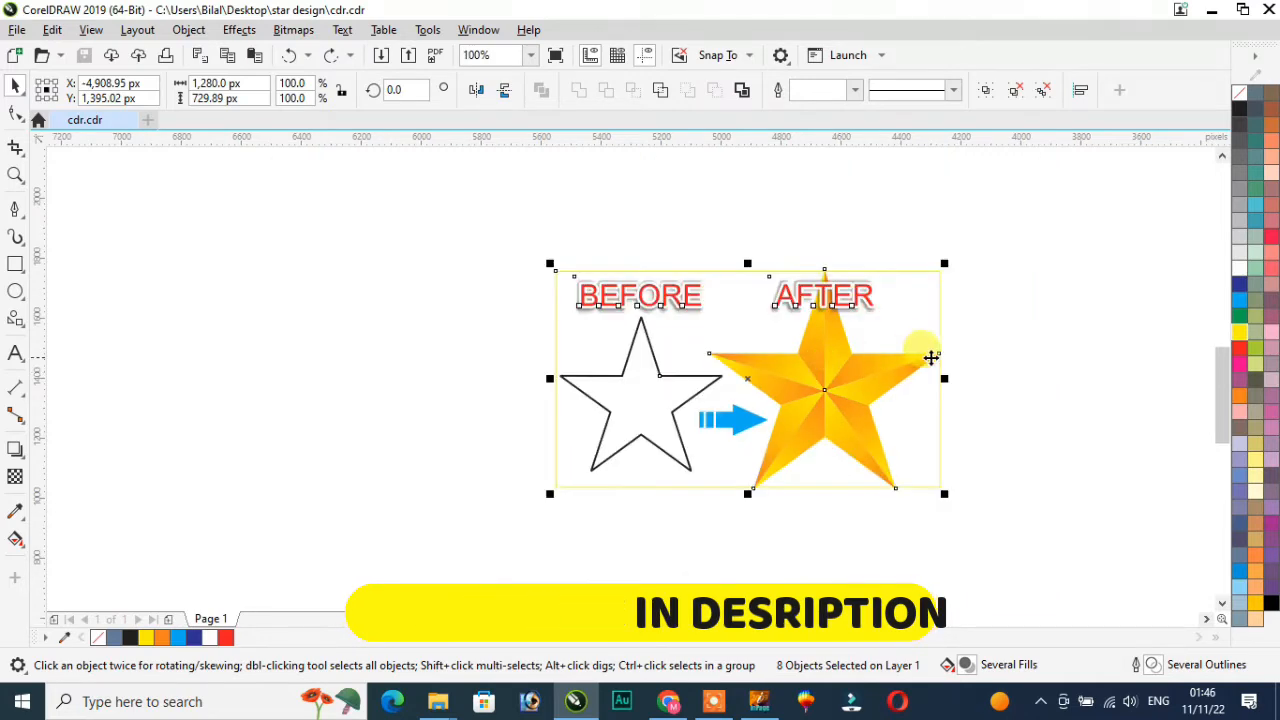
scroll(1006, 366, up, 2)
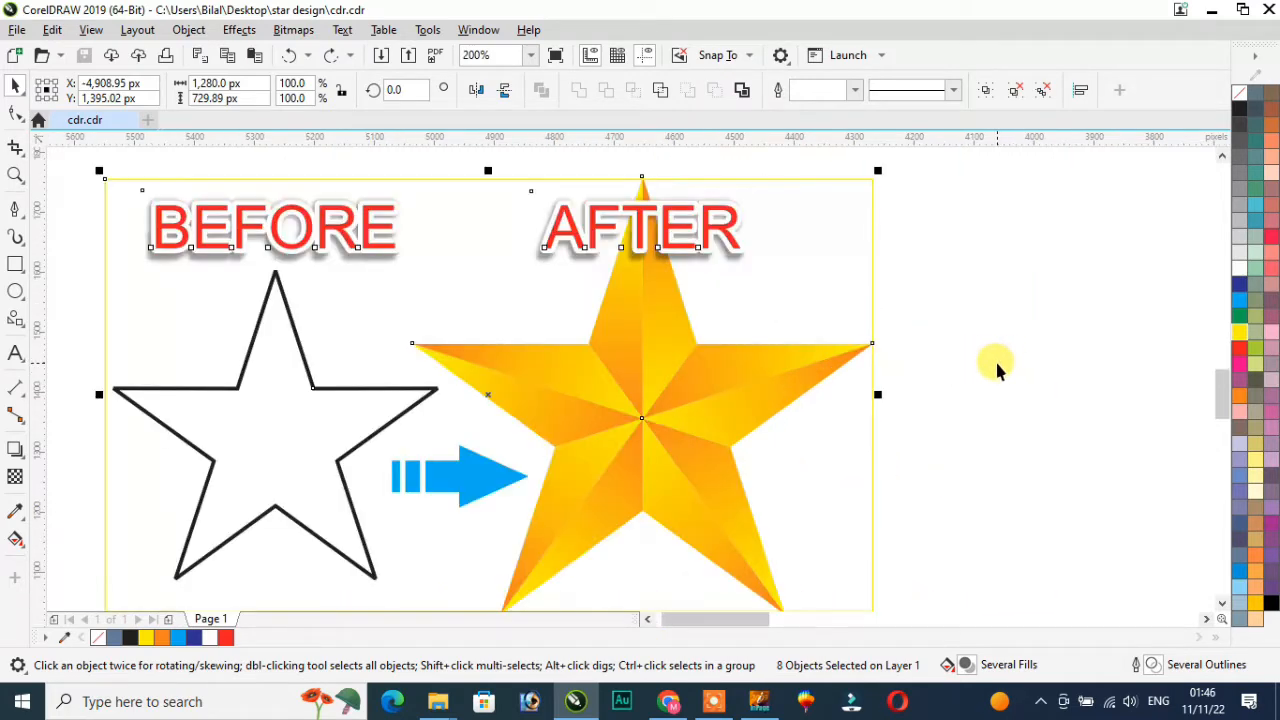
scroll(992, 366, up, 1)
scroll(988, 366, down, 1)
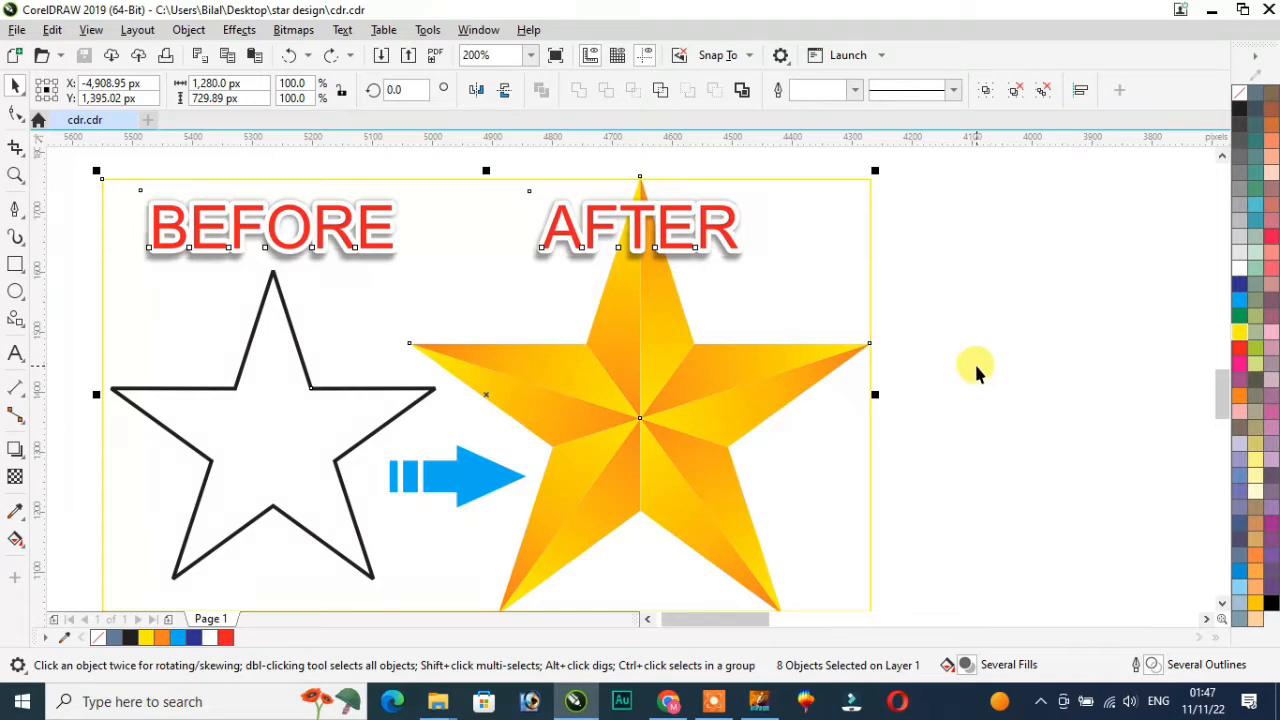
scroll(977, 370, down, 1)
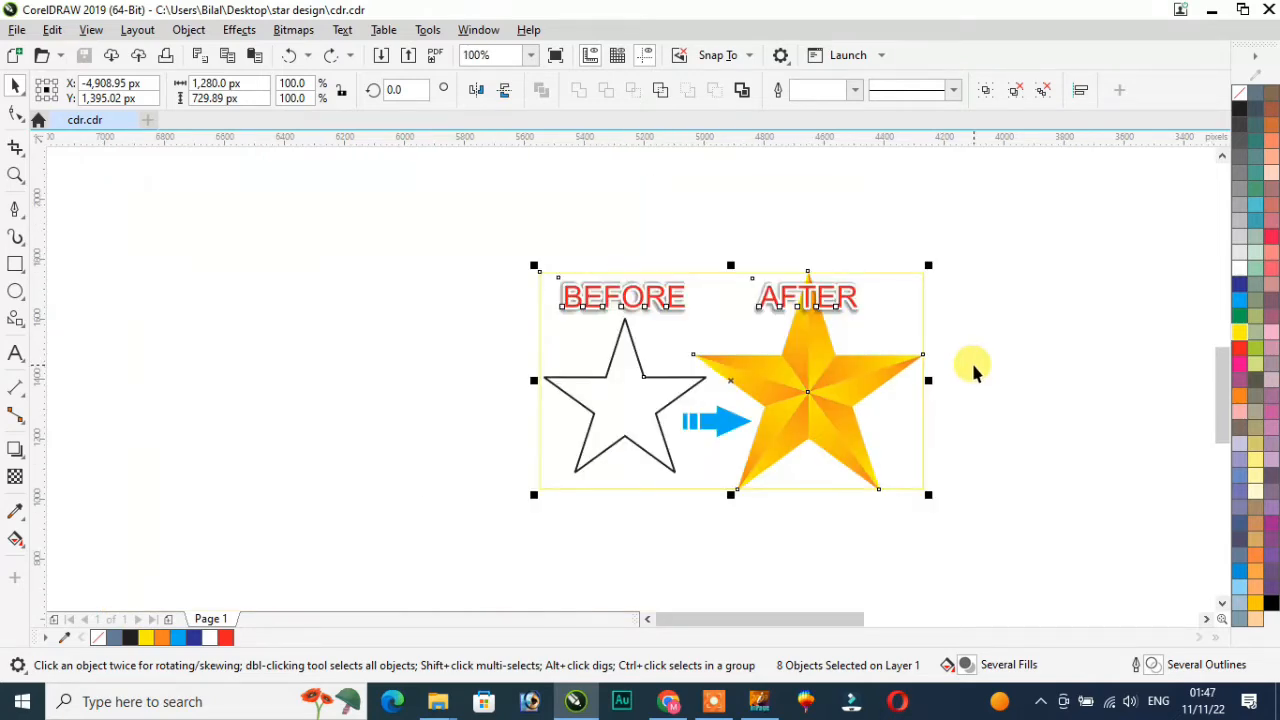
scroll(975, 370, up, 1)
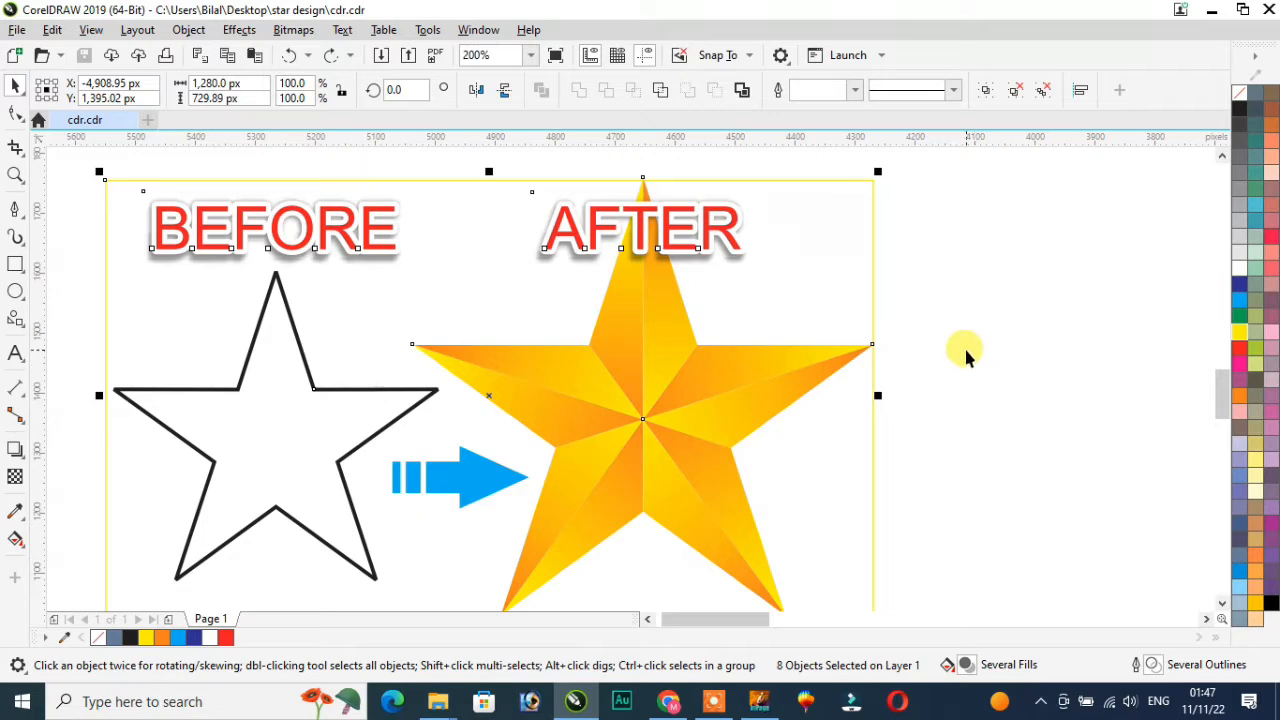
scroll(941, 305, up, 1)
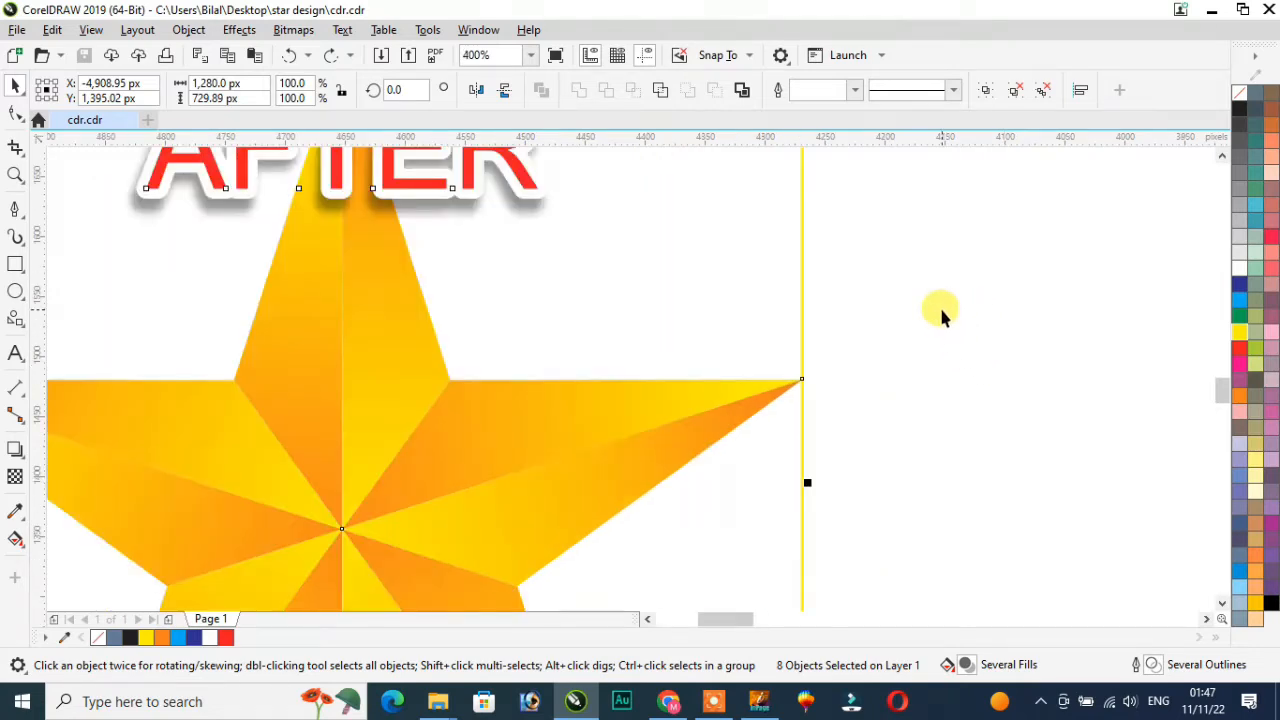
scroll(939, 305, down, 1)
scroll(956, 319, down, 1)
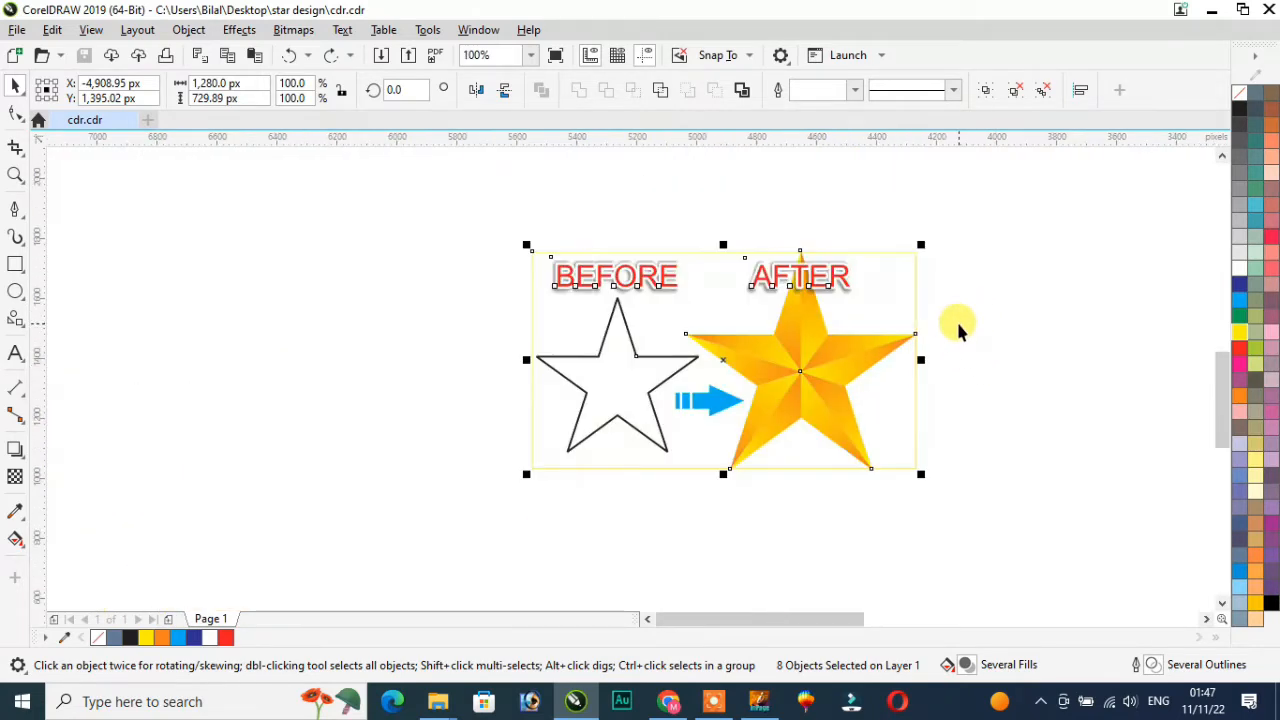
scroll(1032, 336, up, 1)
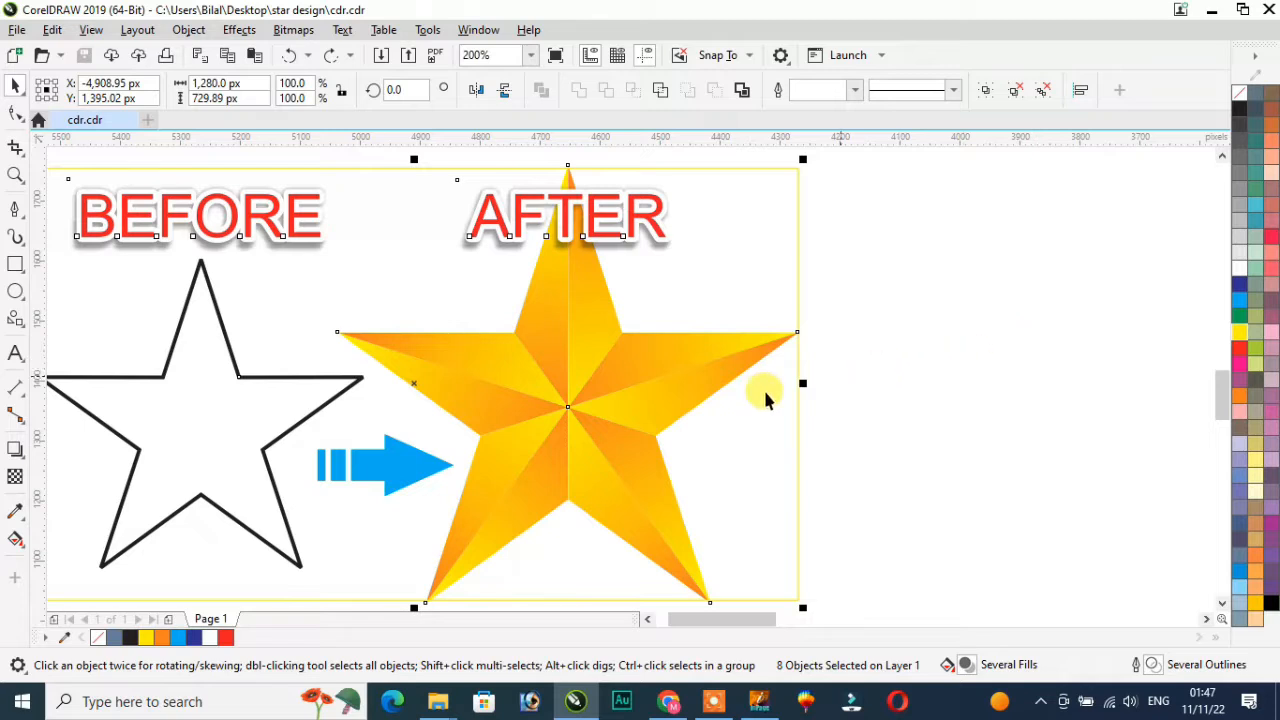
Draw a five-pointed star about 621 by 591 px to the right of the sample artwork
click(25, 328)
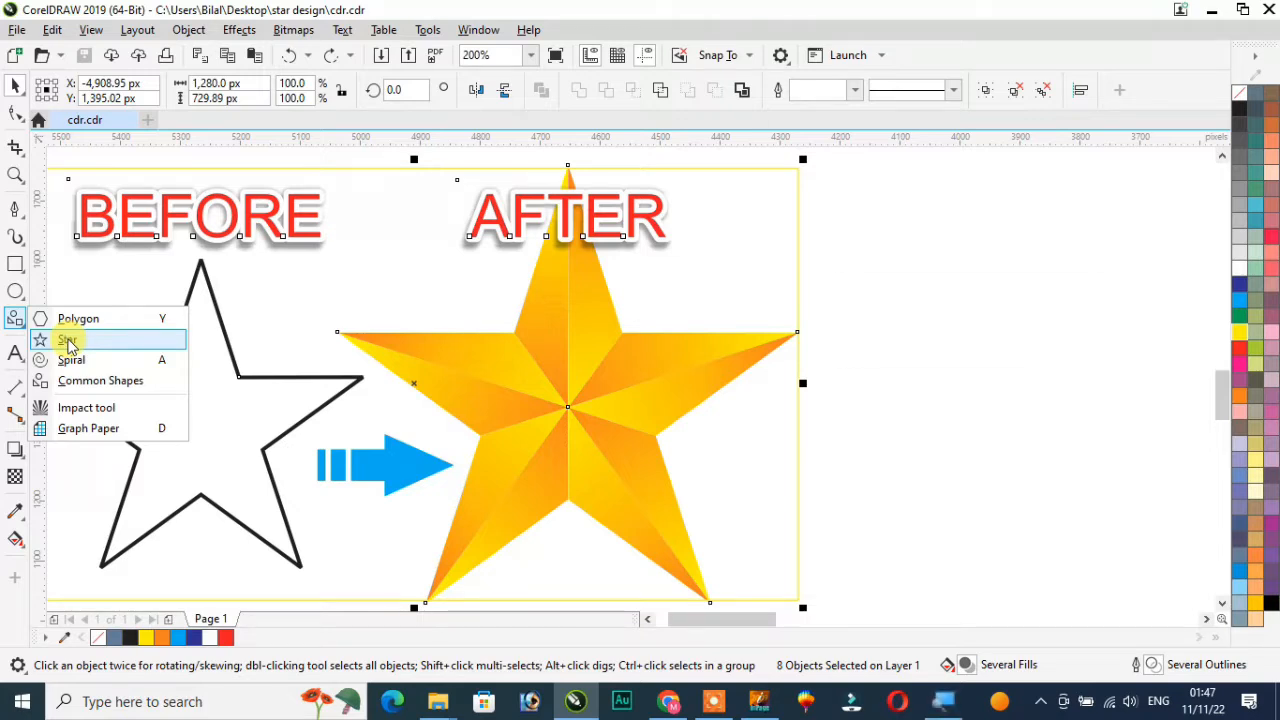
click(68, 344)
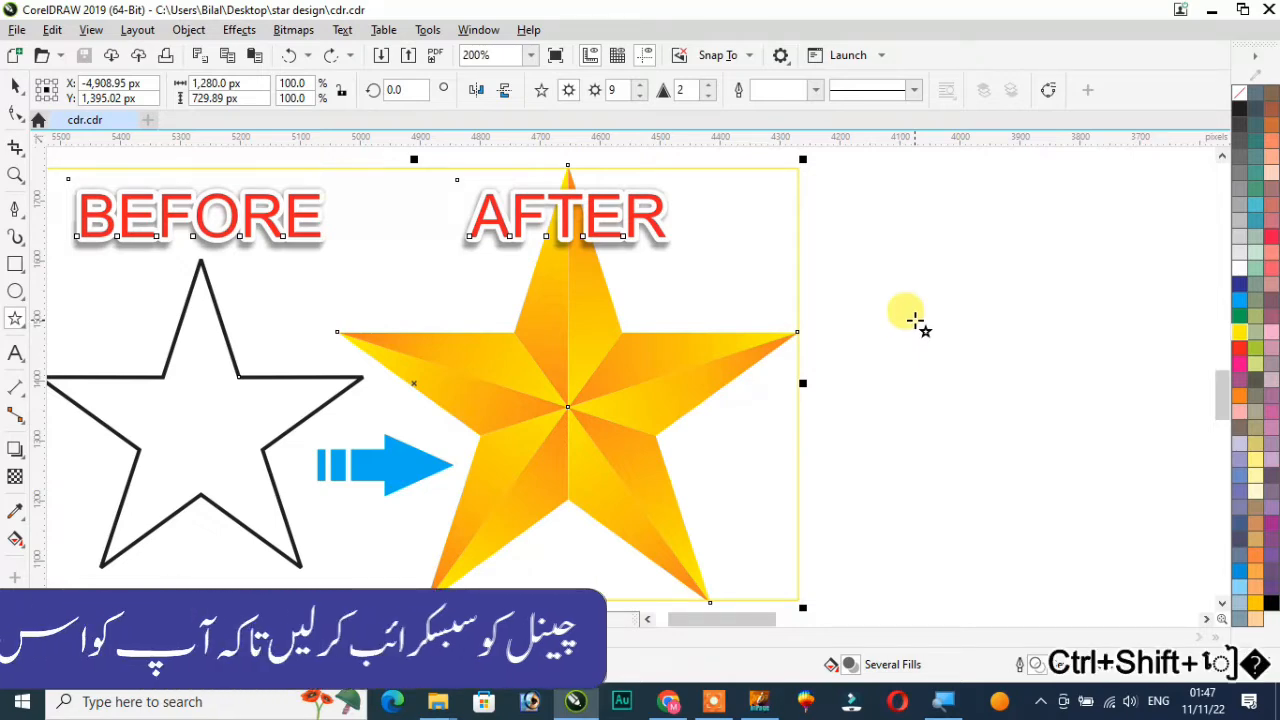
drag(914, 320, 1112, 488)
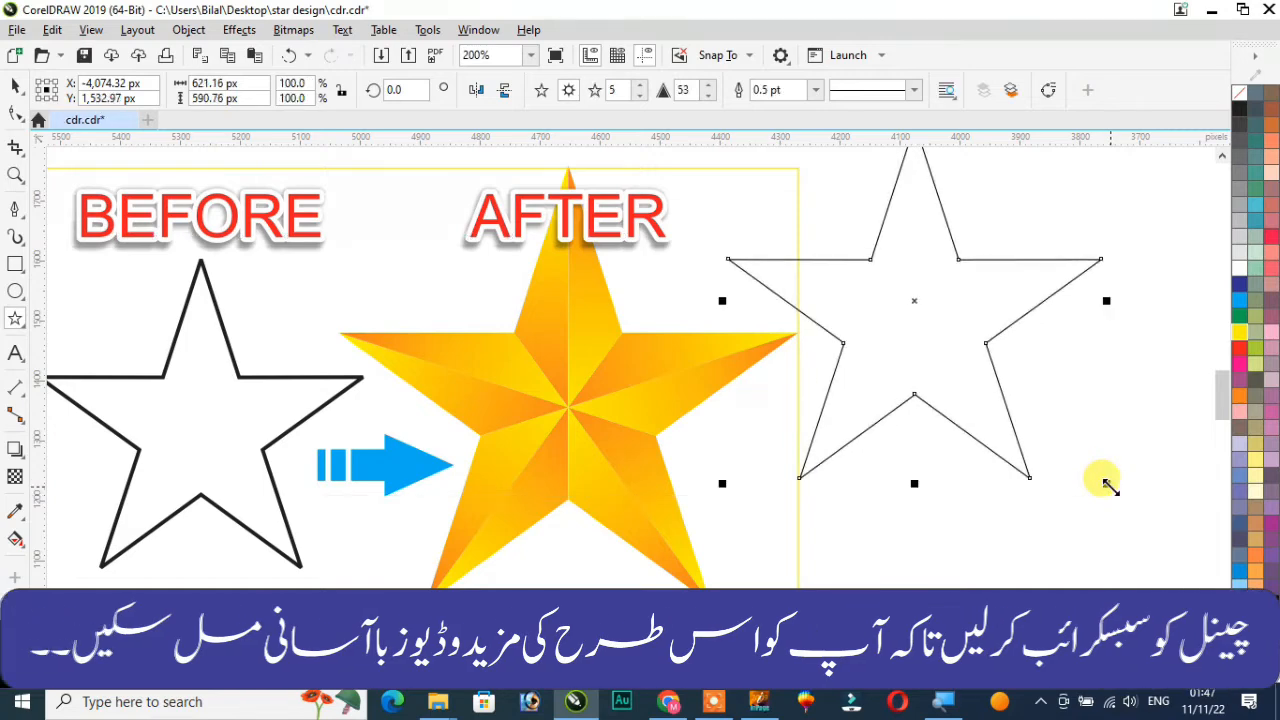
click(20, 88)
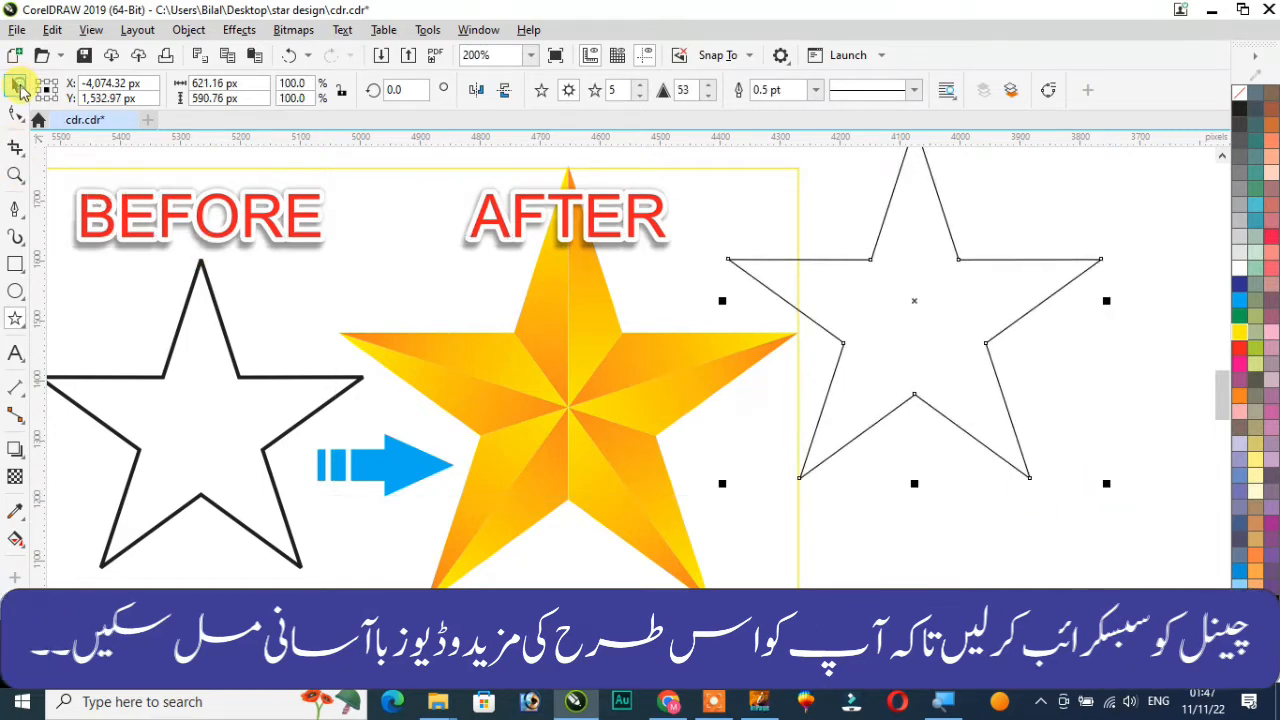
Select the new star, choose the Pen tool and turn on snapping to objects
scroll(625, 312, down, 4)
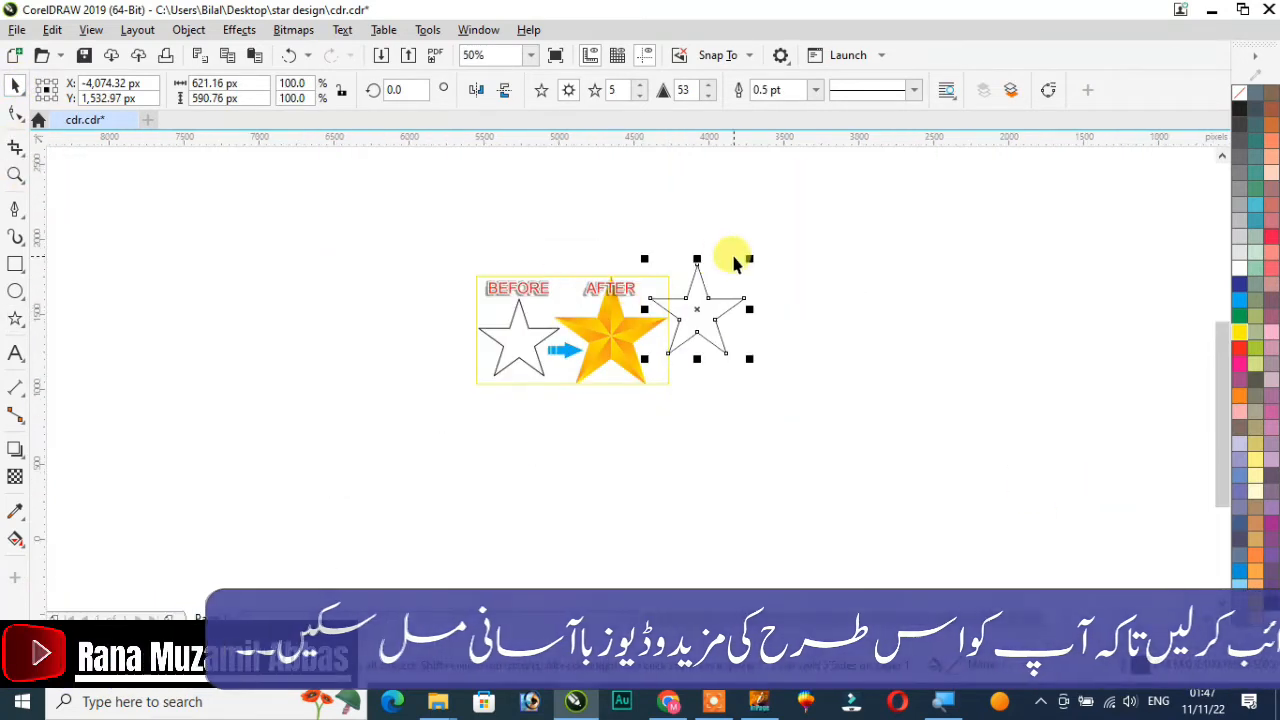
scroll(731, 257, up, 2)
drag(662, 362, 733, 396)
click(914, 363)
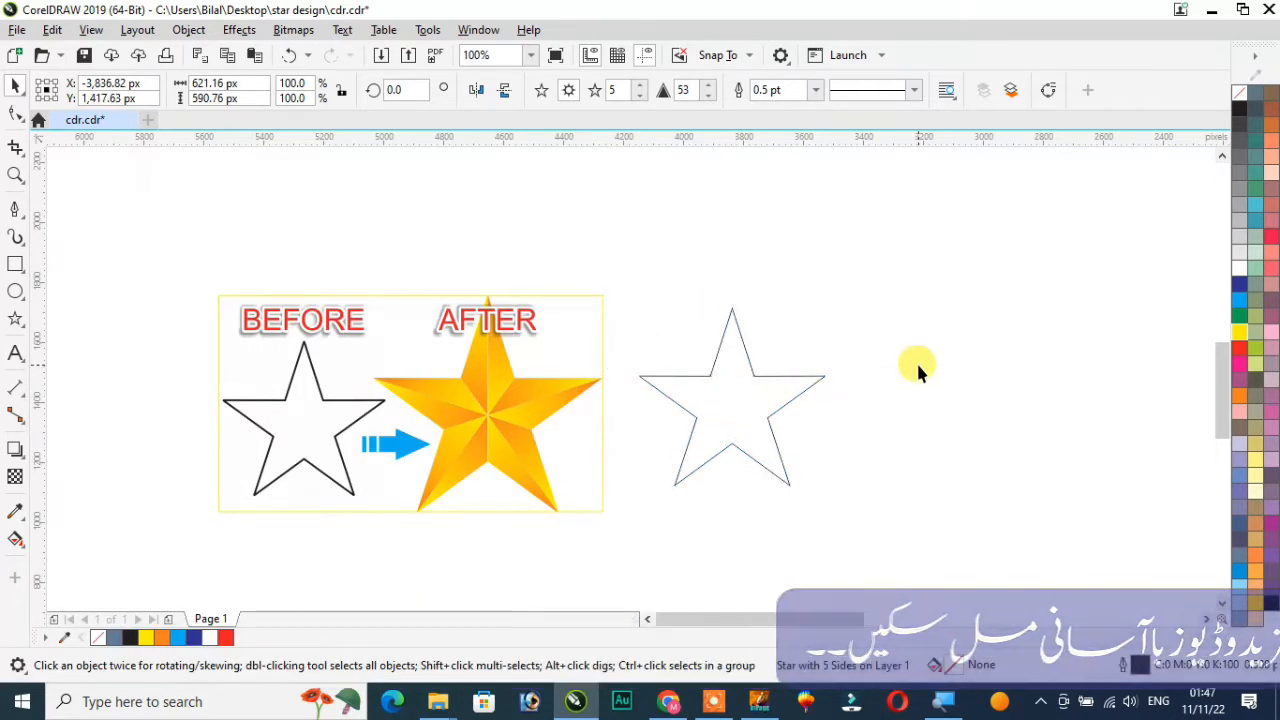
click(760, 383)
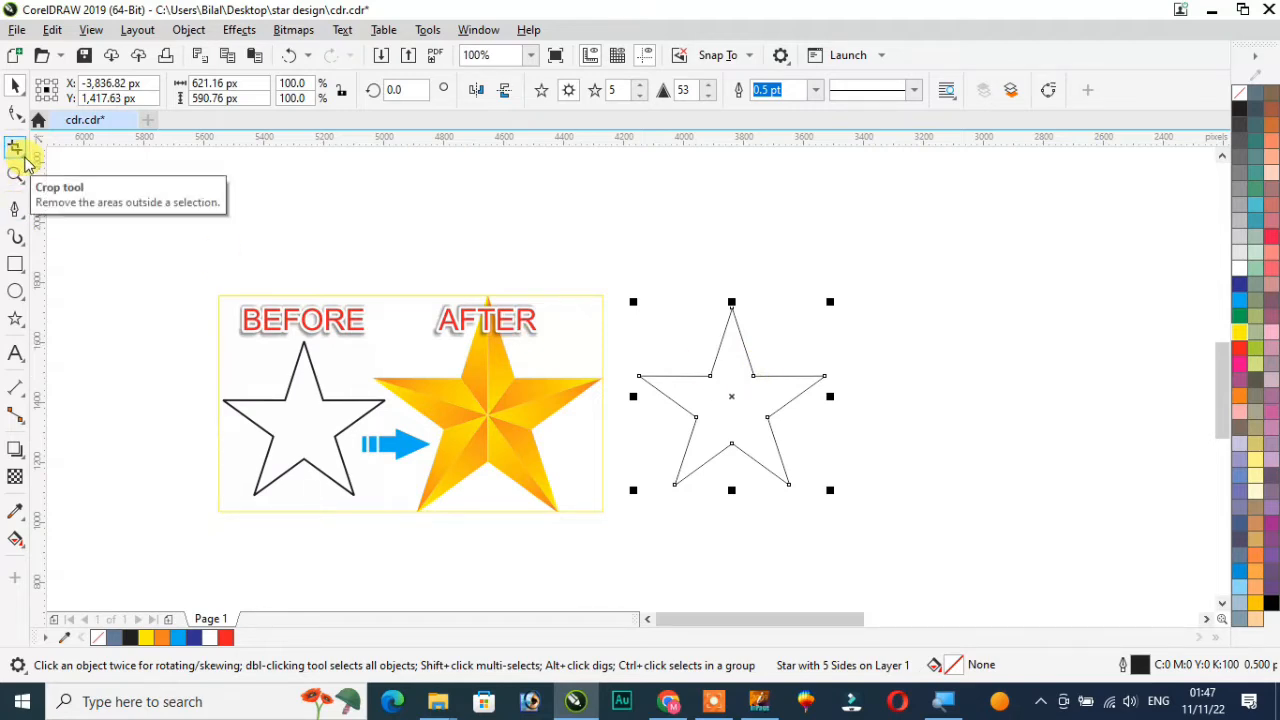
click(22, 220)
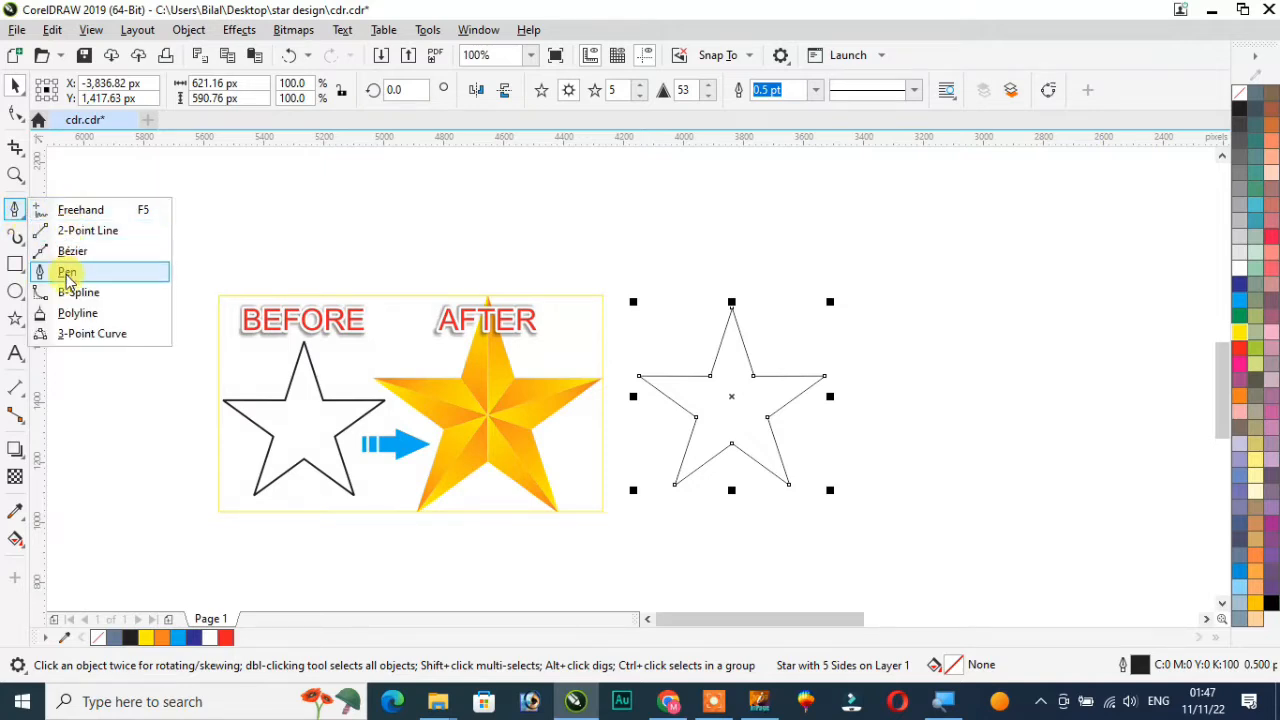
click(67, 272)
click(12, 213)
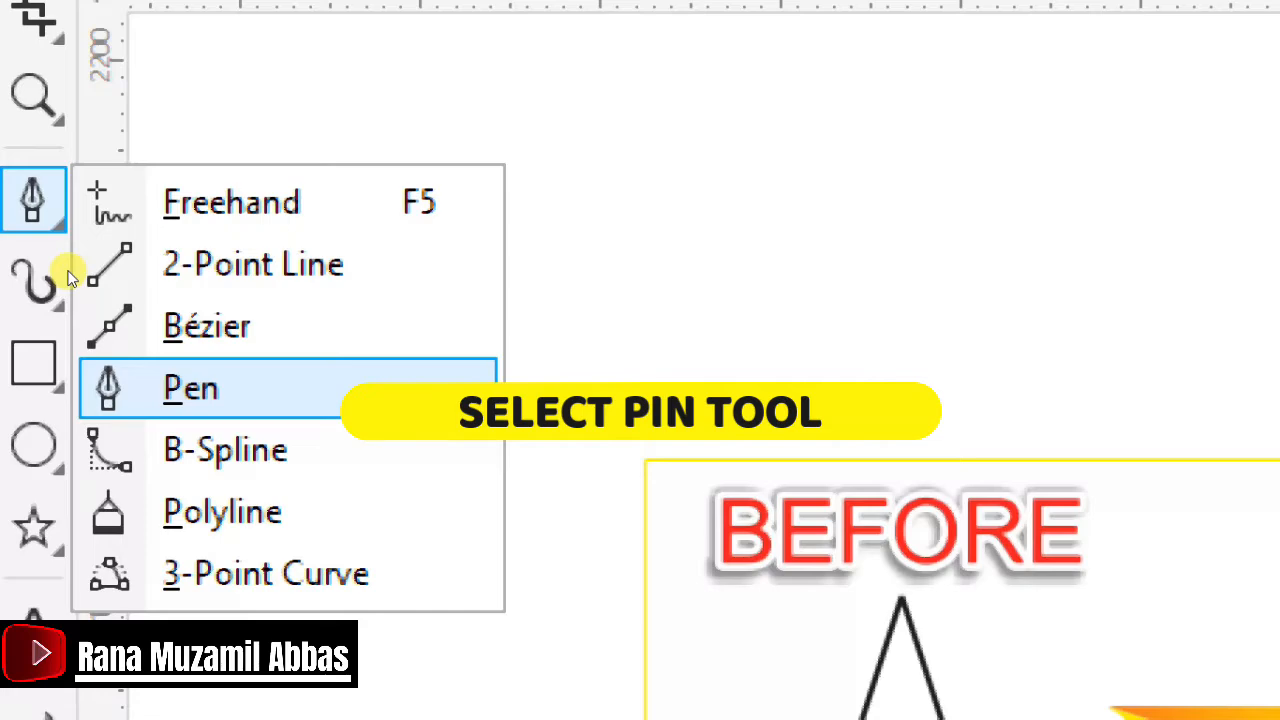
click(191, 386)
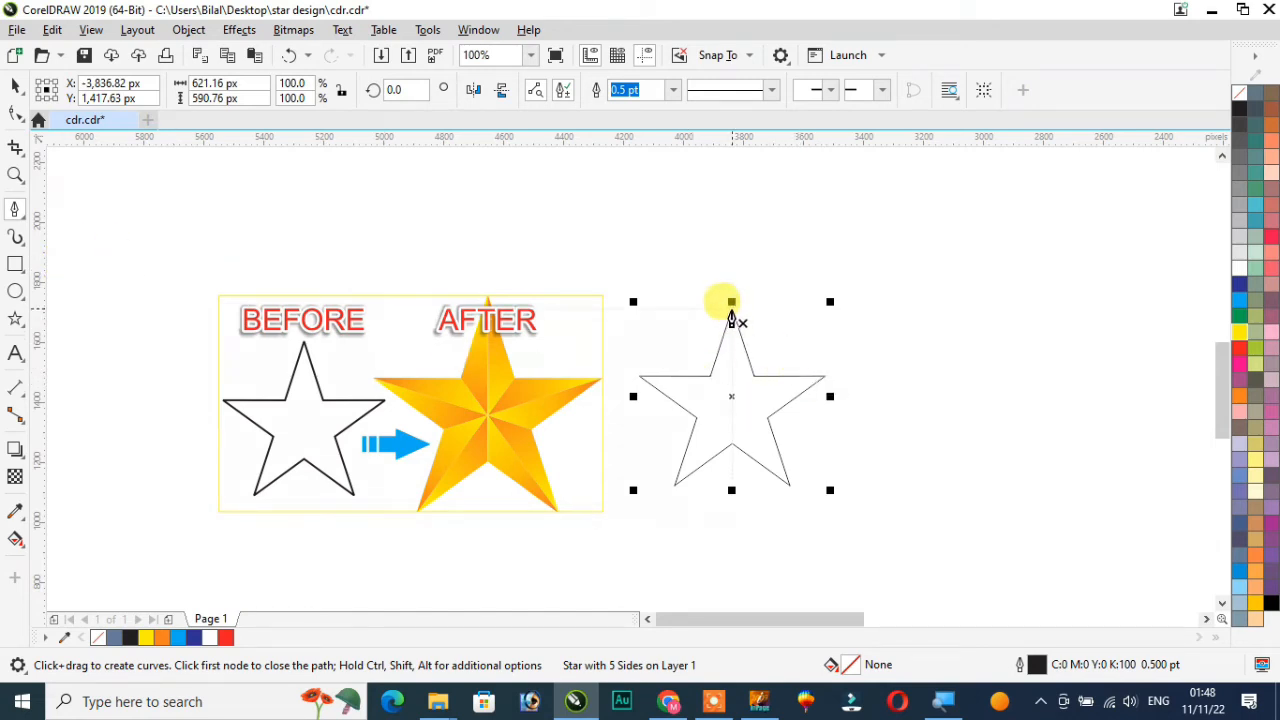
click(750, 60)
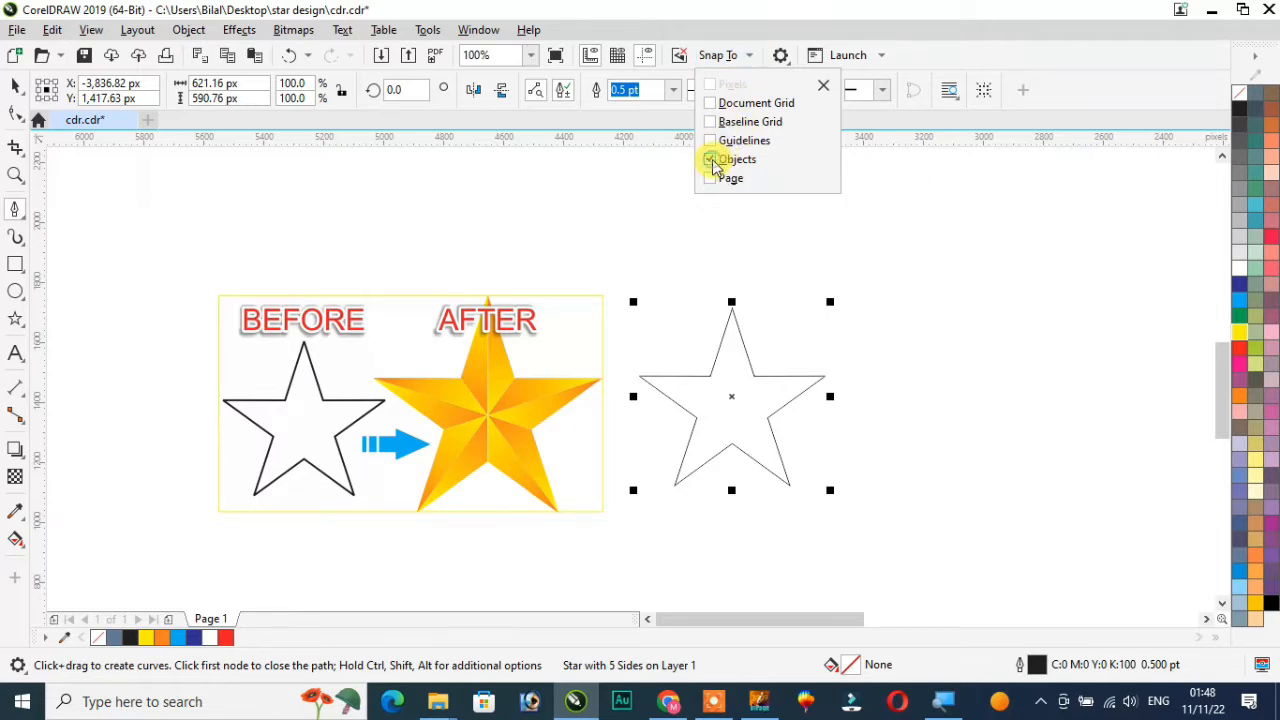
click(711, 162)
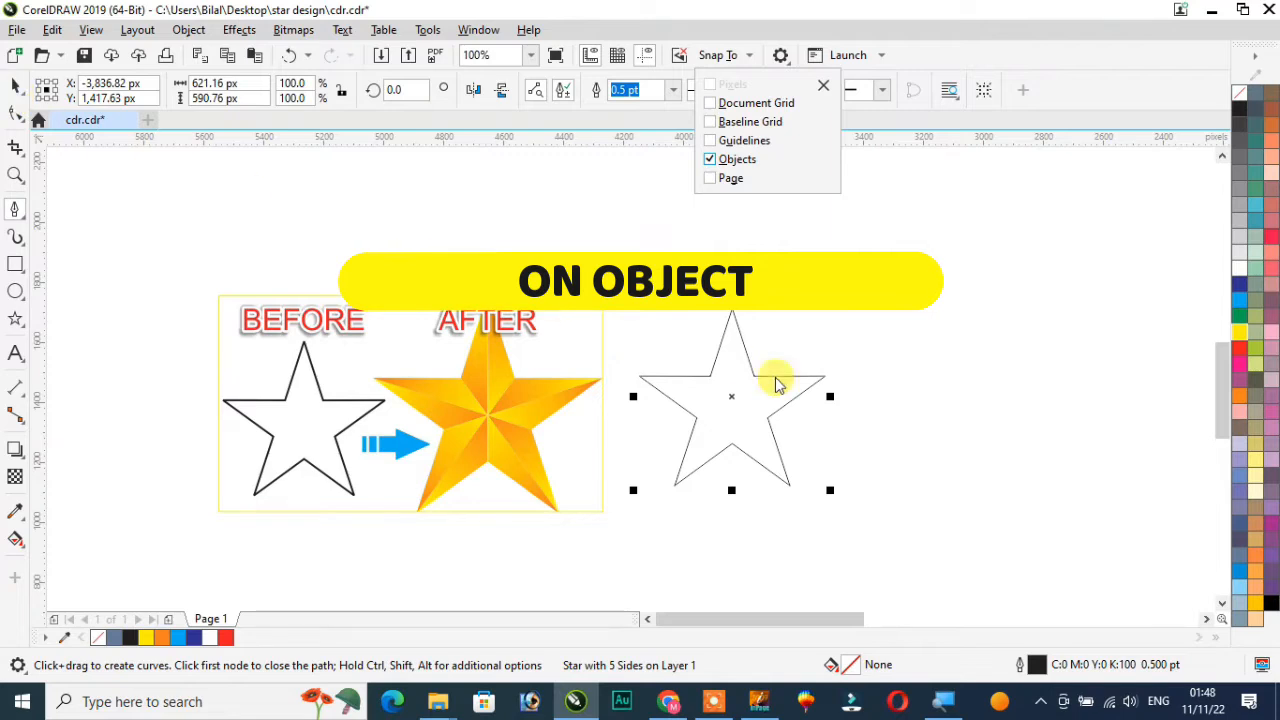
click(866, 316)
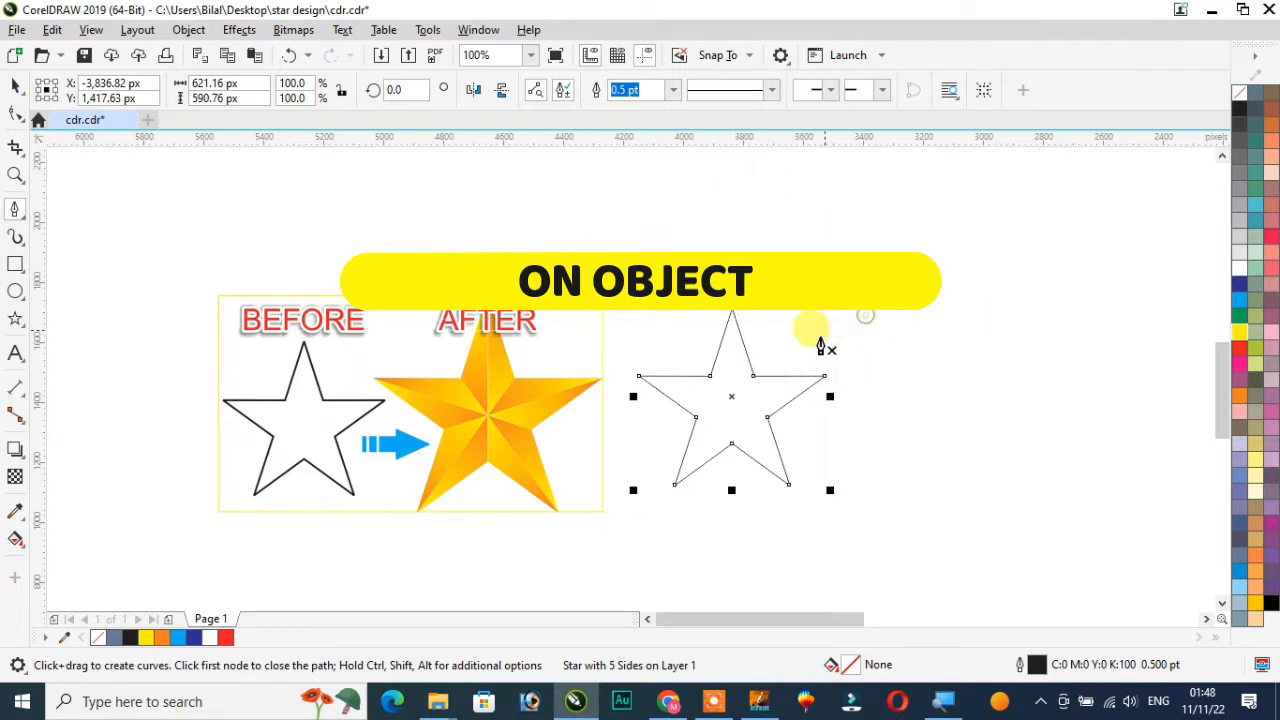
Draw a vertical line with the Pen from the star's top point down to its bottom inner corner
click(732, 306)
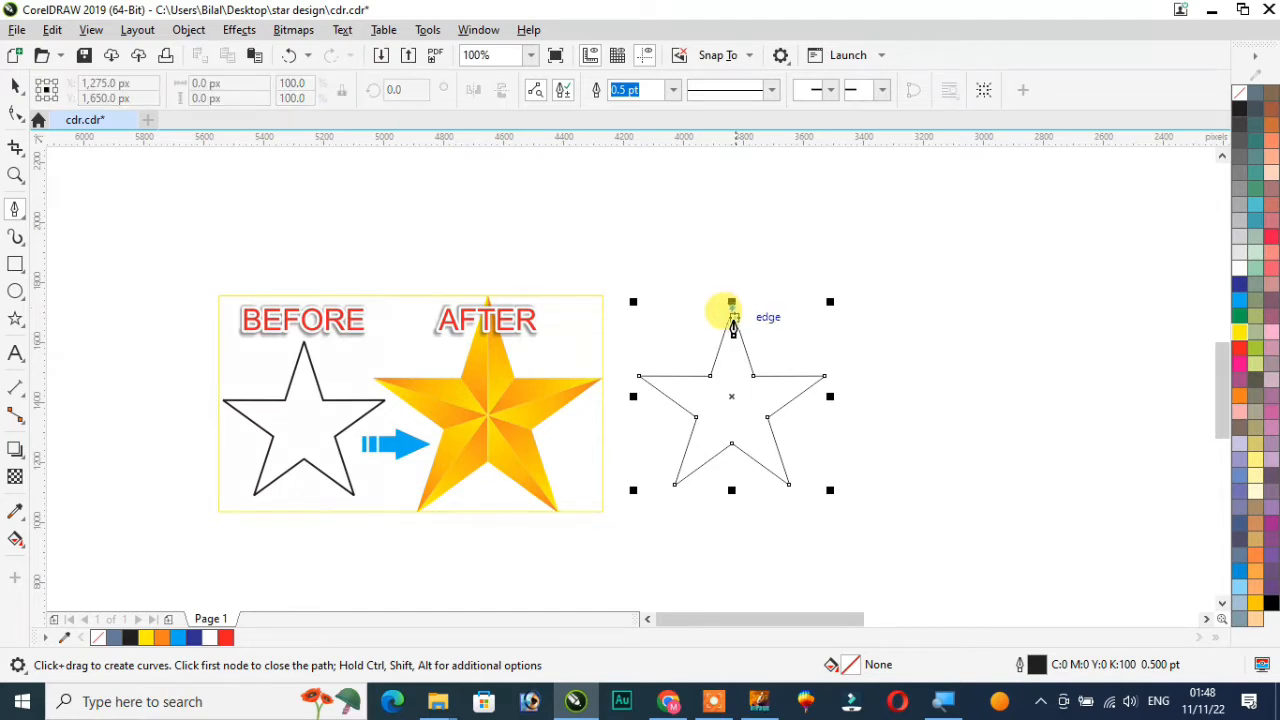
double_click(732, 445)
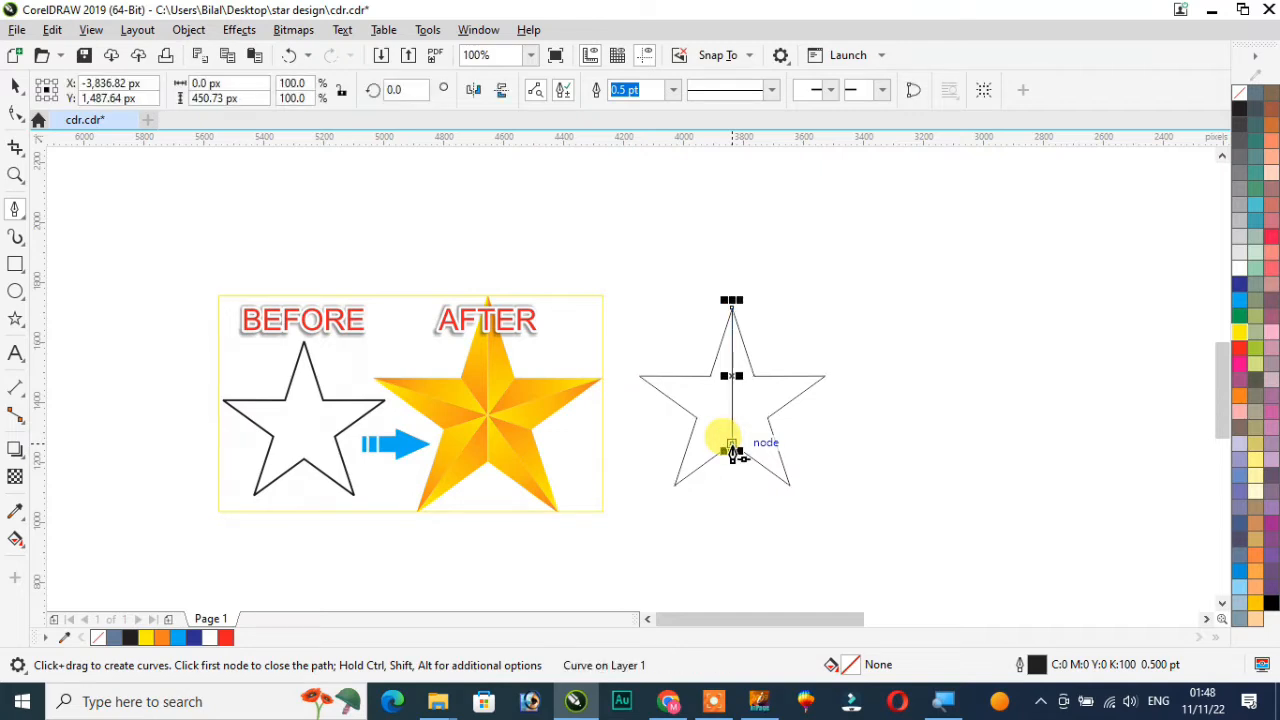
scroll(758, 395, up, 4)
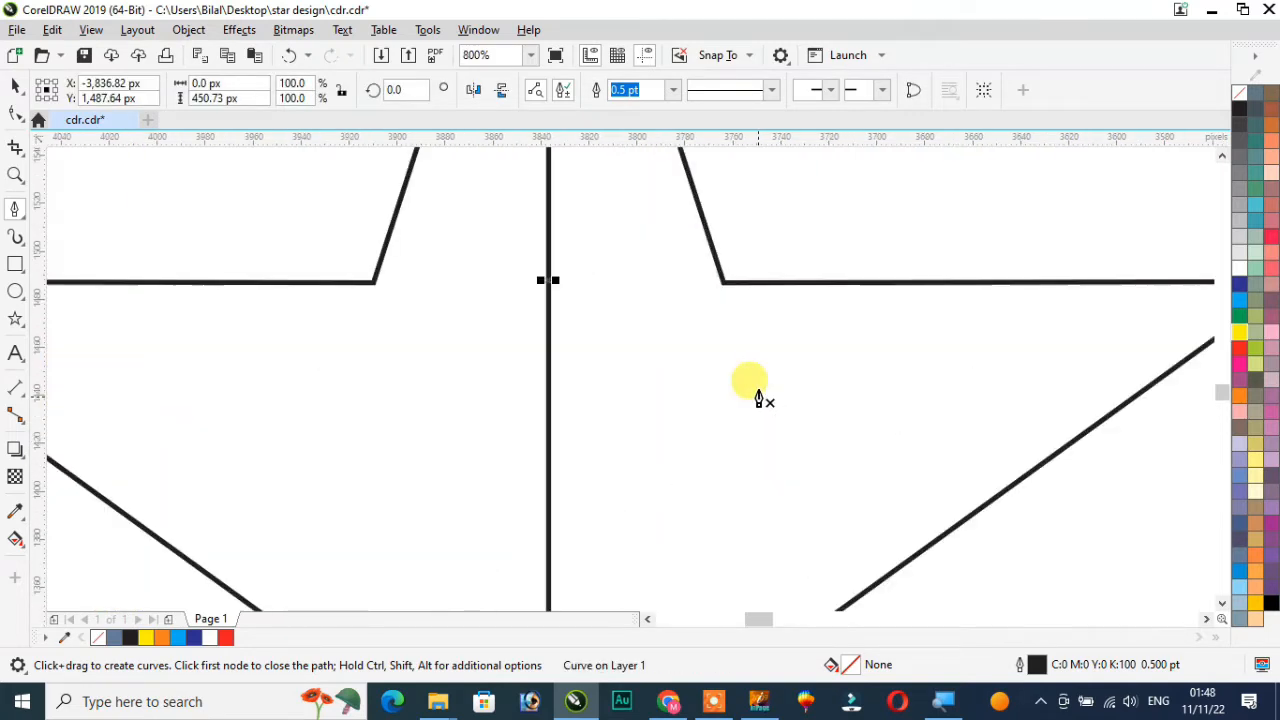
scroll(732, 300, down, 2)
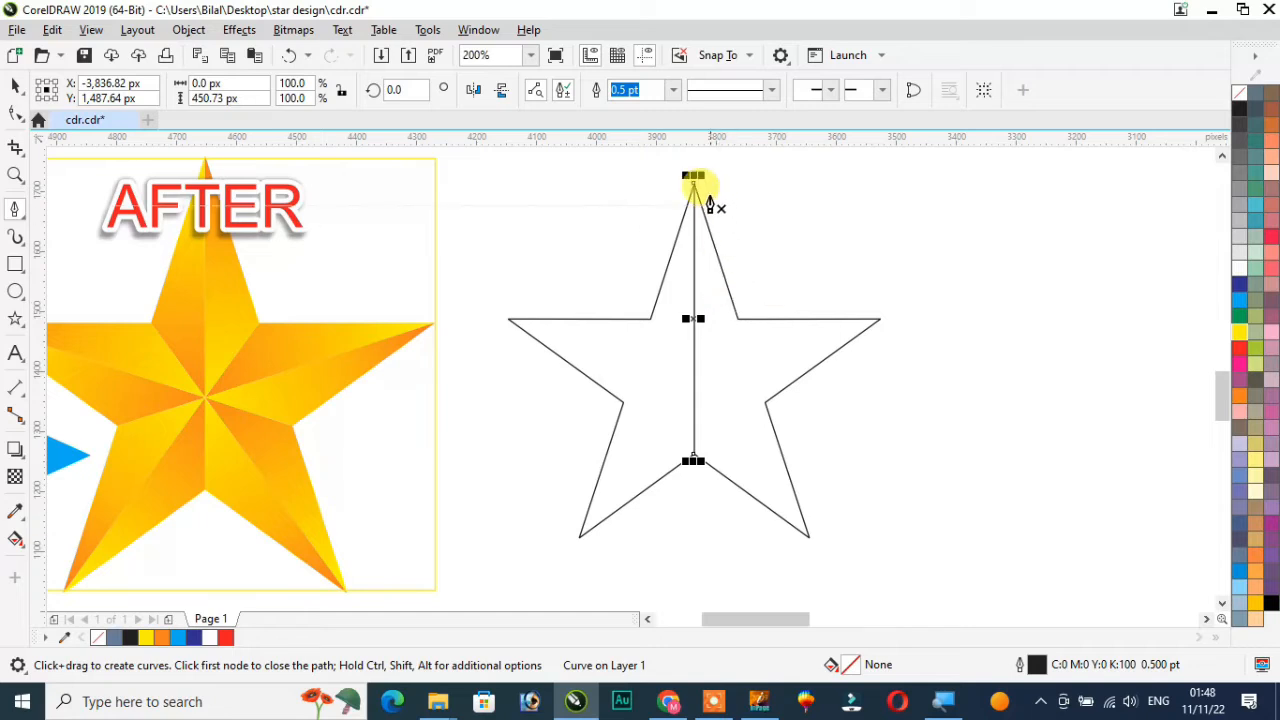
scroll(709, 200, up, 2)
scroll(709, 200, up, 1)
scroll(705, 202, down, 3)
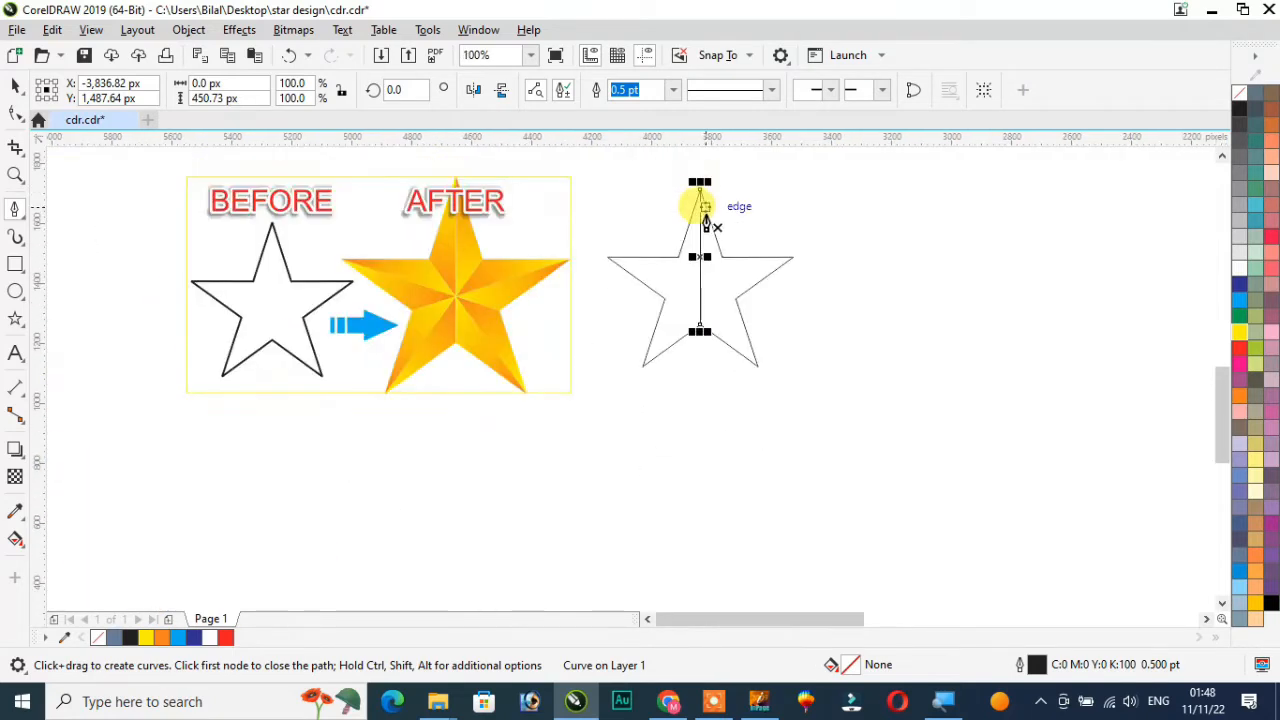
scroll(700, 215, up, 1)
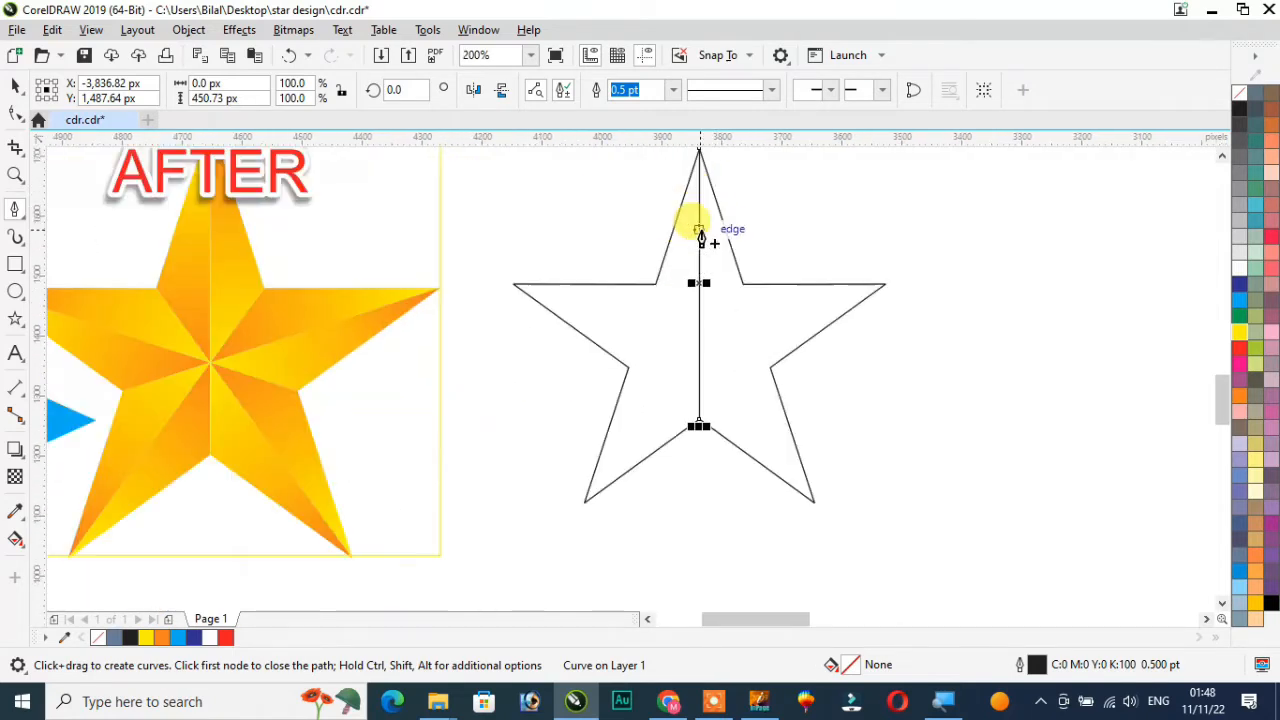
Draw two diagonal lines joining each upper inner corner of the star to the opposite bottom point
click(743, 285)
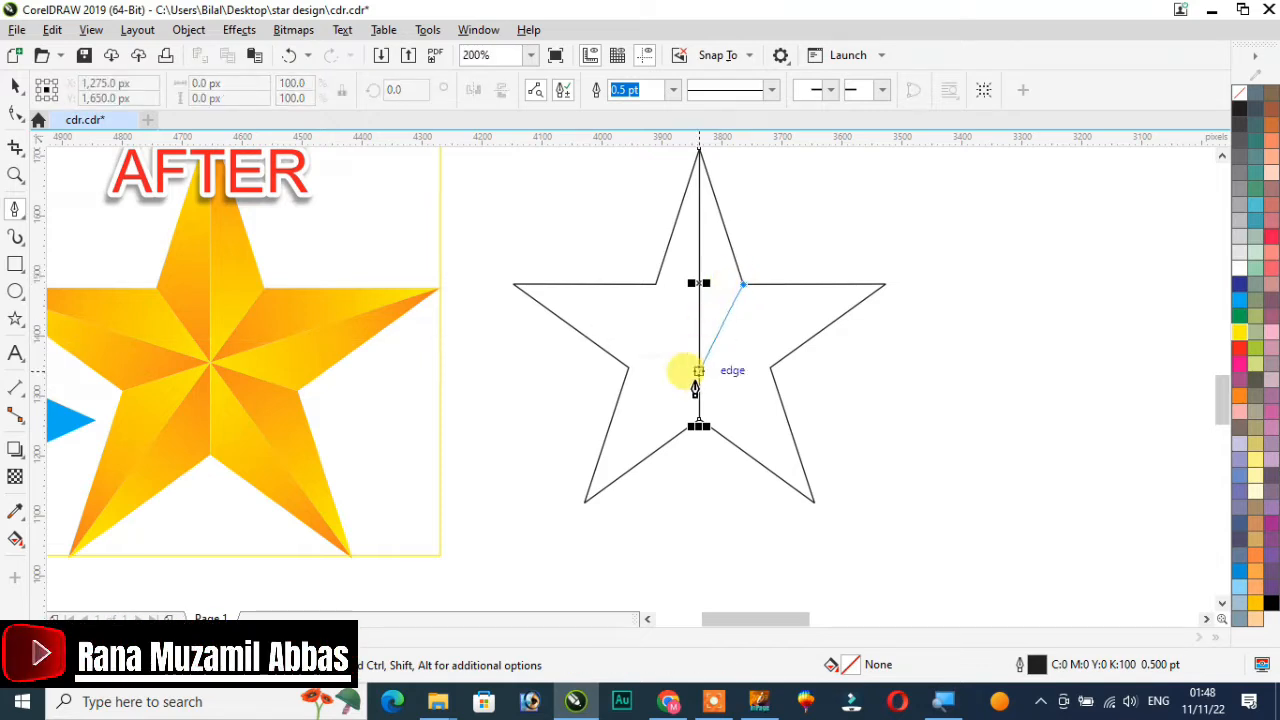
click(586, 503)
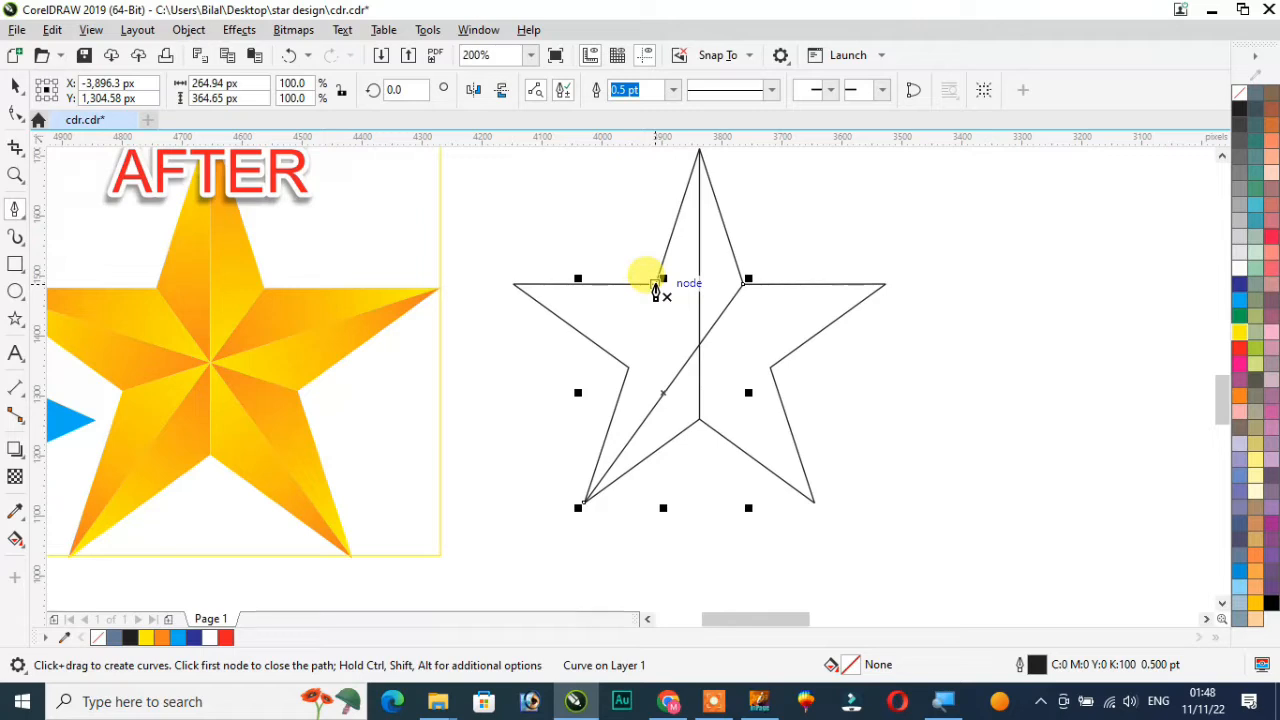
click(656, 286)
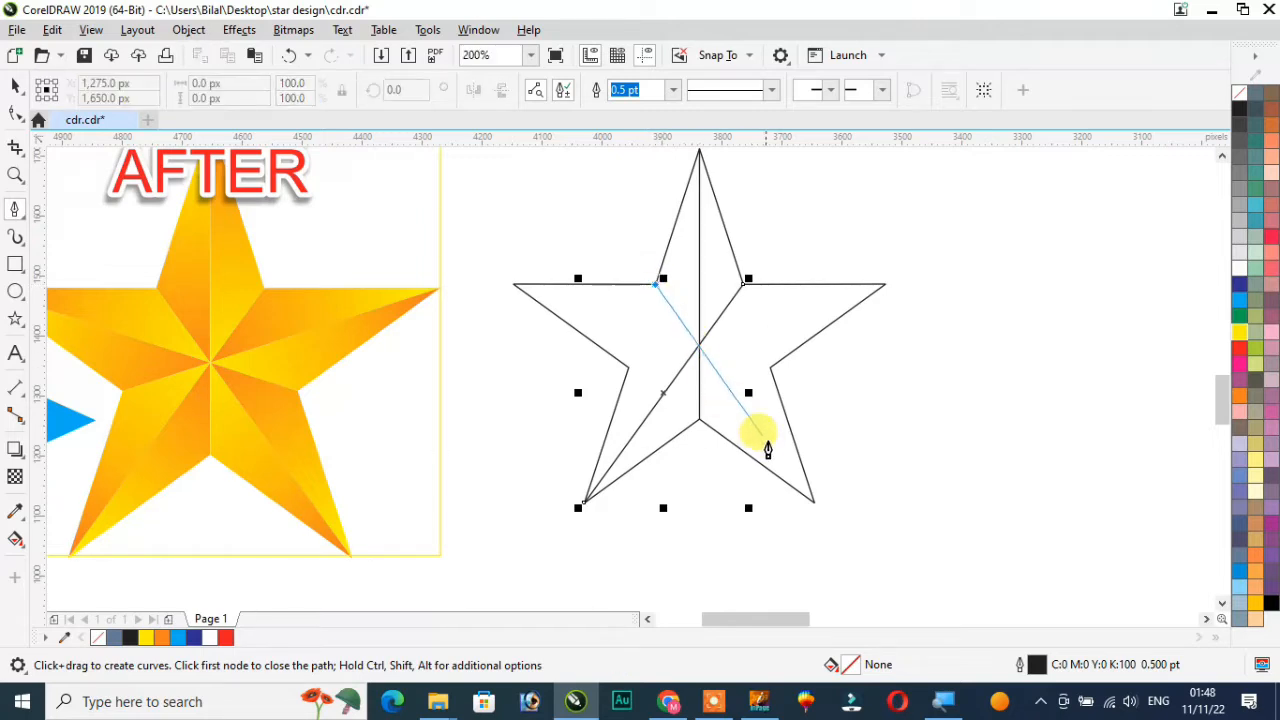
click(813, 505)
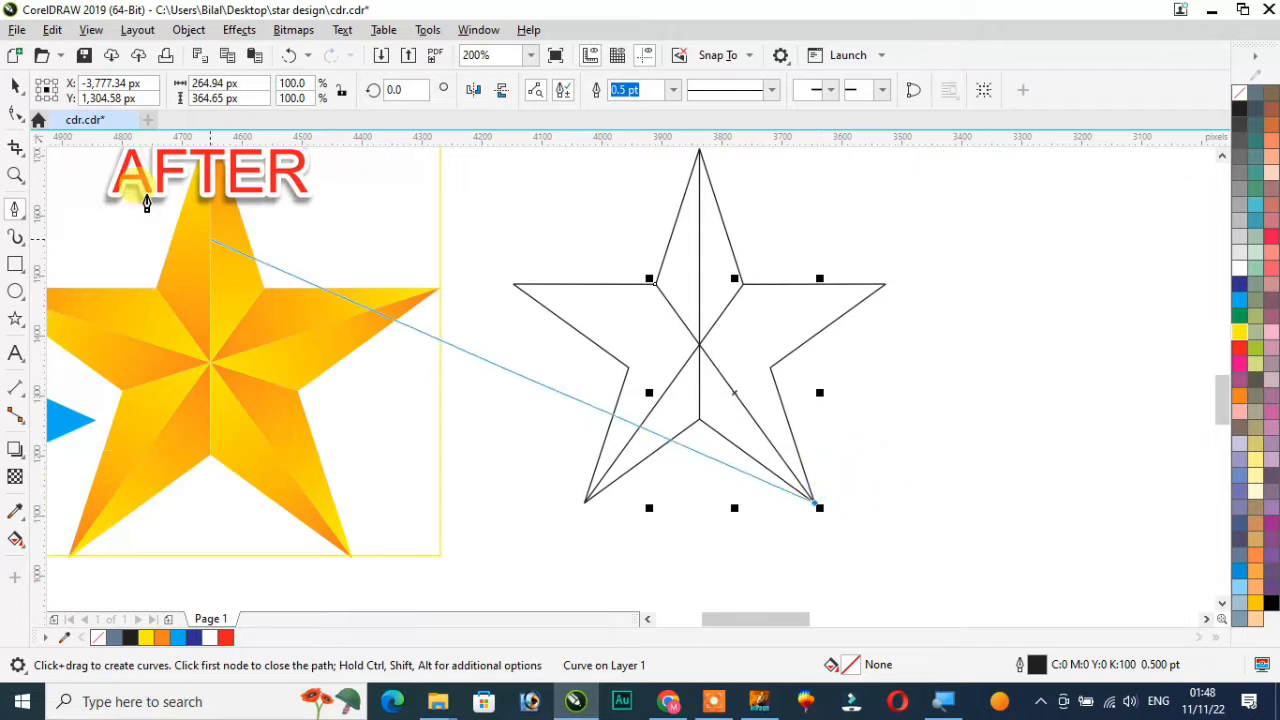
click(15, 86)
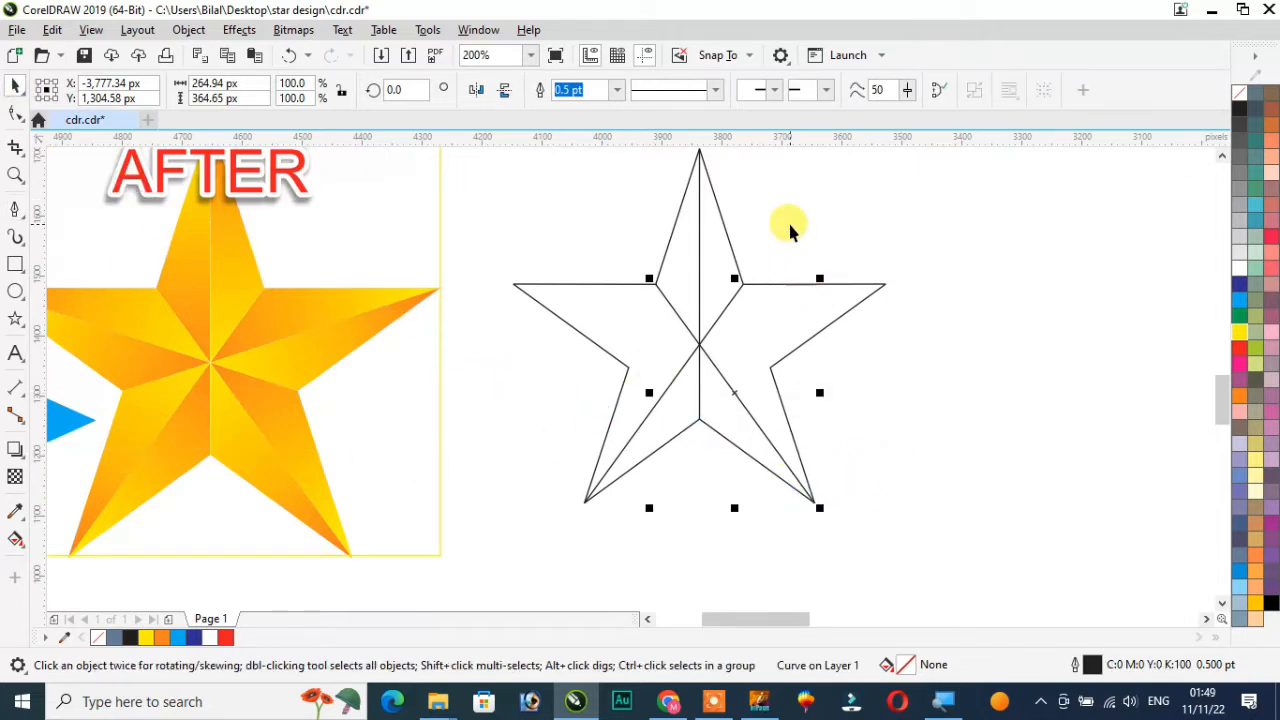
scroll(790, 228, up, 2)
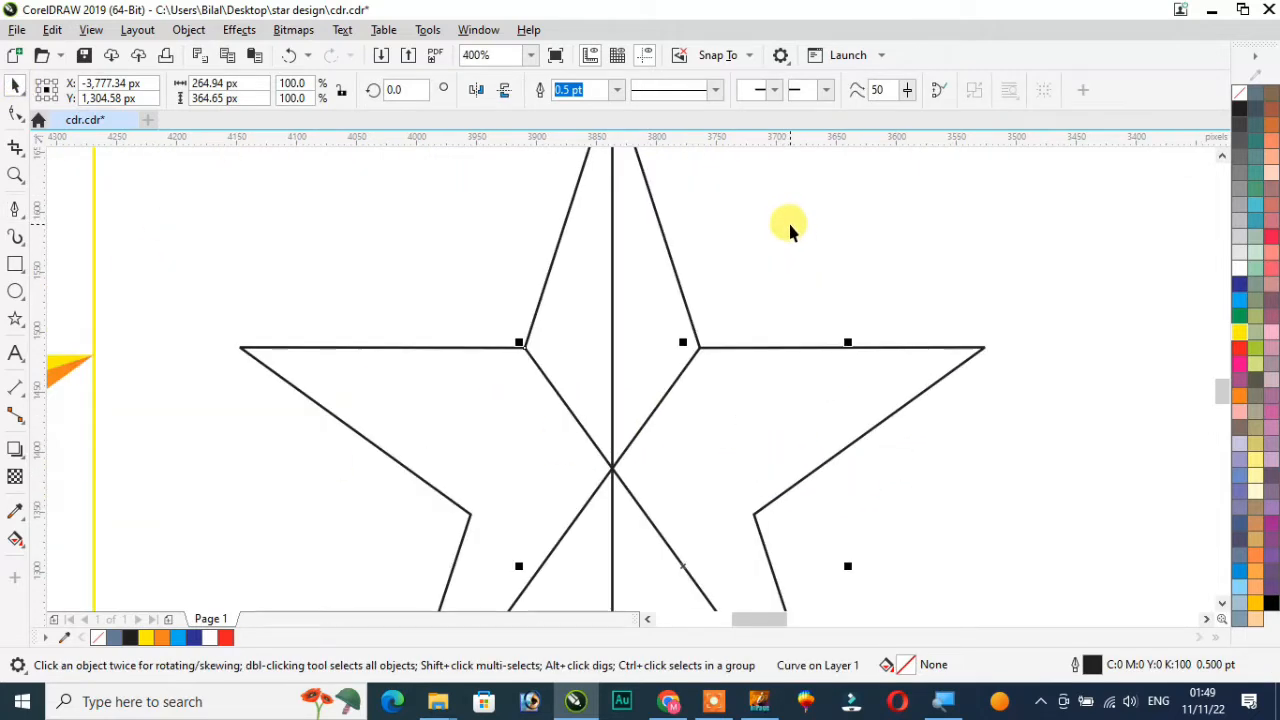
Fill both halves of the star's top point with Smart Fill
scroll(788, 228, down, 4)
scroll(772, 200, up, 2)
scroll(770, 193, up, 2)
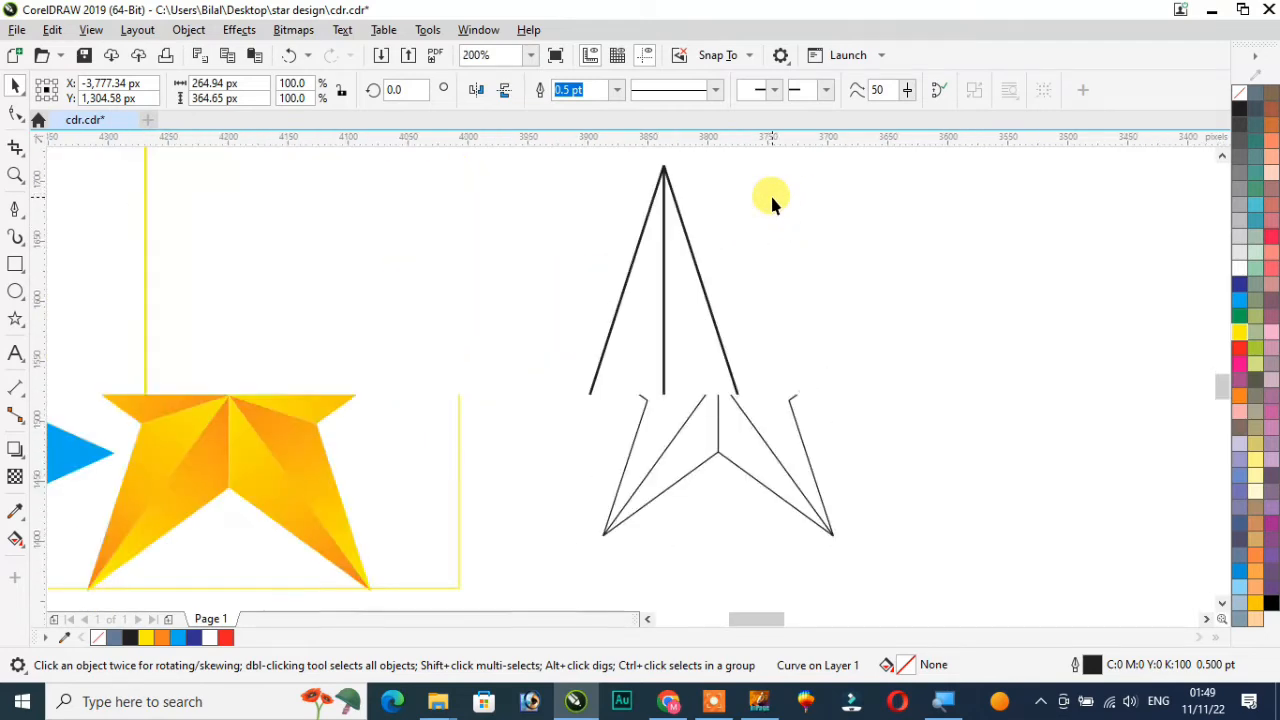
scroll(769, 193, down, 2)
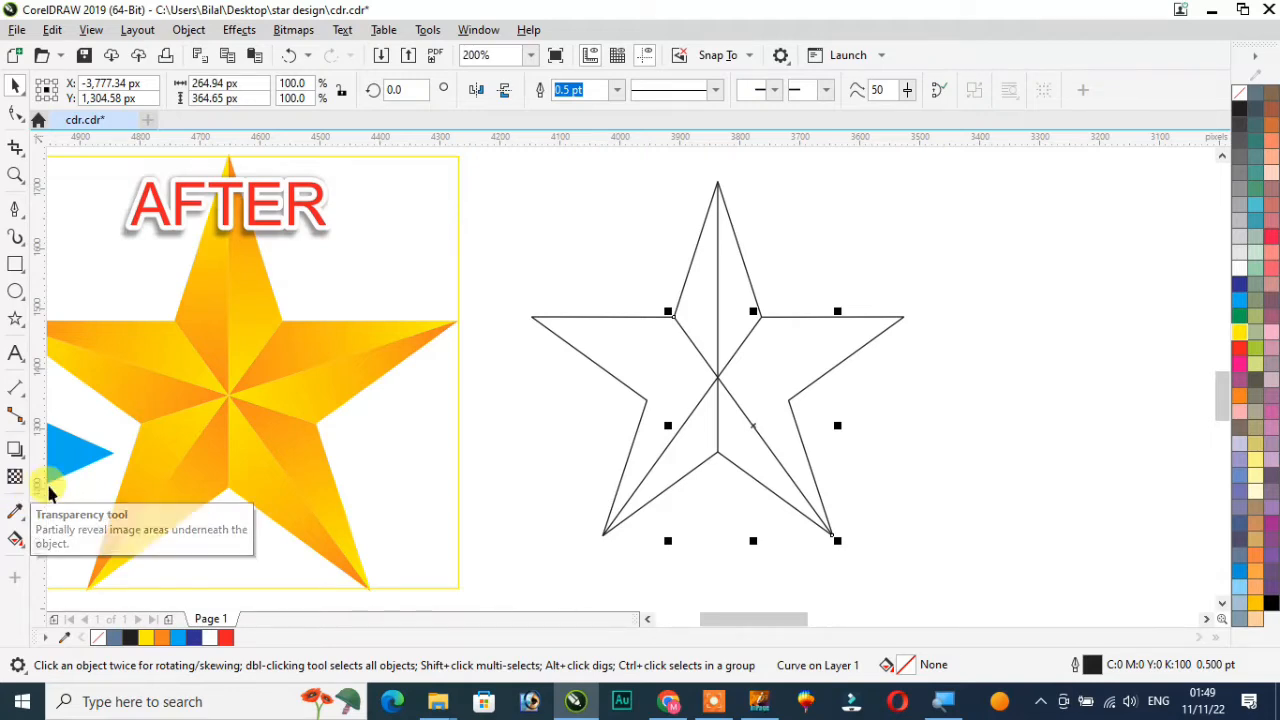
click(840, 248)
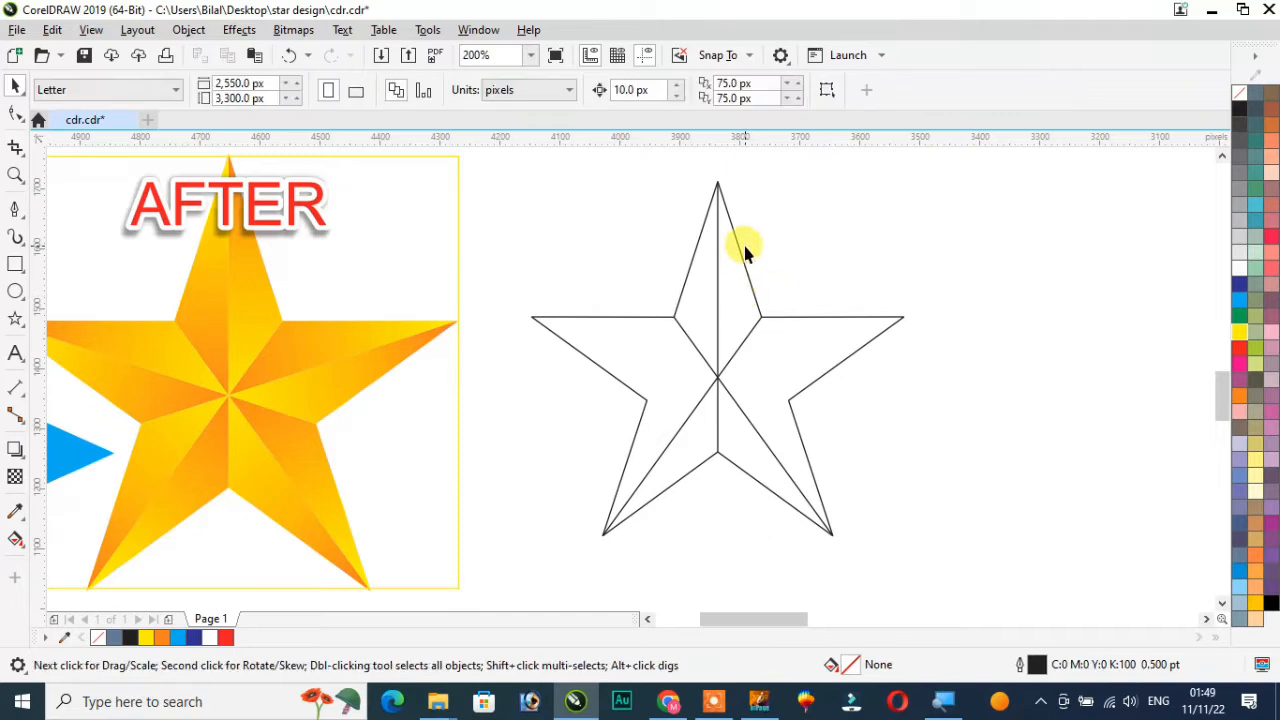
click(24, 545)
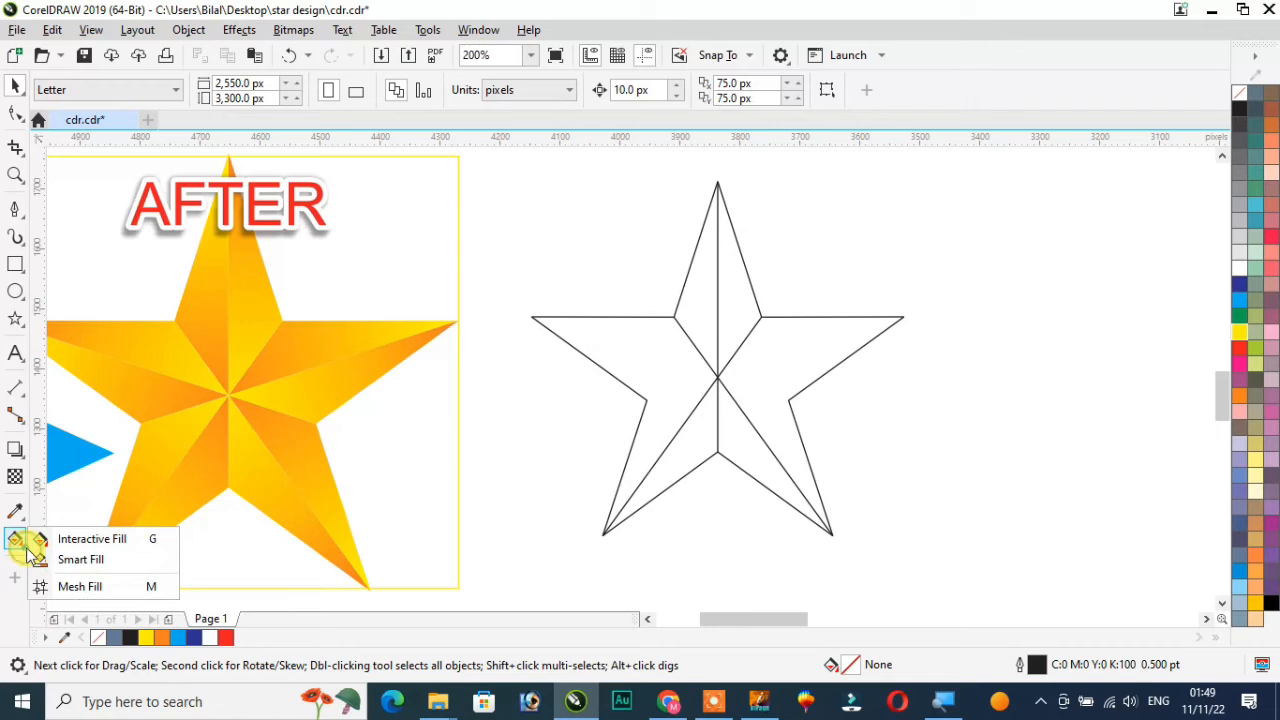
click(88, 568)
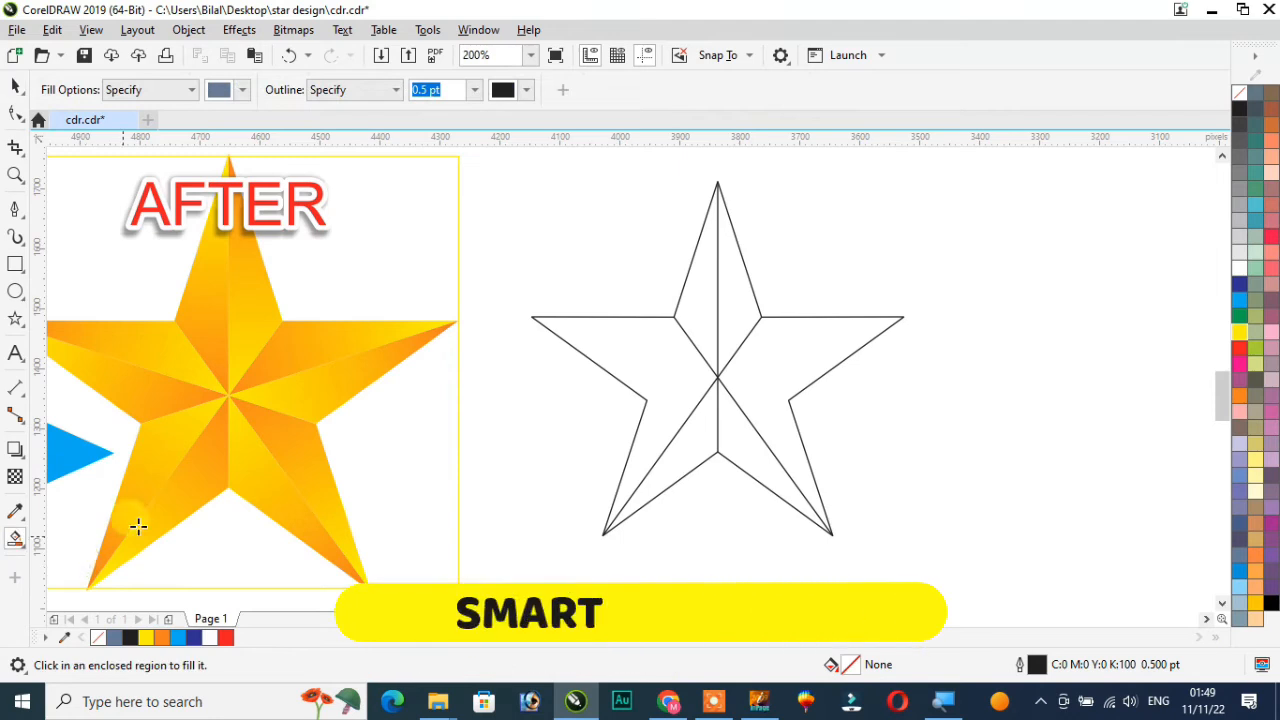
click(694, 290)
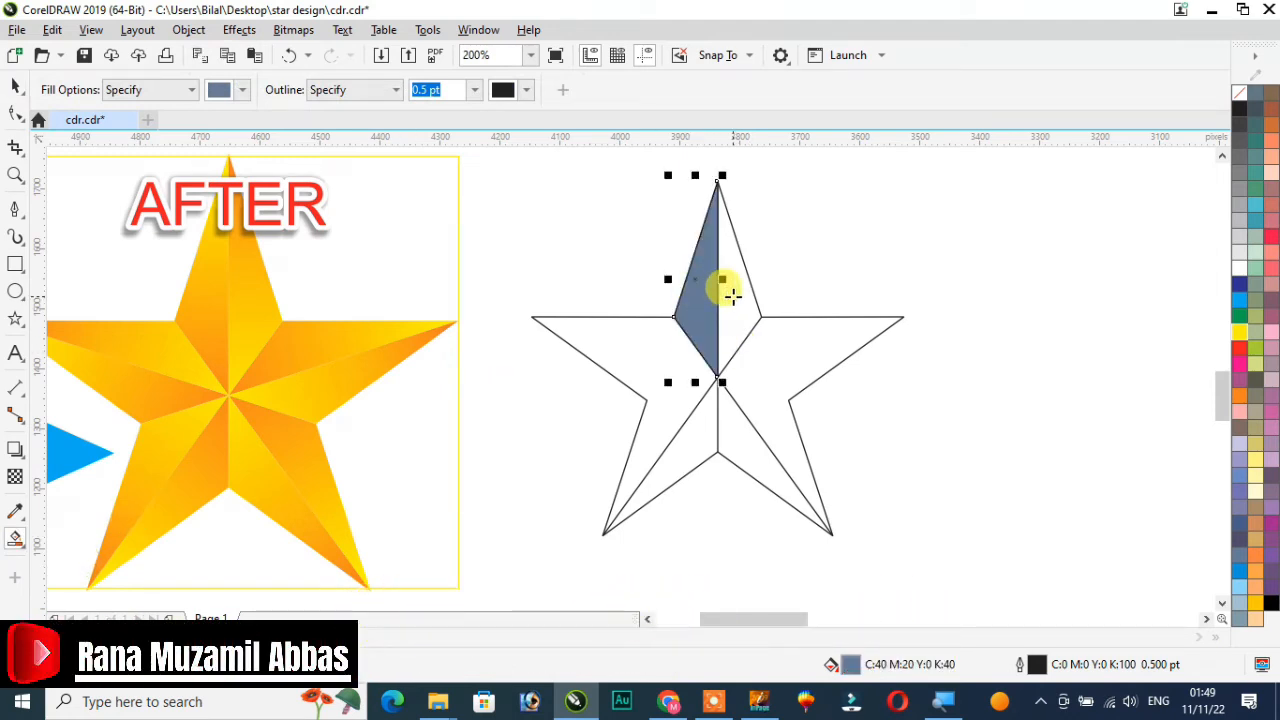
click(733, 295)
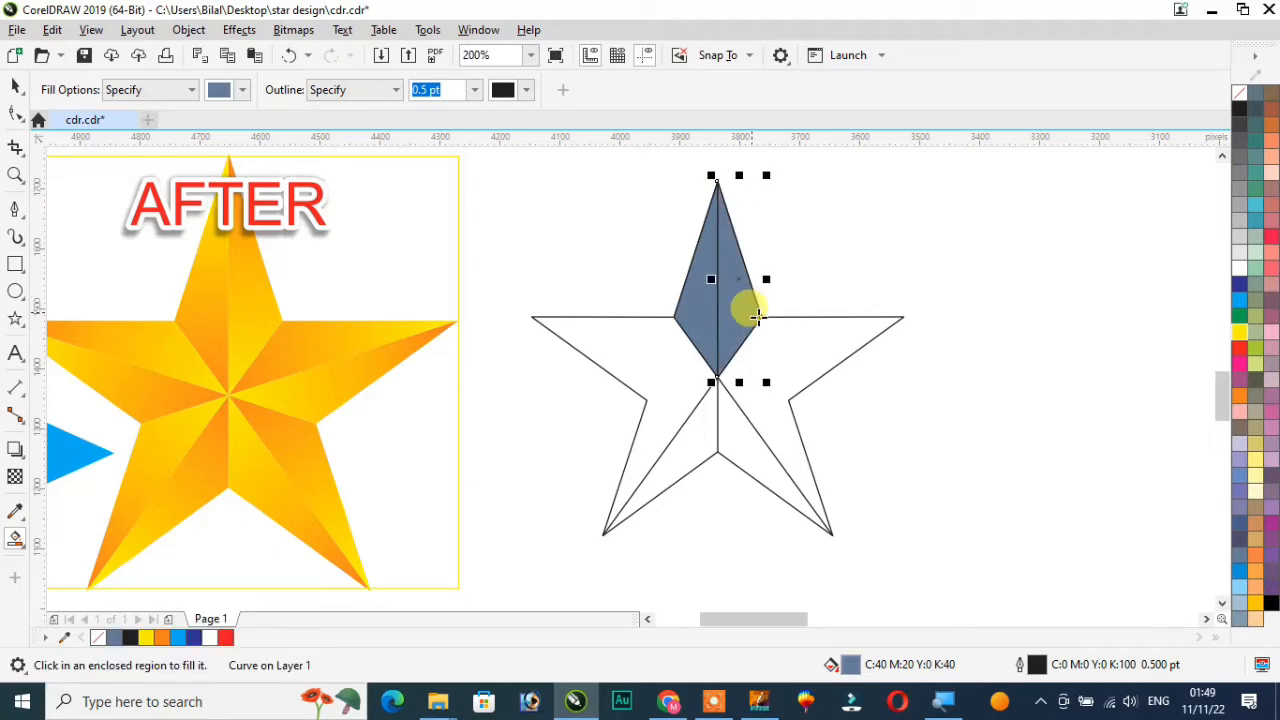
Select the two filled top-point segments and move them away from the star to the right
click(15, 92)
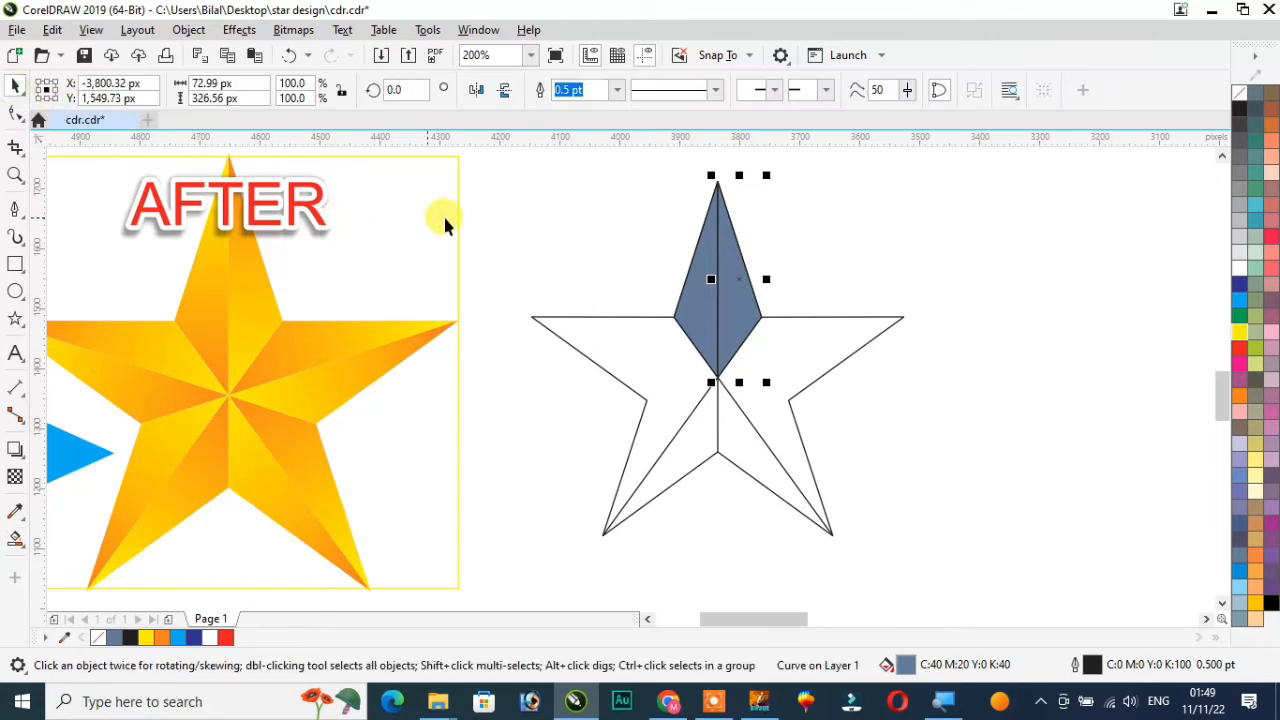
click(617, 214)
scroll(637, 216, down, 2)
drag(643, 203, 728, 323)
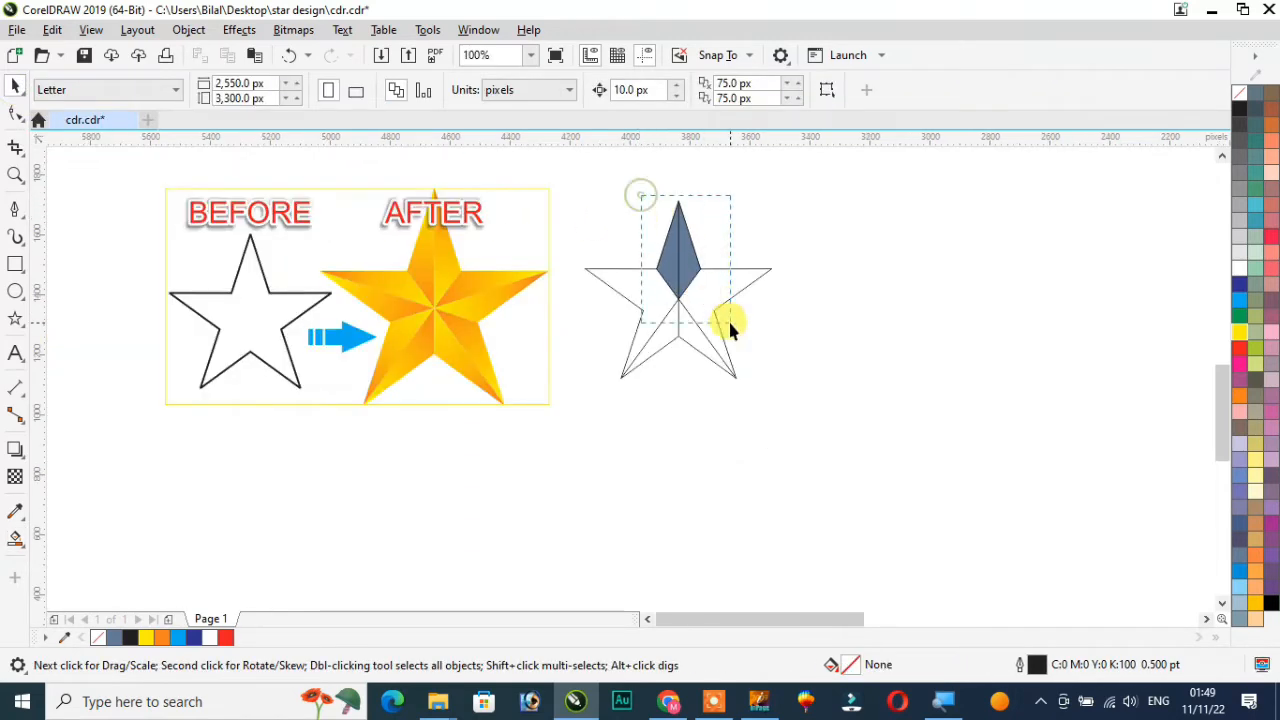
drag(665, 240, 960, 280)
Select the remaining star outline and its dividing lines and delete them
click(909, 366)
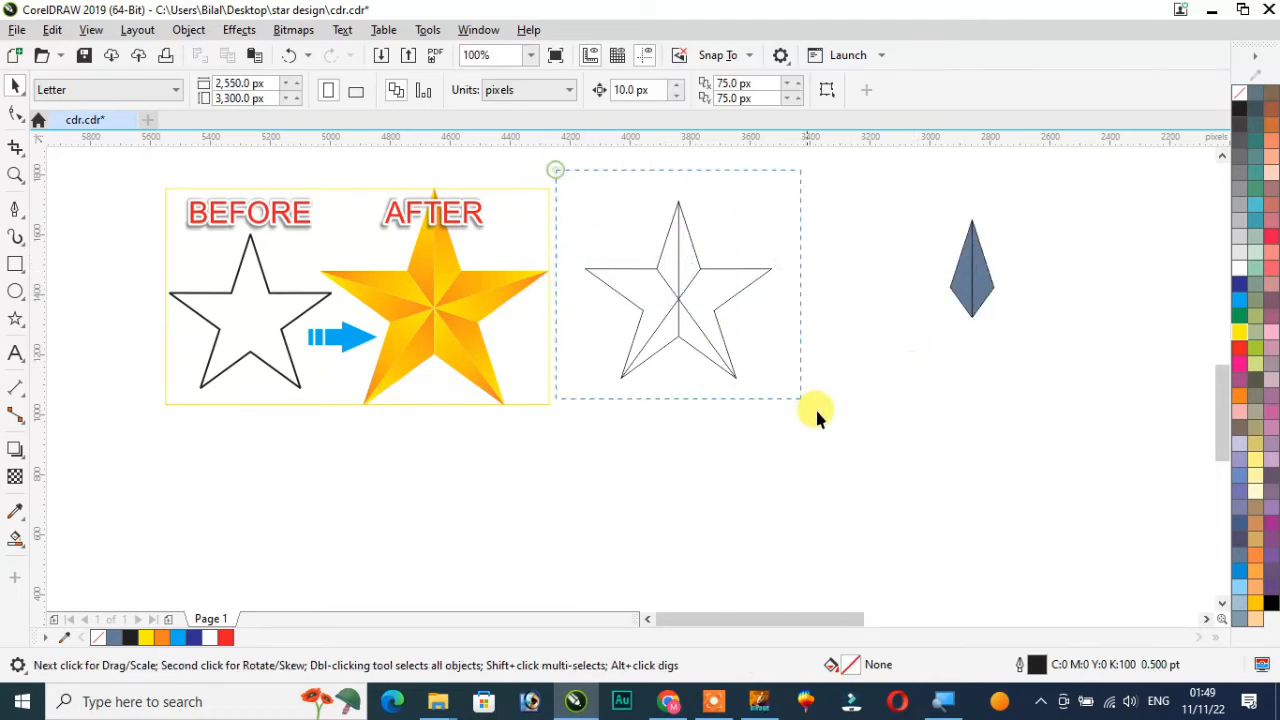
drag(815, 407, 830, 419)
key(Delete)
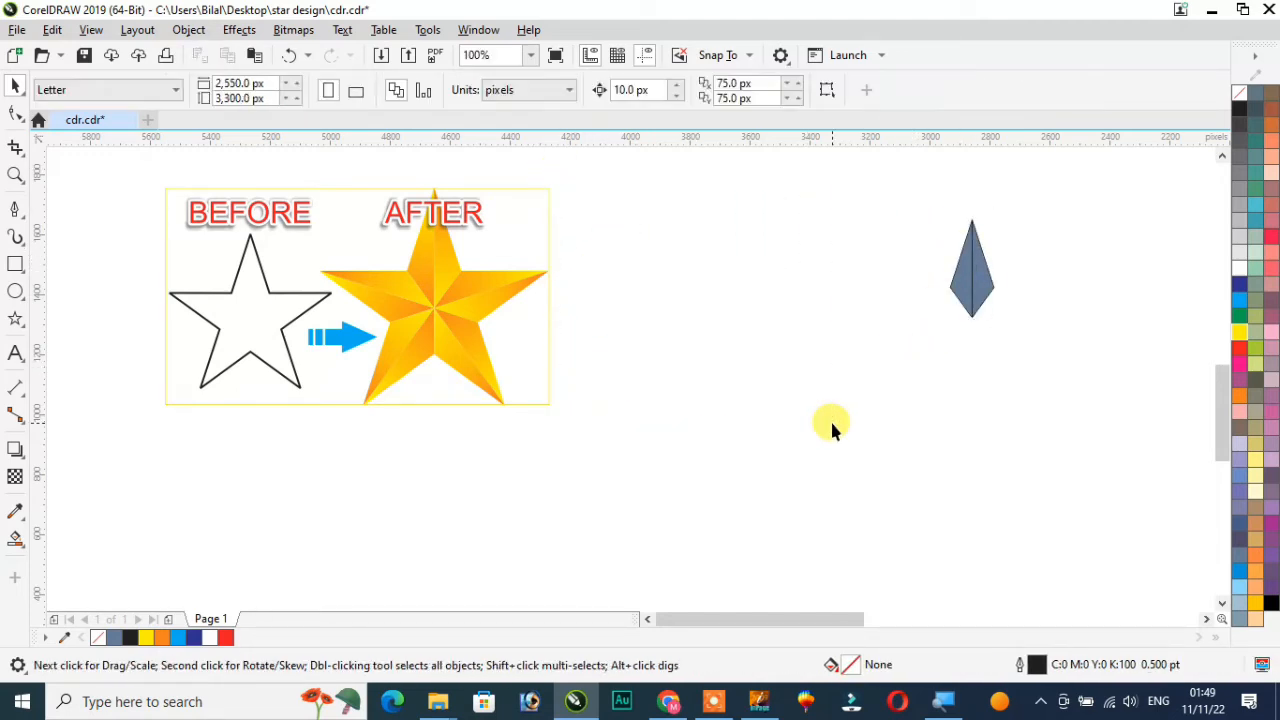
Move the two segments back beside the sample artwork and set their outline width to None
drag(1007, 276, 935, 322)
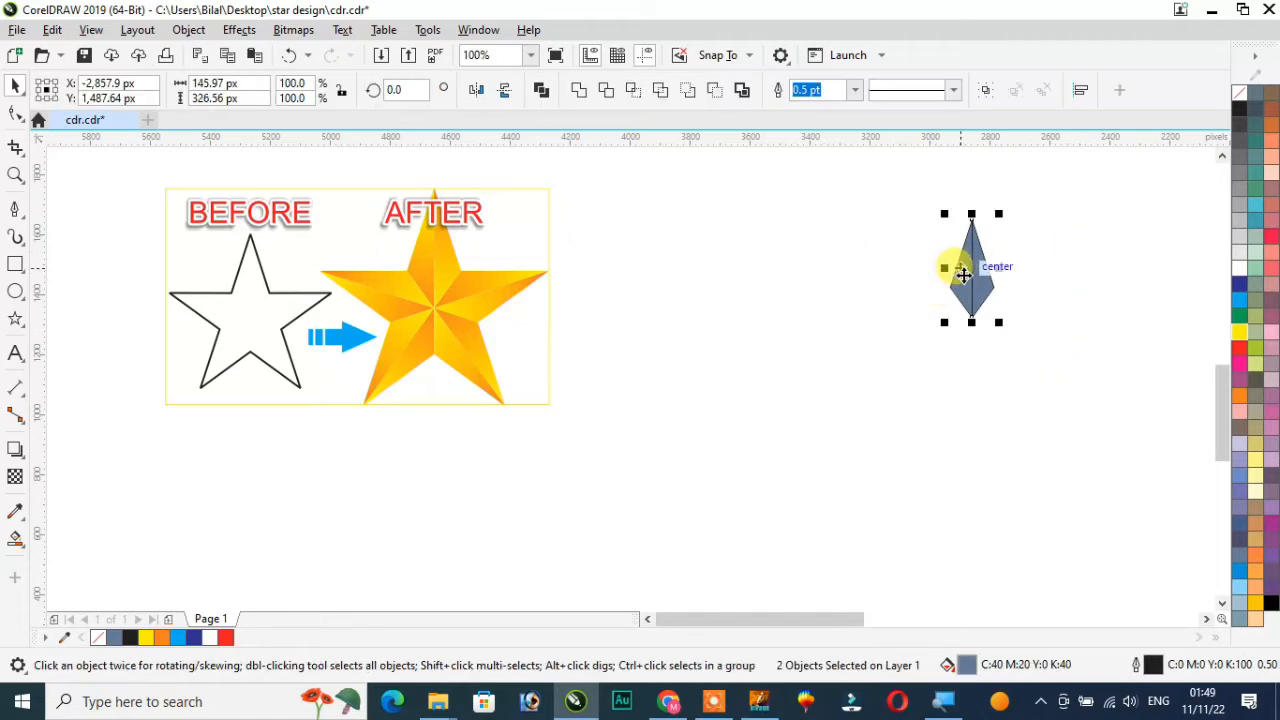
drag(963, 271, 688, 290)
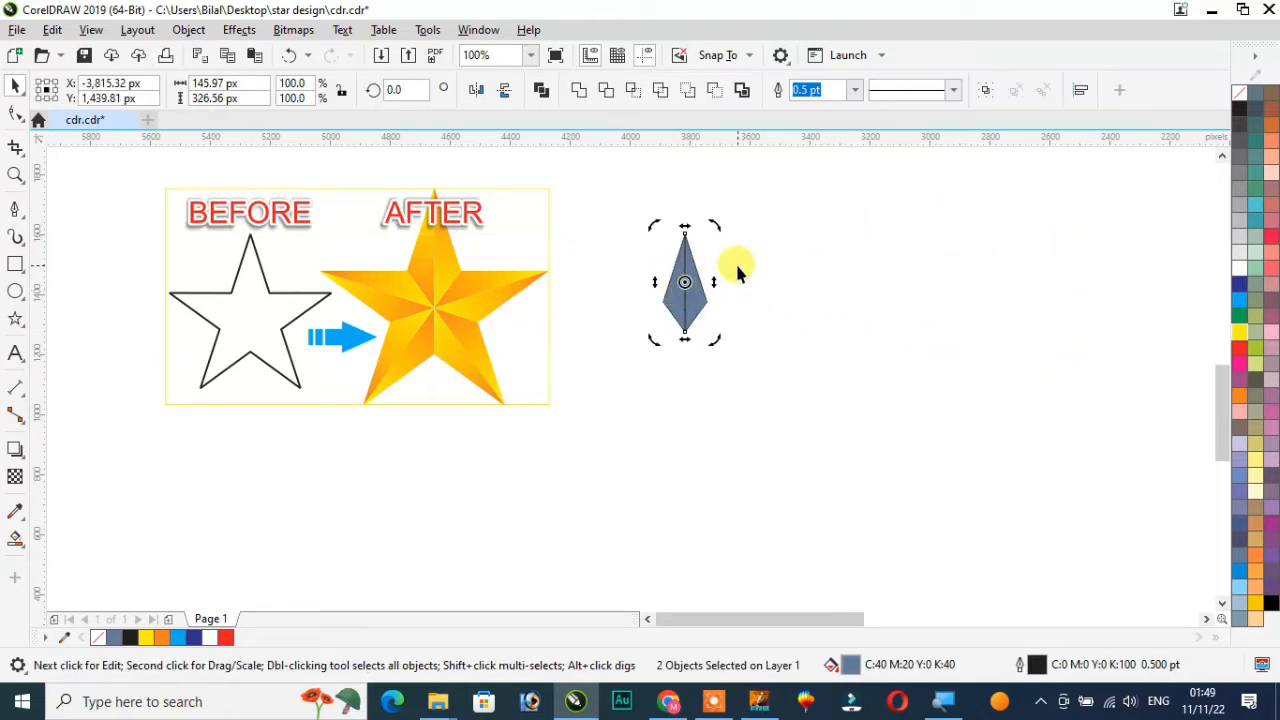
scroll(735, 261, up, 2)
scroll(706, 232, down, 1)
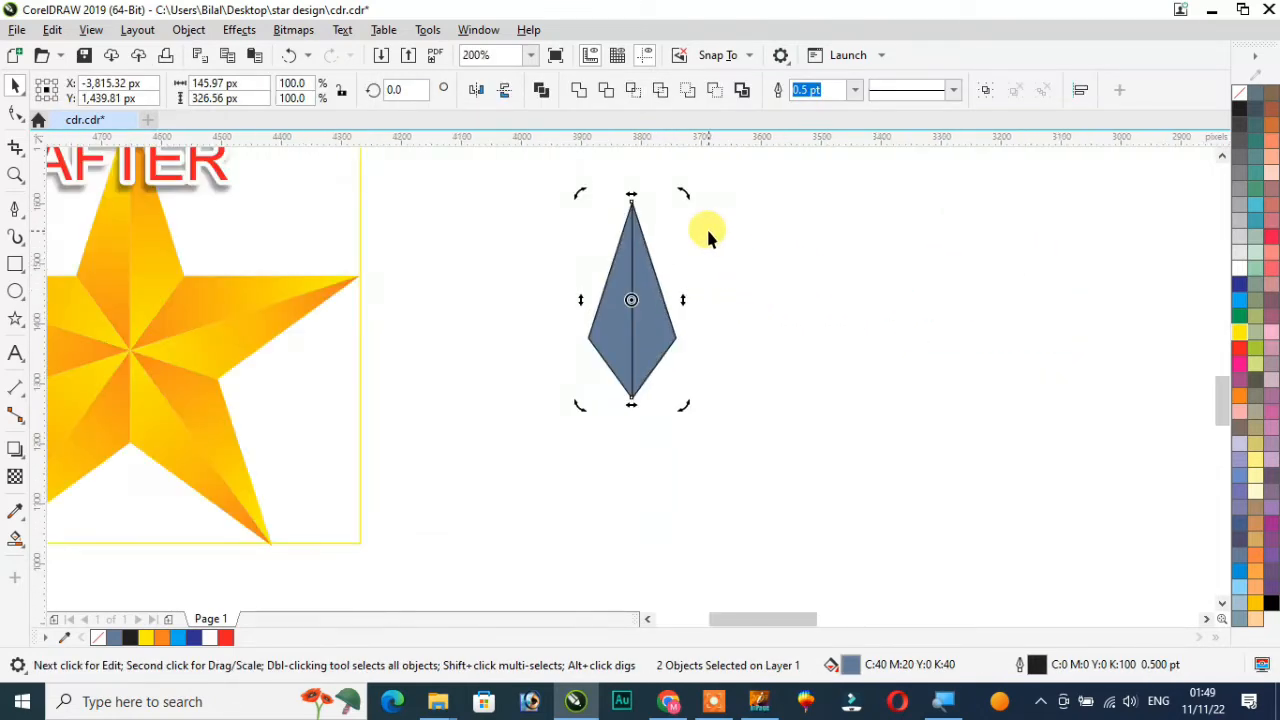
scroll(706, 232, up, 1)
click(482, 183)
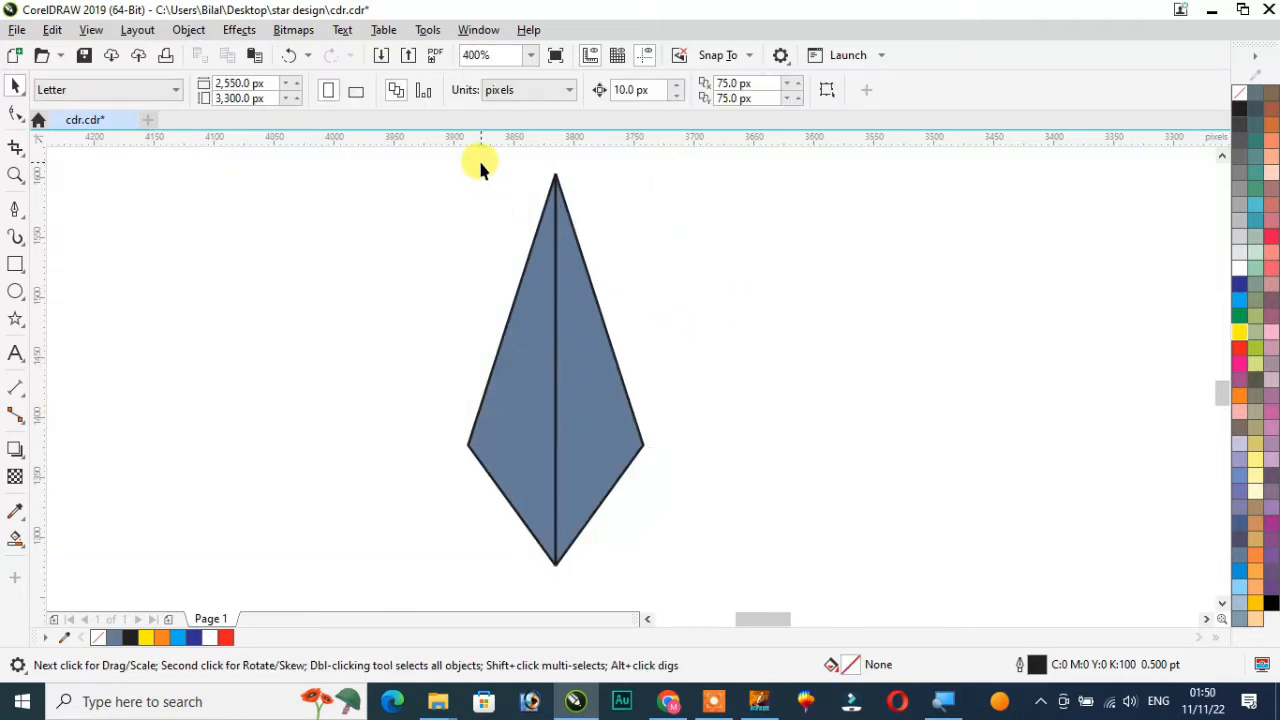
drag(478, 160, 700, 575)
scroll(700, 575, down, 1)
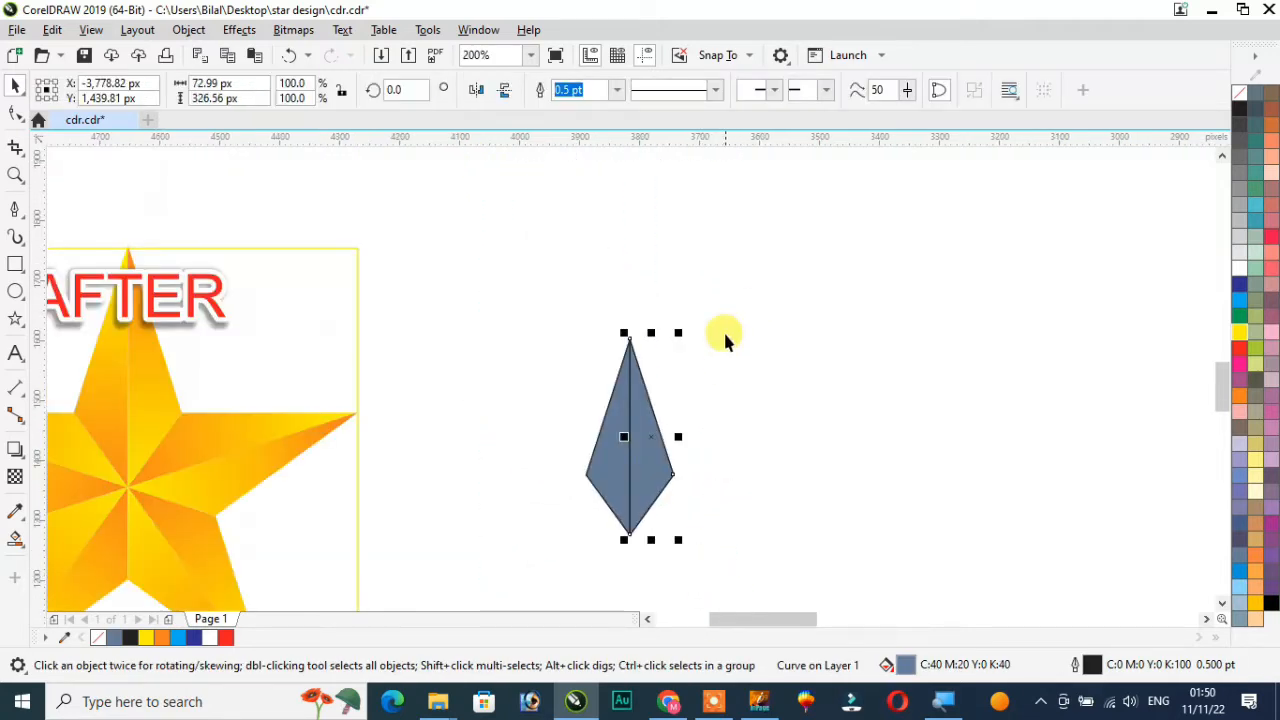
drag(760, 280, 462, 577)
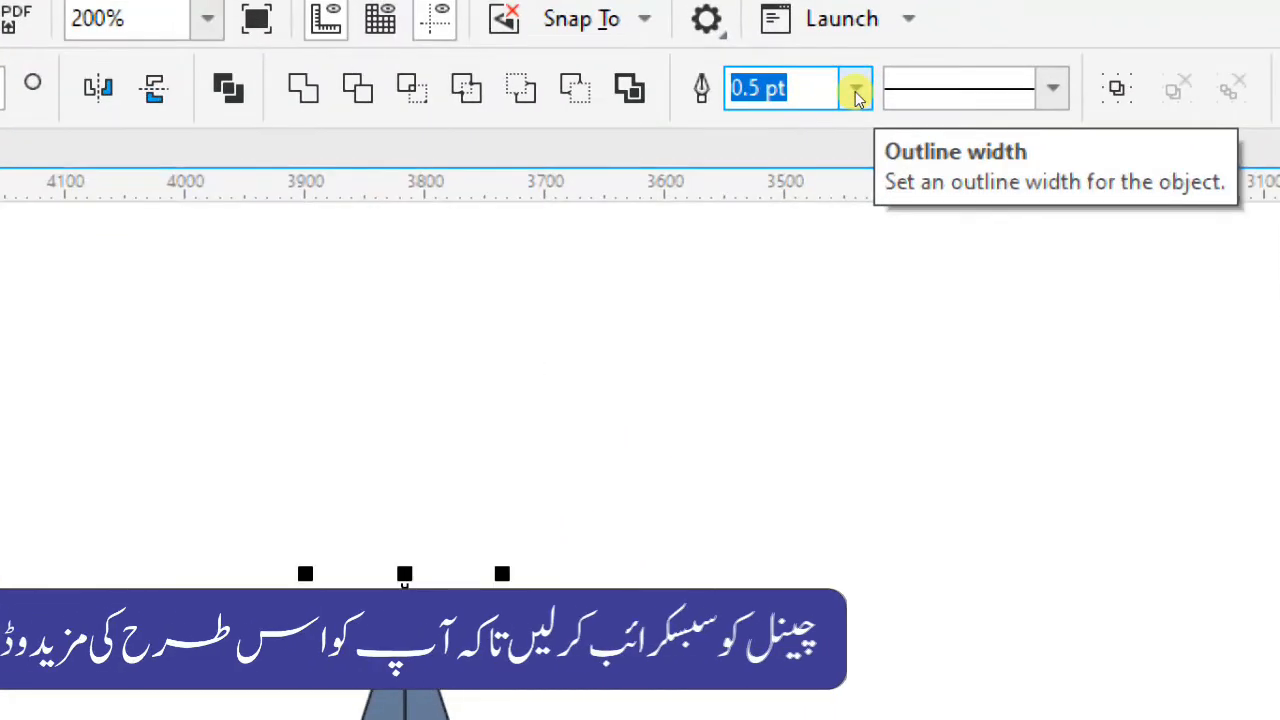
click(857, 91)
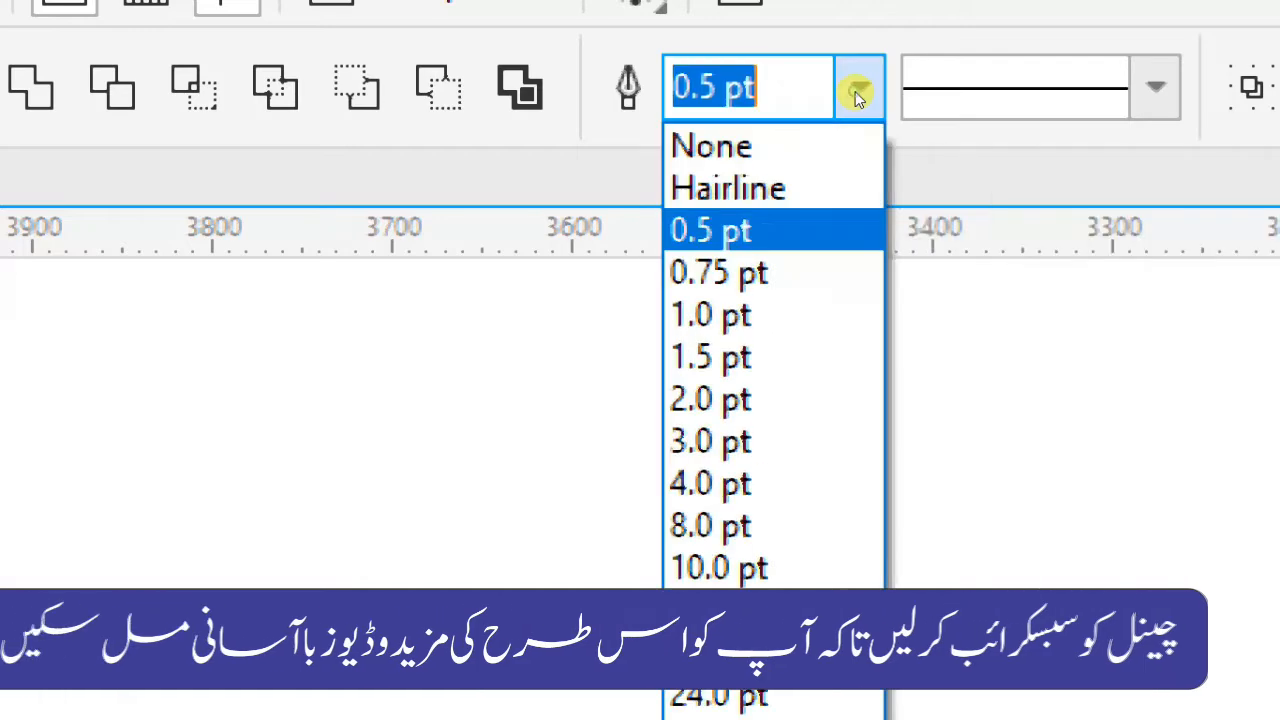
click(814, 125)
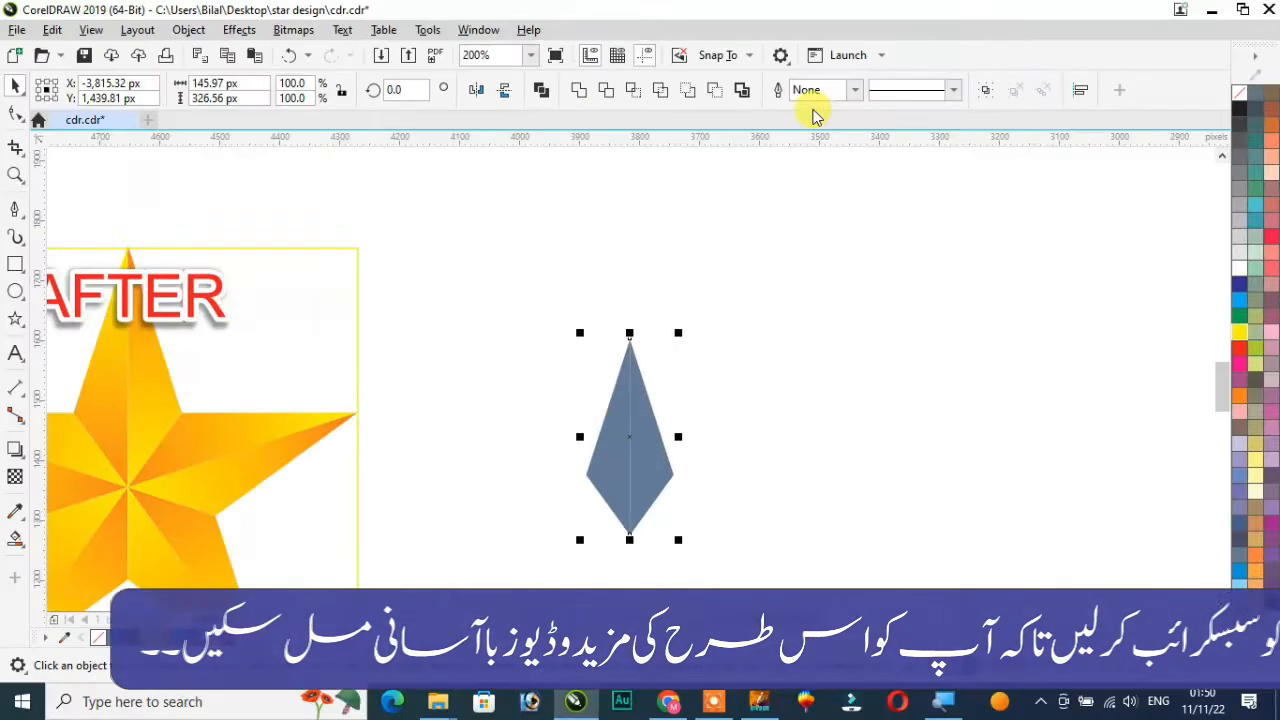
Select the left segment and apply a linear fountain fill running from its top point downward
scroll(636, 531, up, 2)
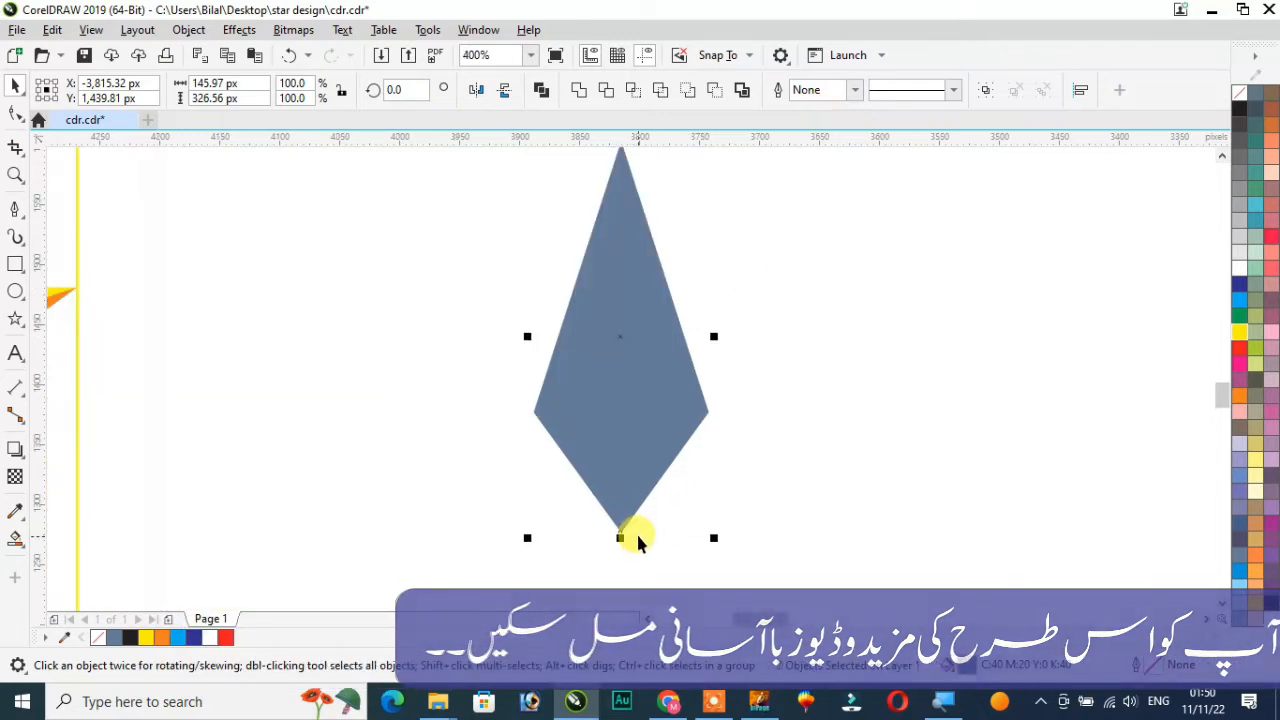
scroll(844, 327, down, 2)
click(843, 280)
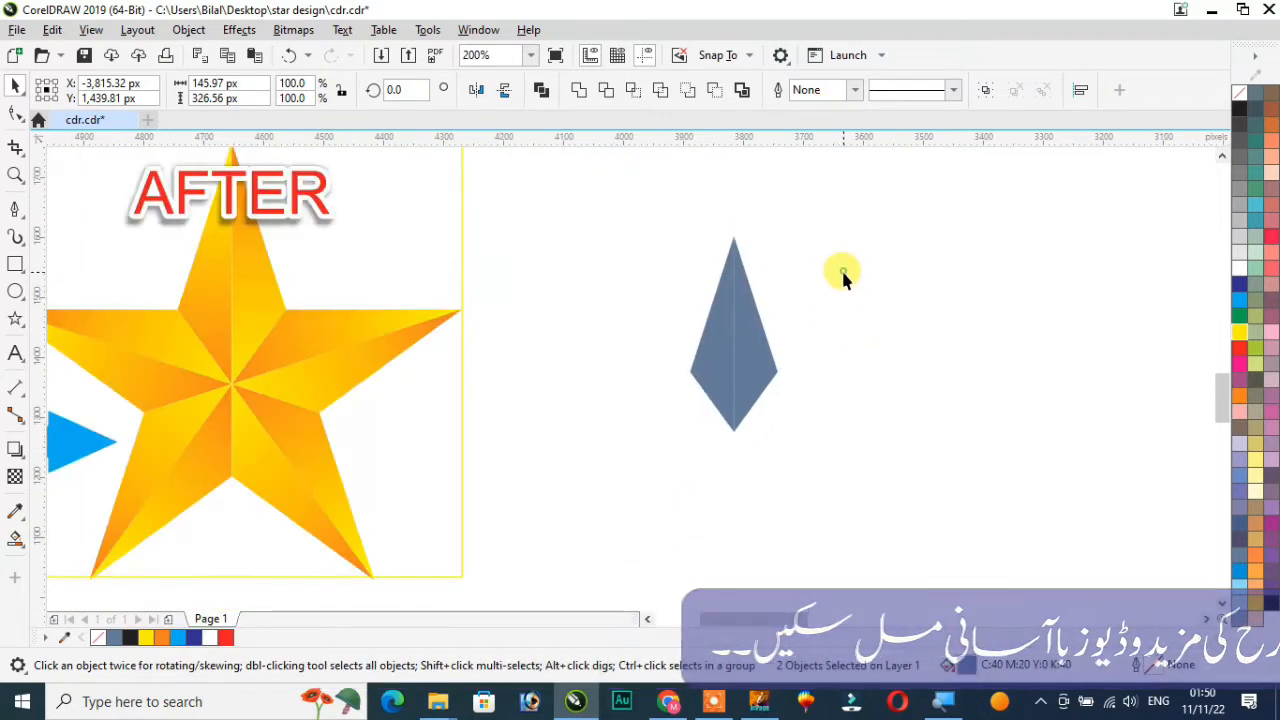
click(699, 356)
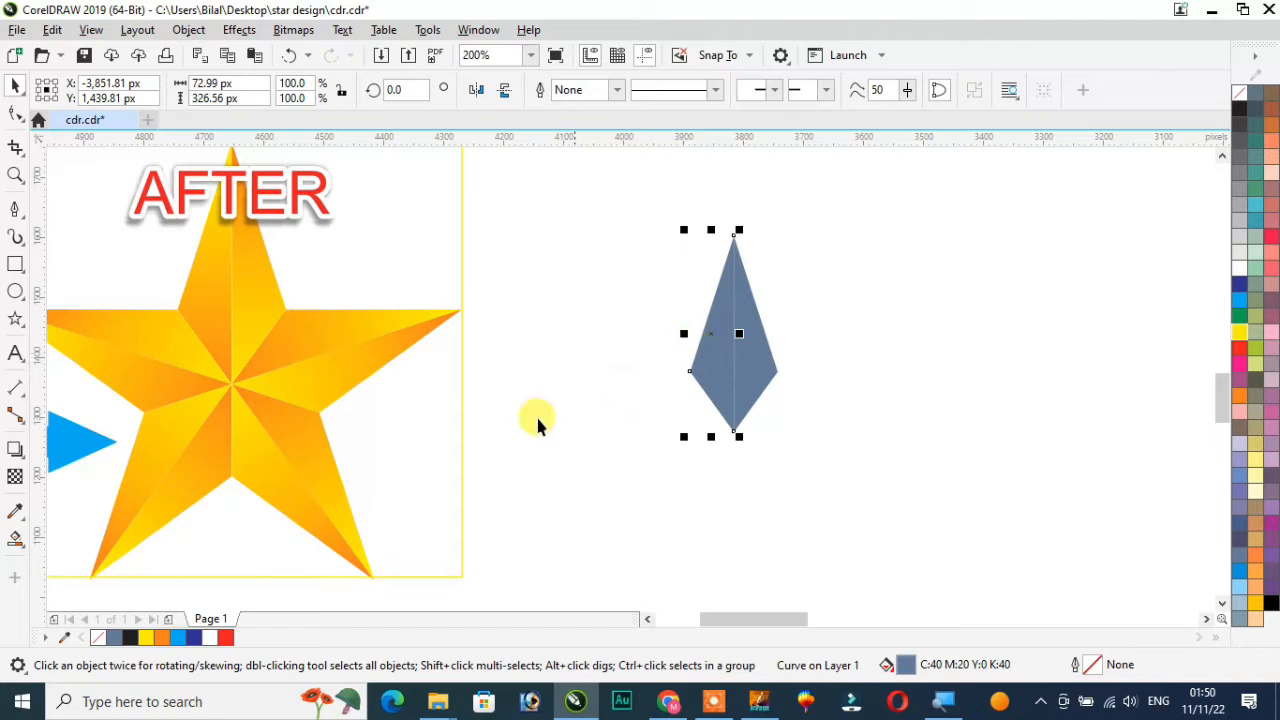
click(16, 540)
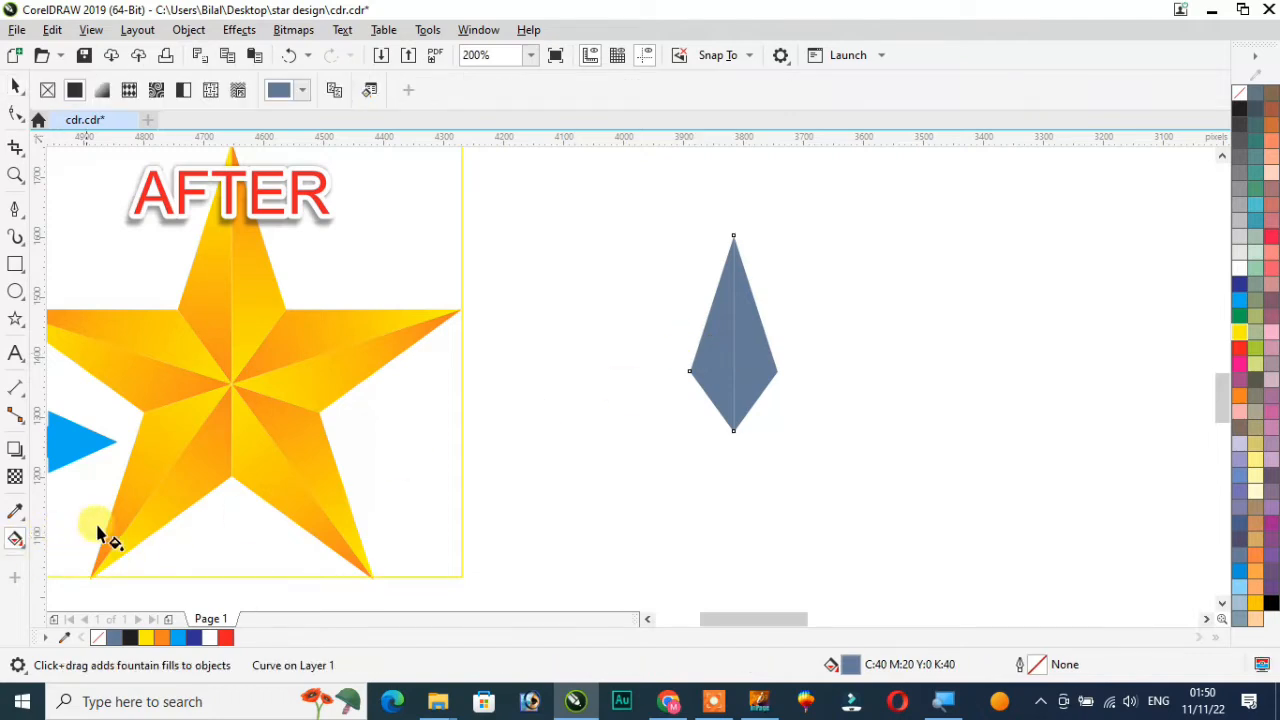
drag(730, 252, 715, 430)
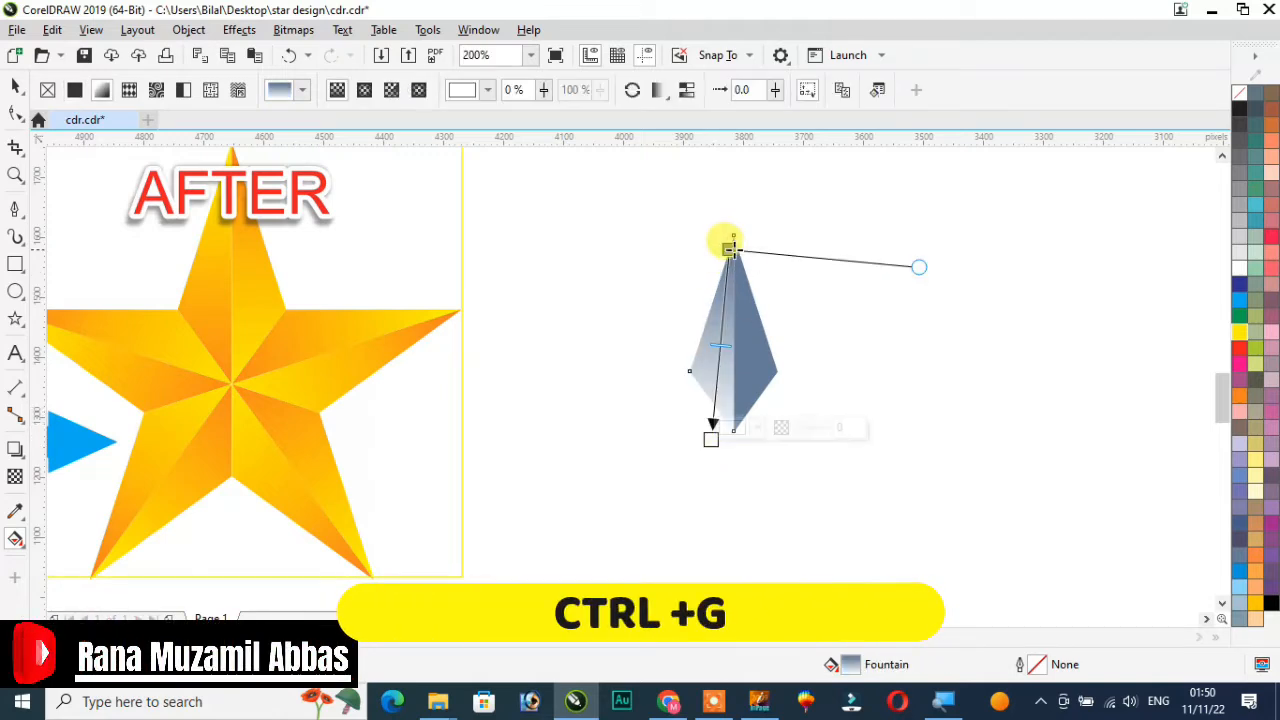
drag(729, 249, 722, 287)
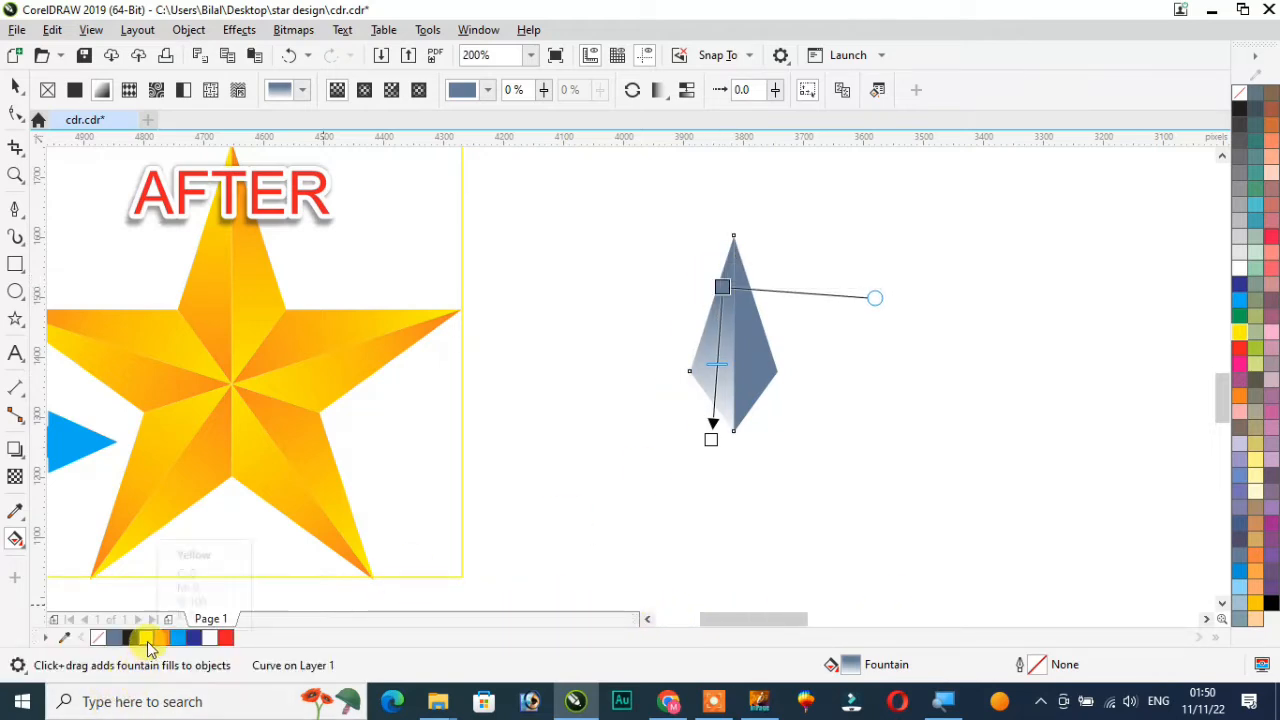
Colour the left segment's gradient yellow at the bottom and orange at the top, then leave the fill tool
drag(151, 641, 600, 566)
drag(145, 645, 722, 433)
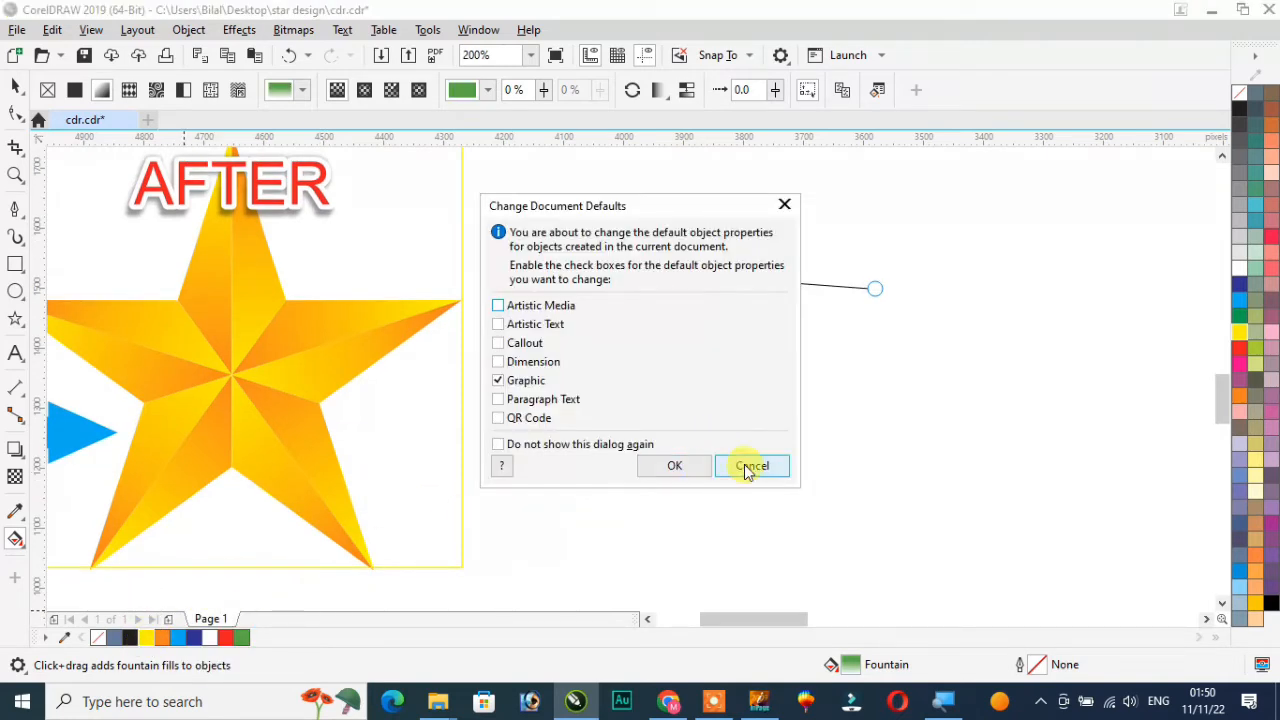
click(751, 466)
drag(145, 649, 711, 430)
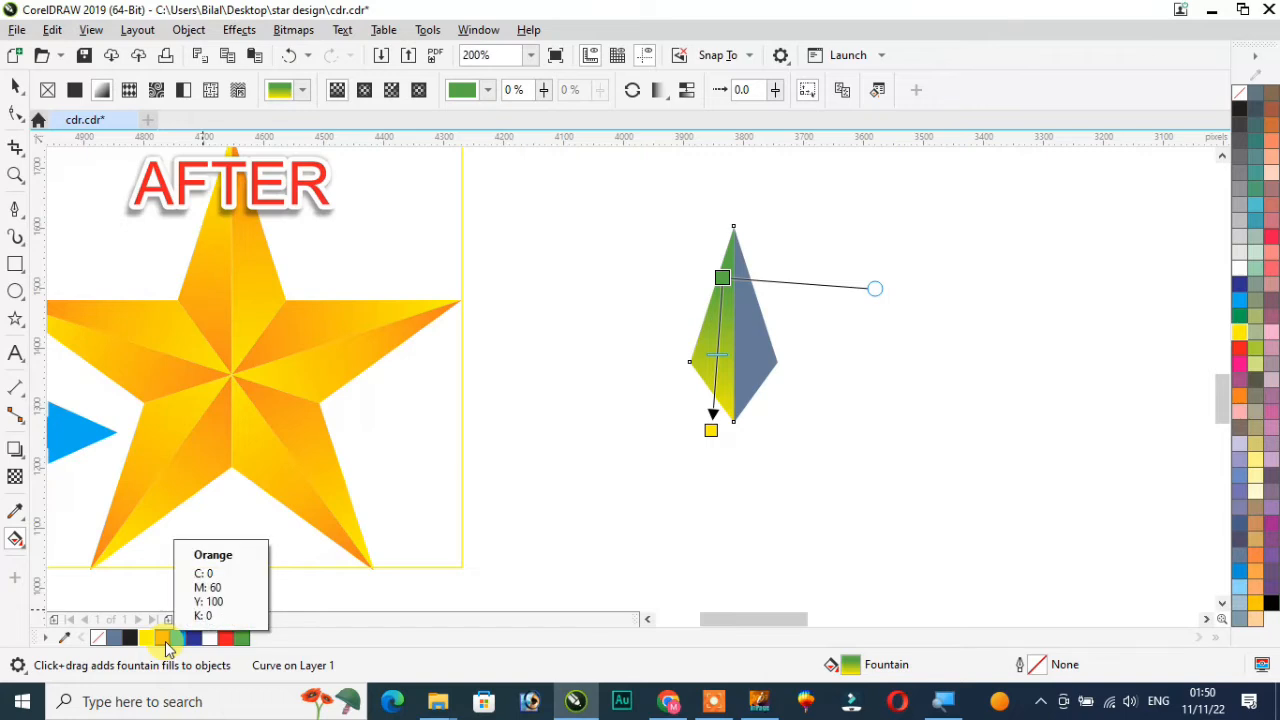
drag(165, 645, 683, 326)
drag(717, 286, 720, 257)
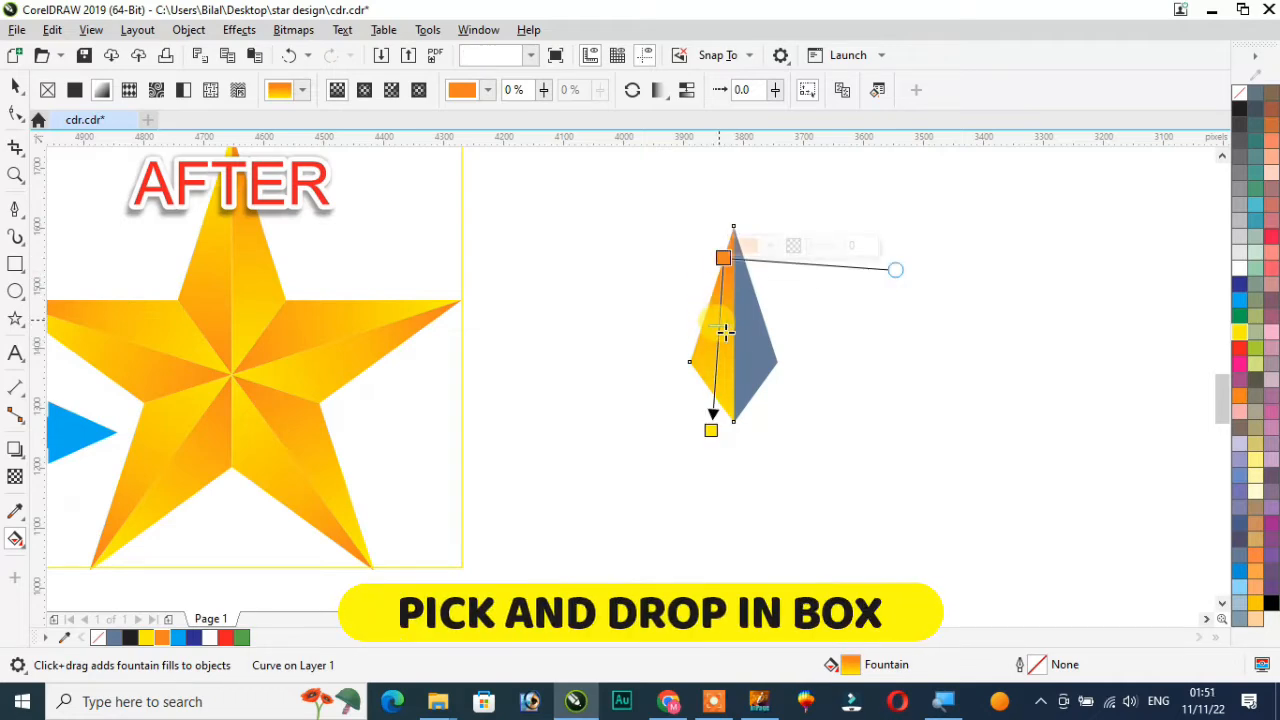
click(15, 87)
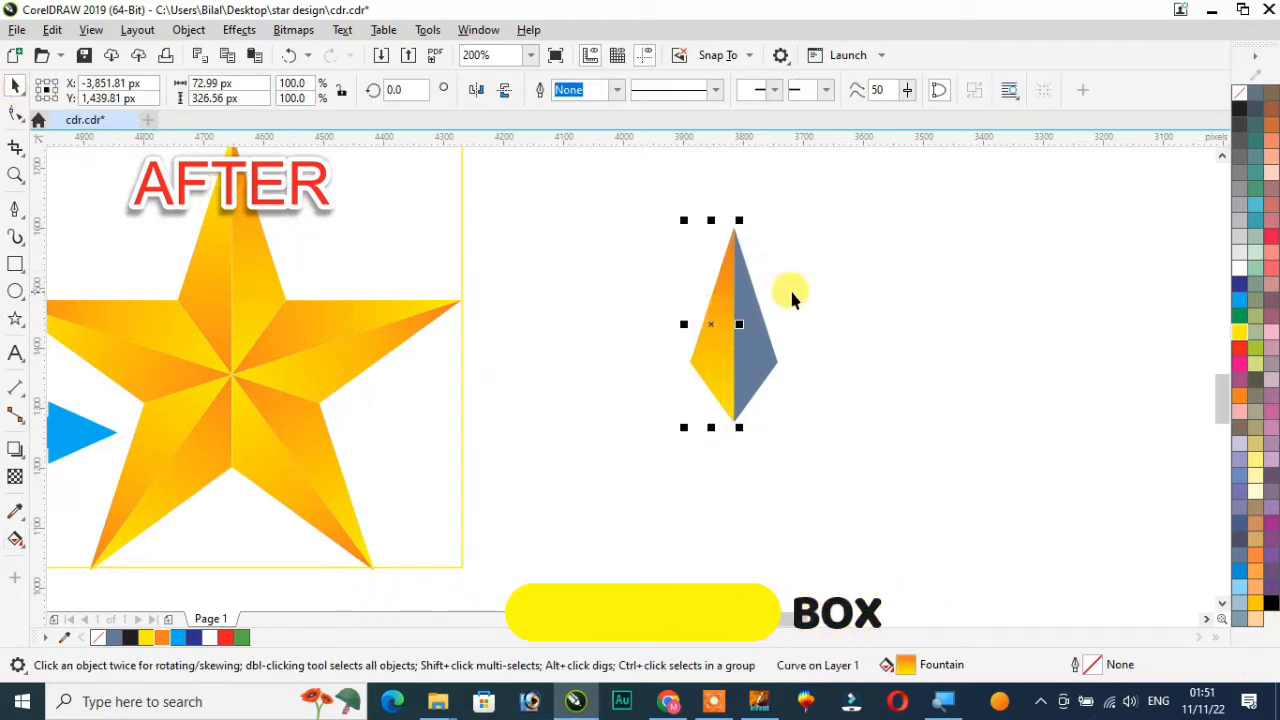
Select both segments, repeat the last fill on them, and undo it
click(789, 288)
scroll(791, 288, up, 2)
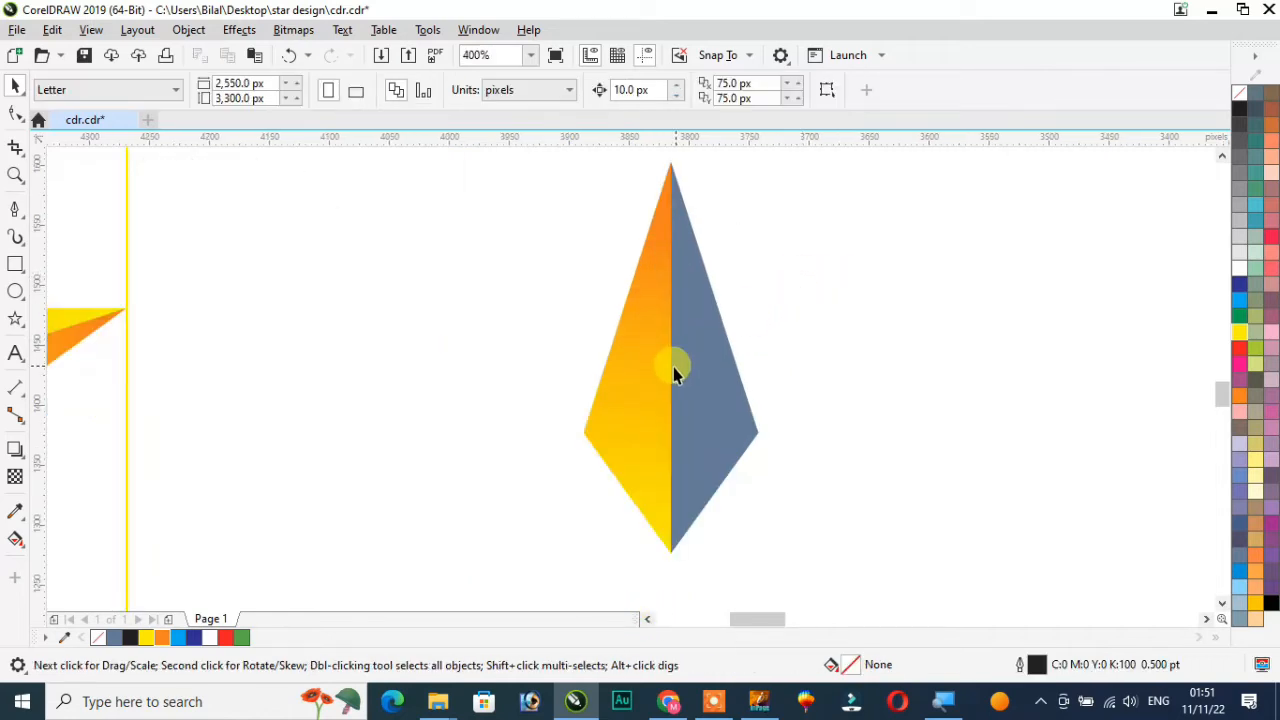
click(642, 374)
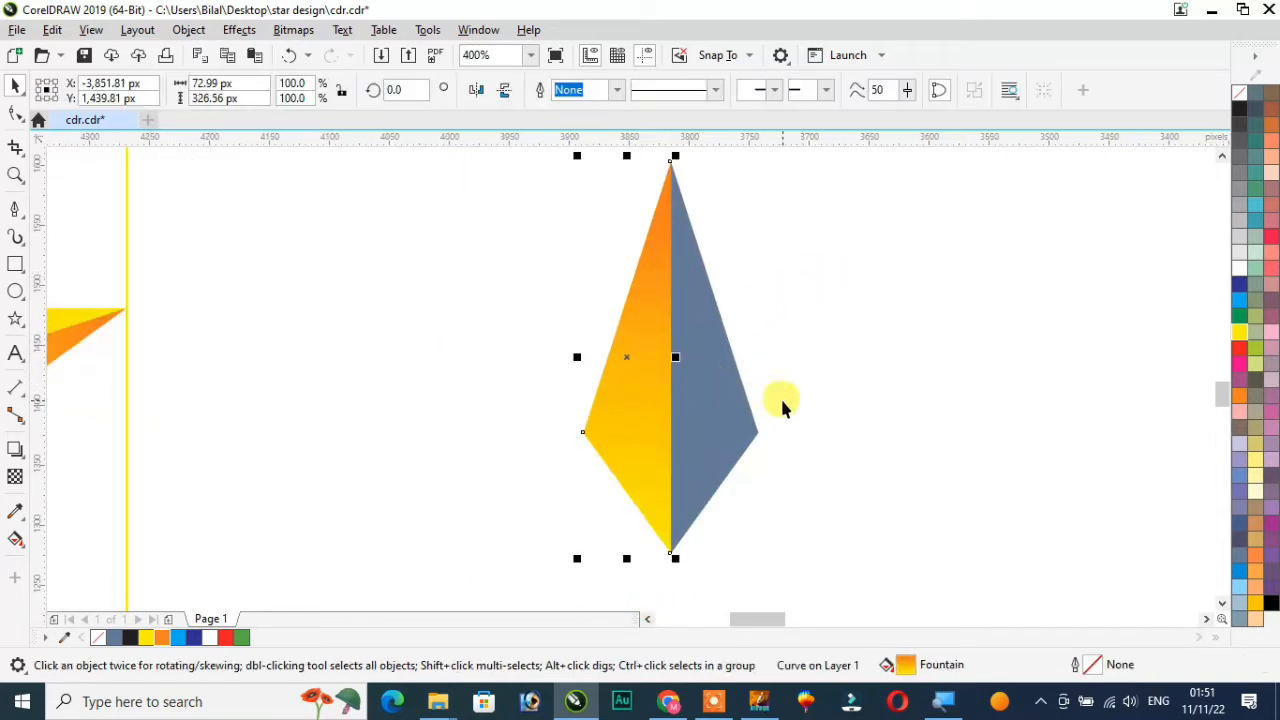
click(722, 408)
click(624, 414)
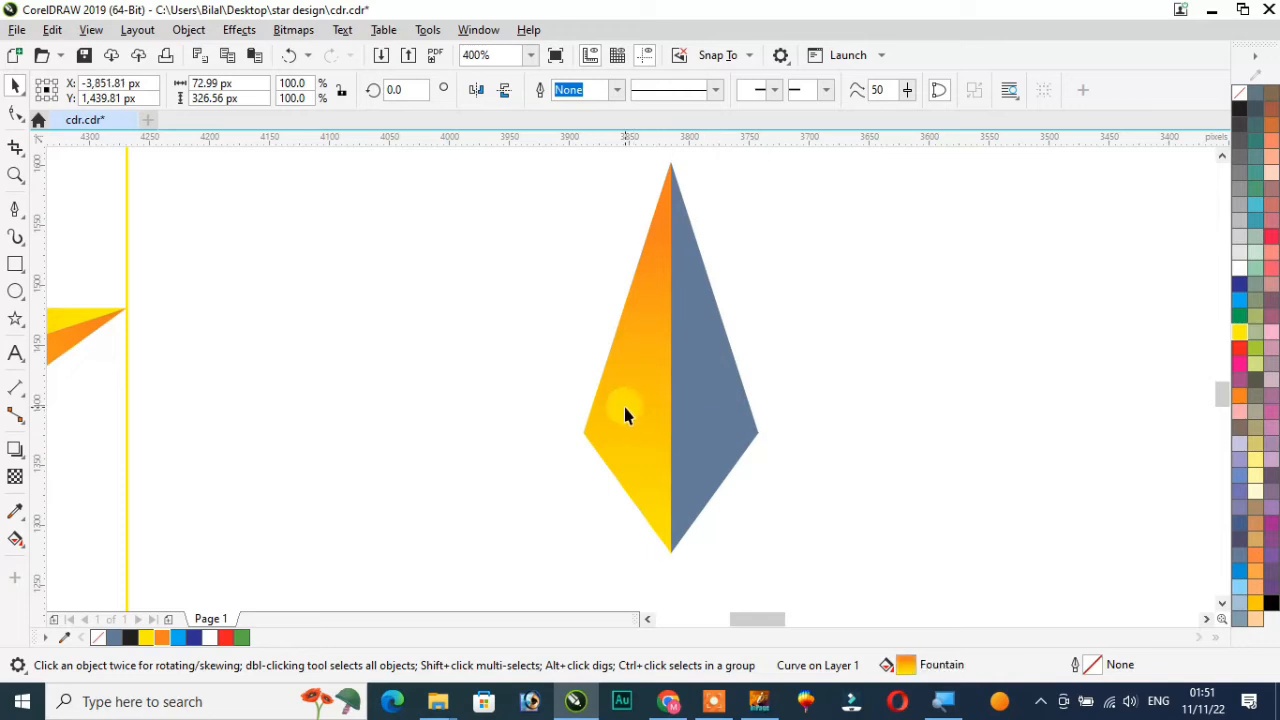
shift+click(735, 414)
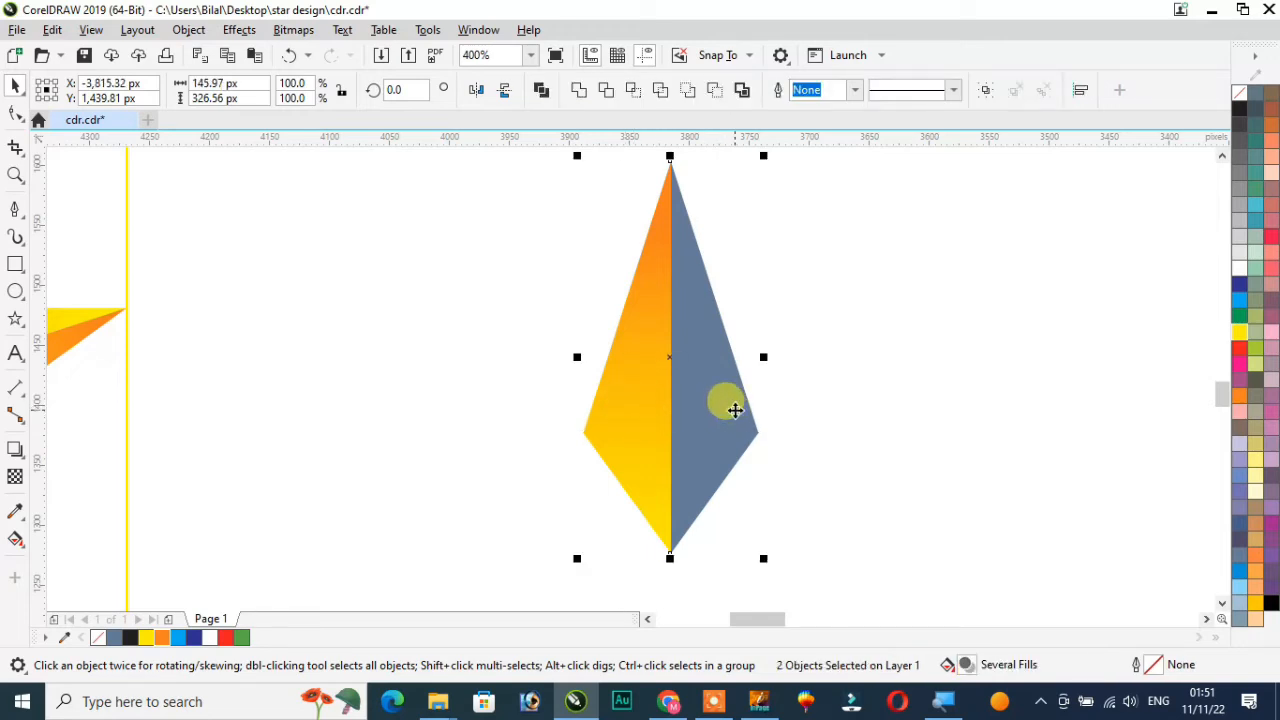
key(ctrl+r)
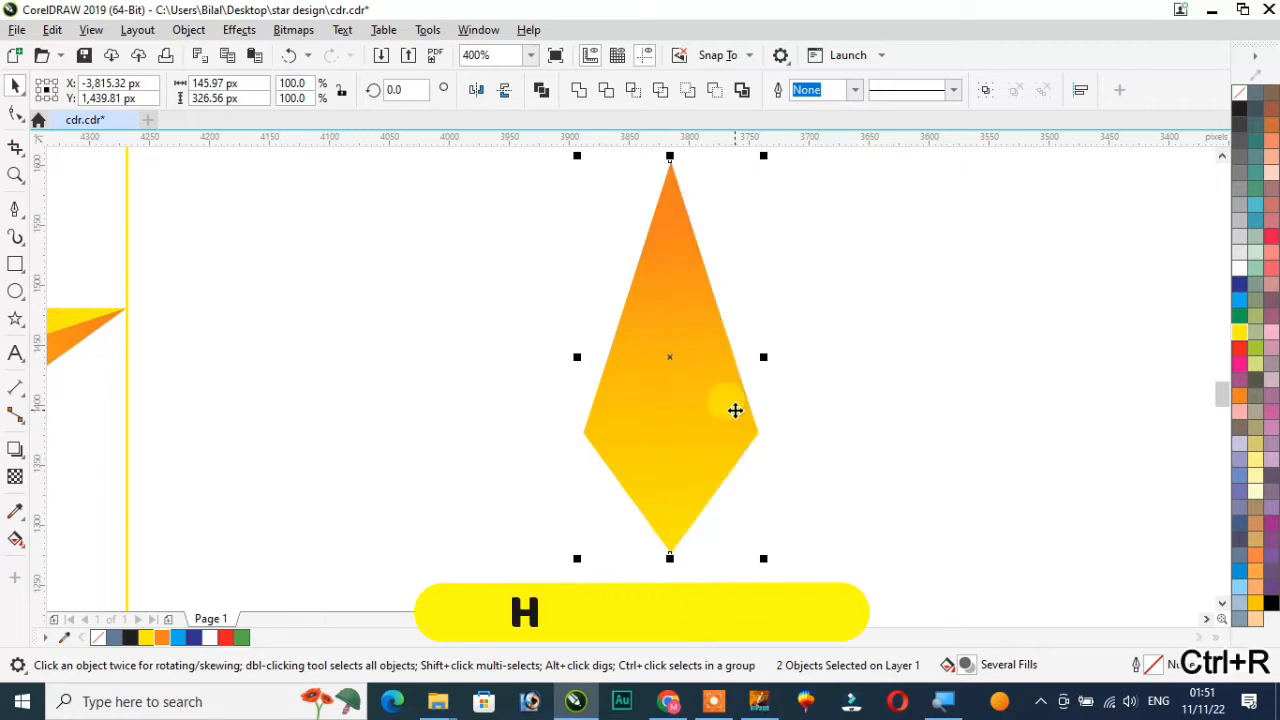
key(ctrl+z)
click(858, 366)
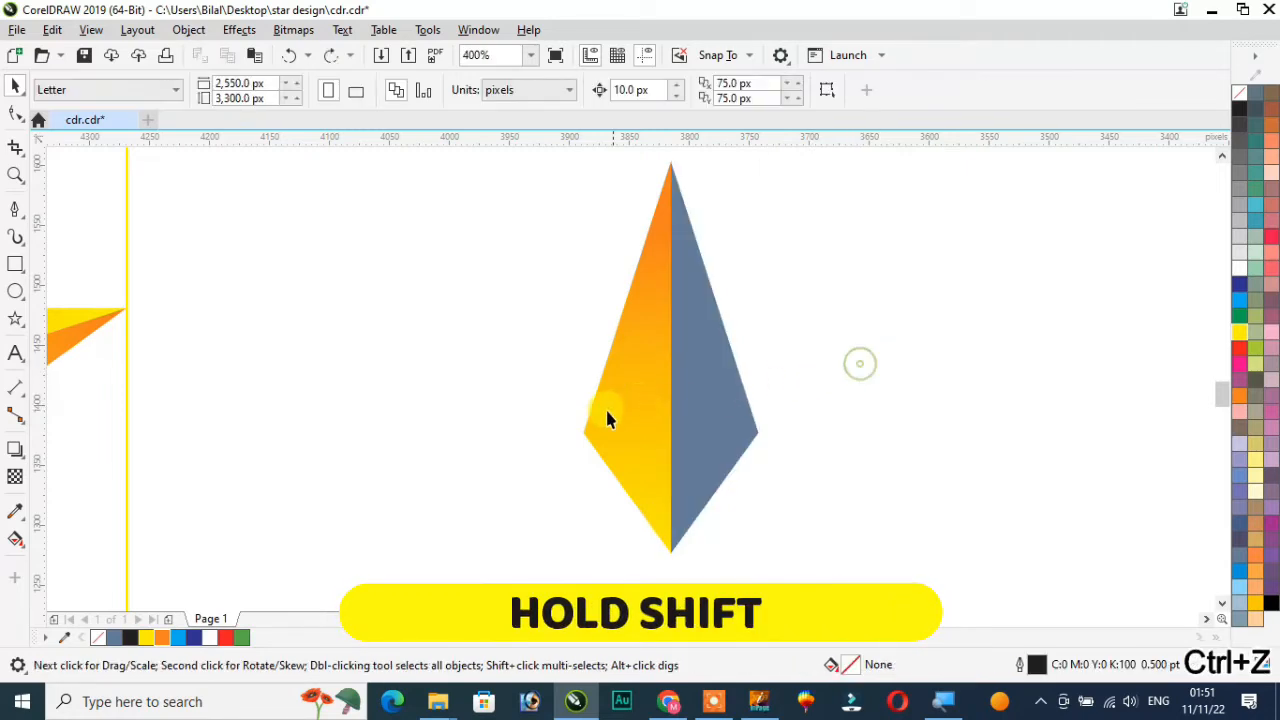
click(617, 418)
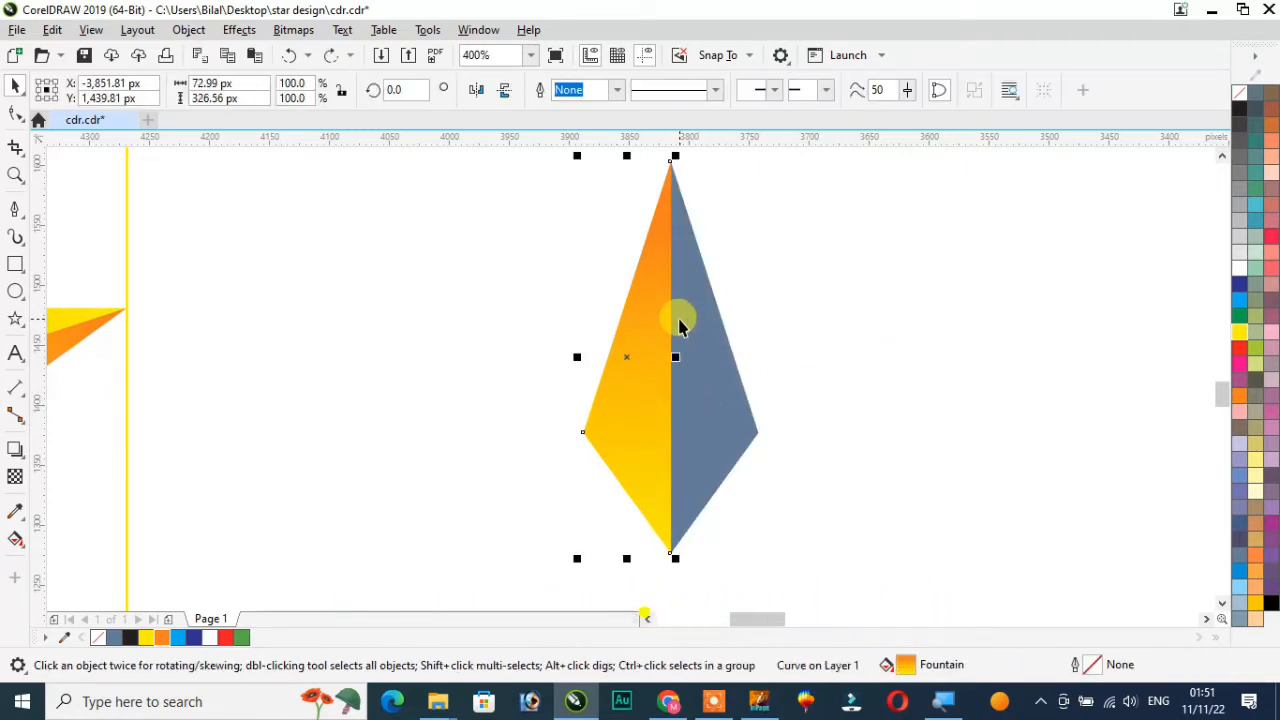
click(52, 30)
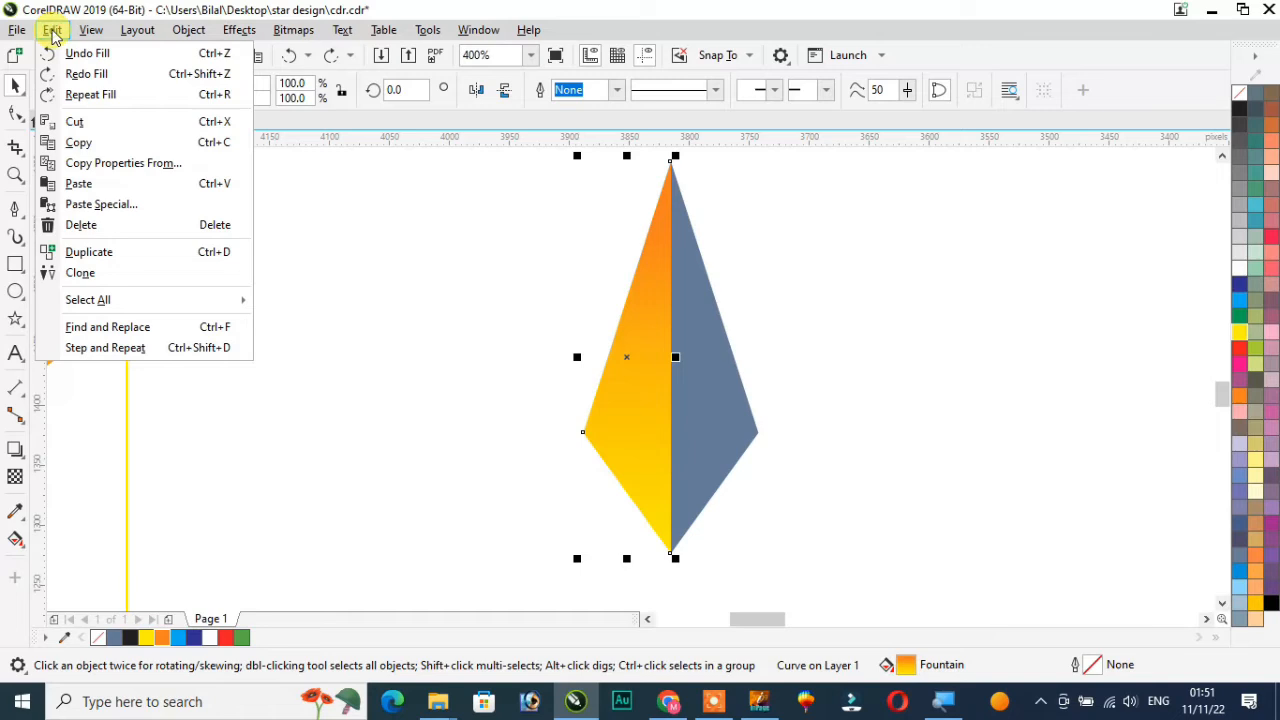
click(737, 405)
Copy the left segment's fill onto the right segment with Copy Properties From, choosing Fill only
click(727, 413)
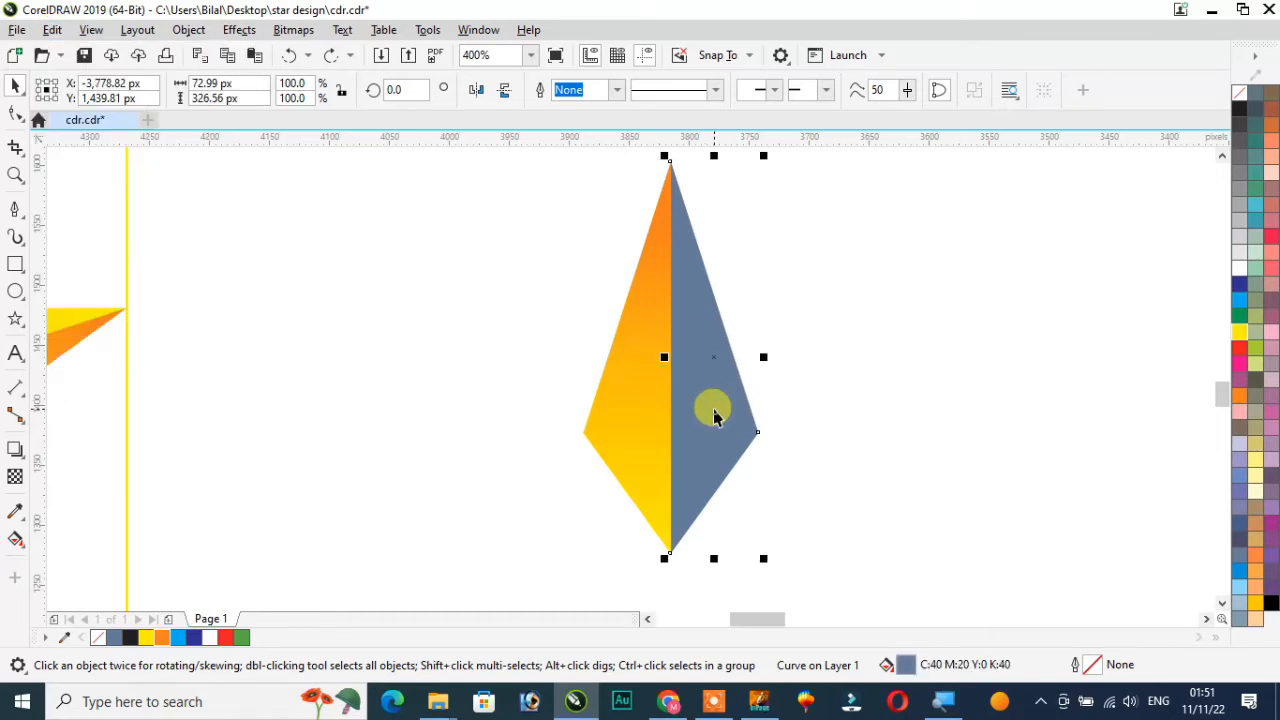
click(52, 30)
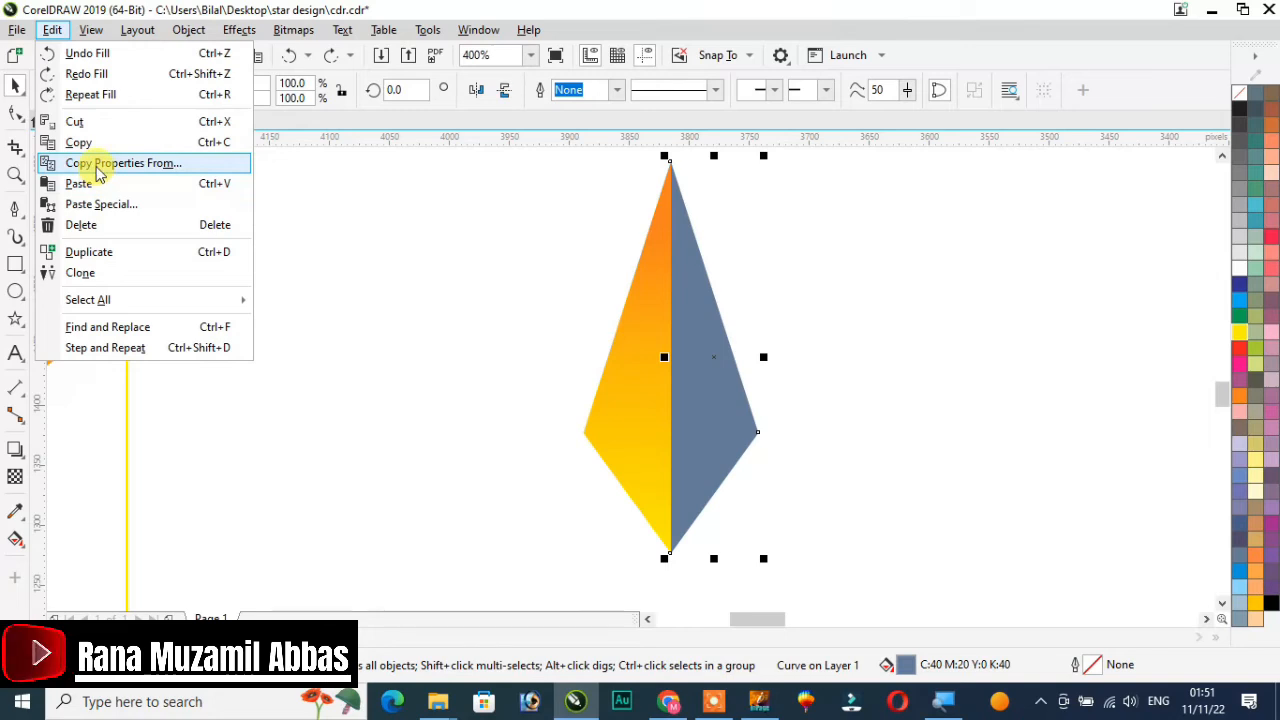
click(97, 168)
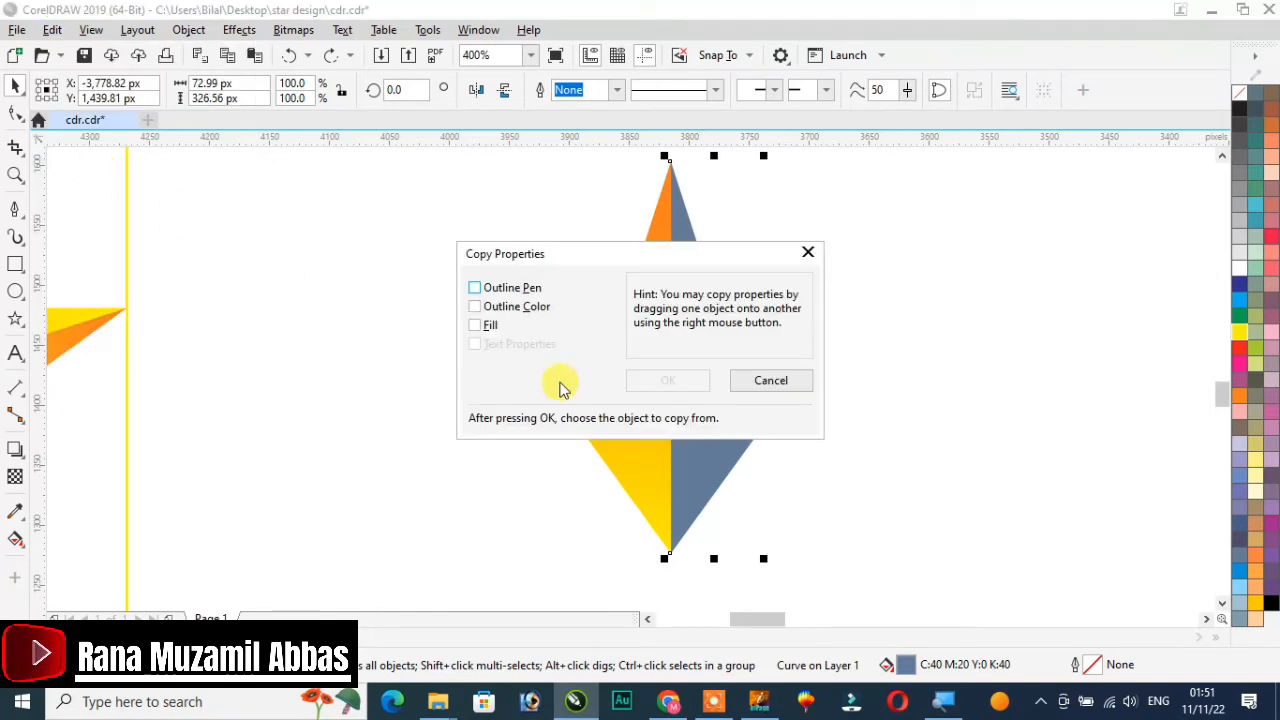
click(476, 307)
click(474, 308)
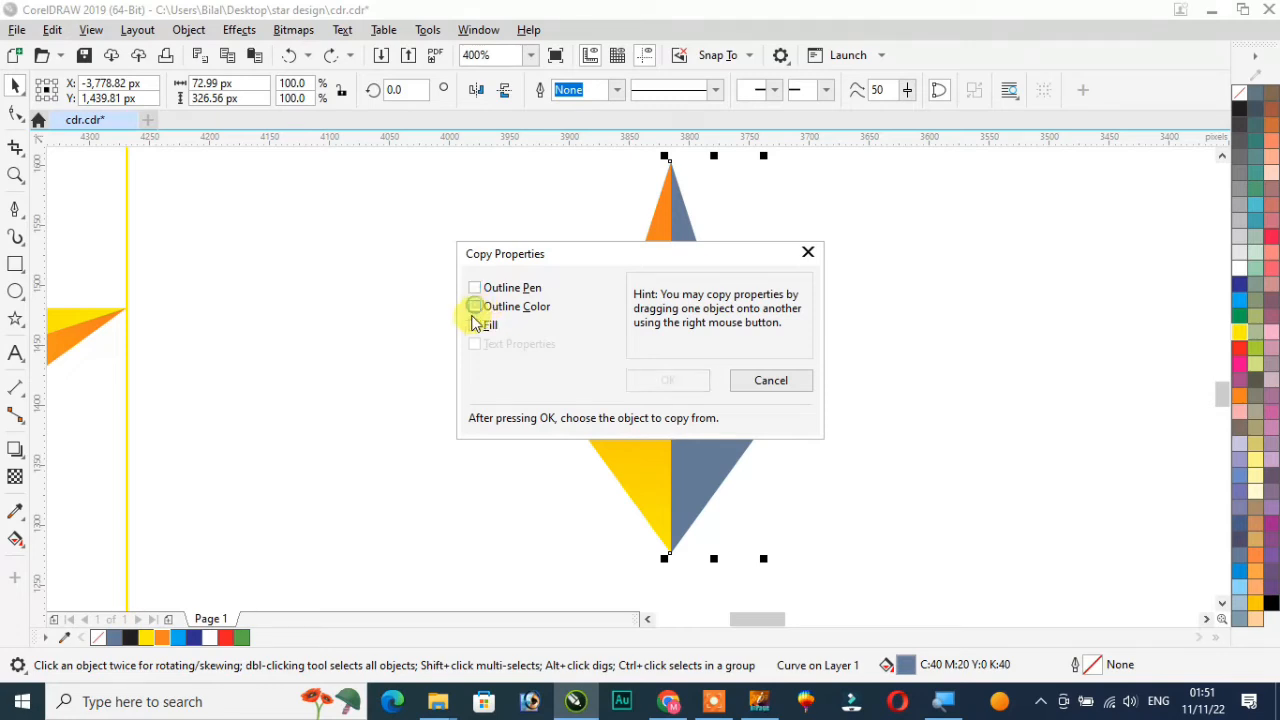
click(475, 326)
click(665, 380)
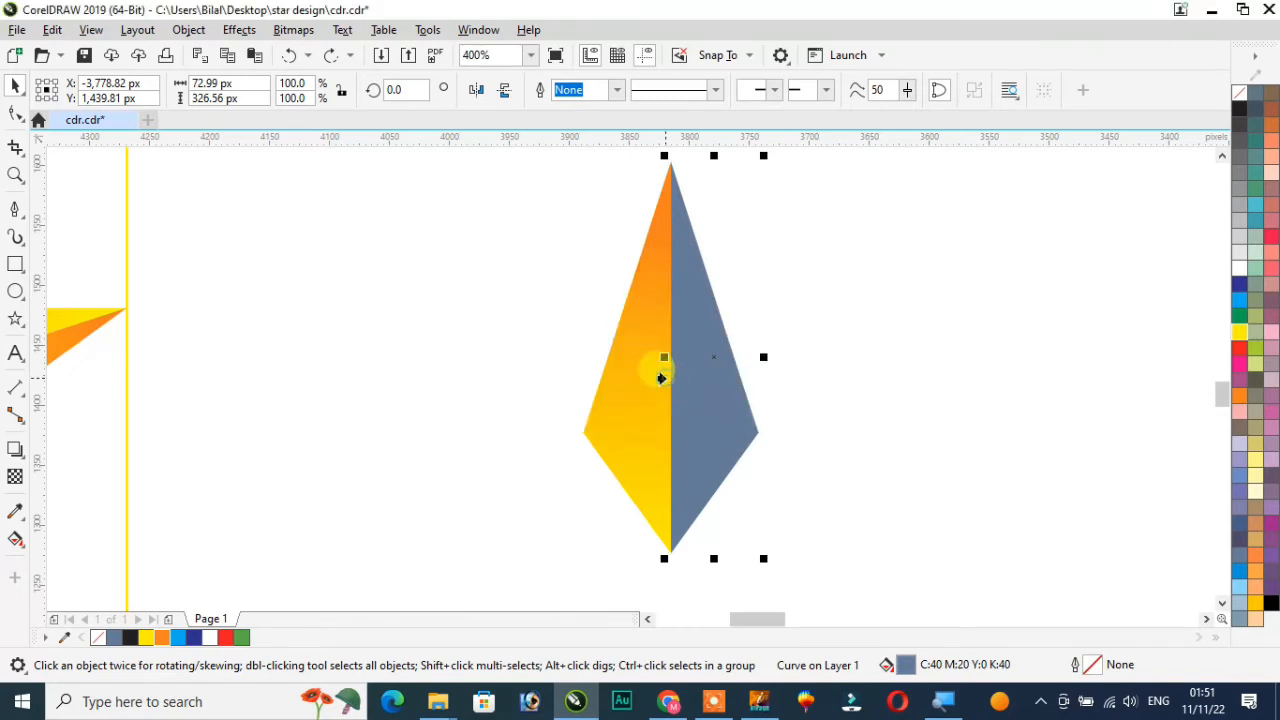
click(630, 410)
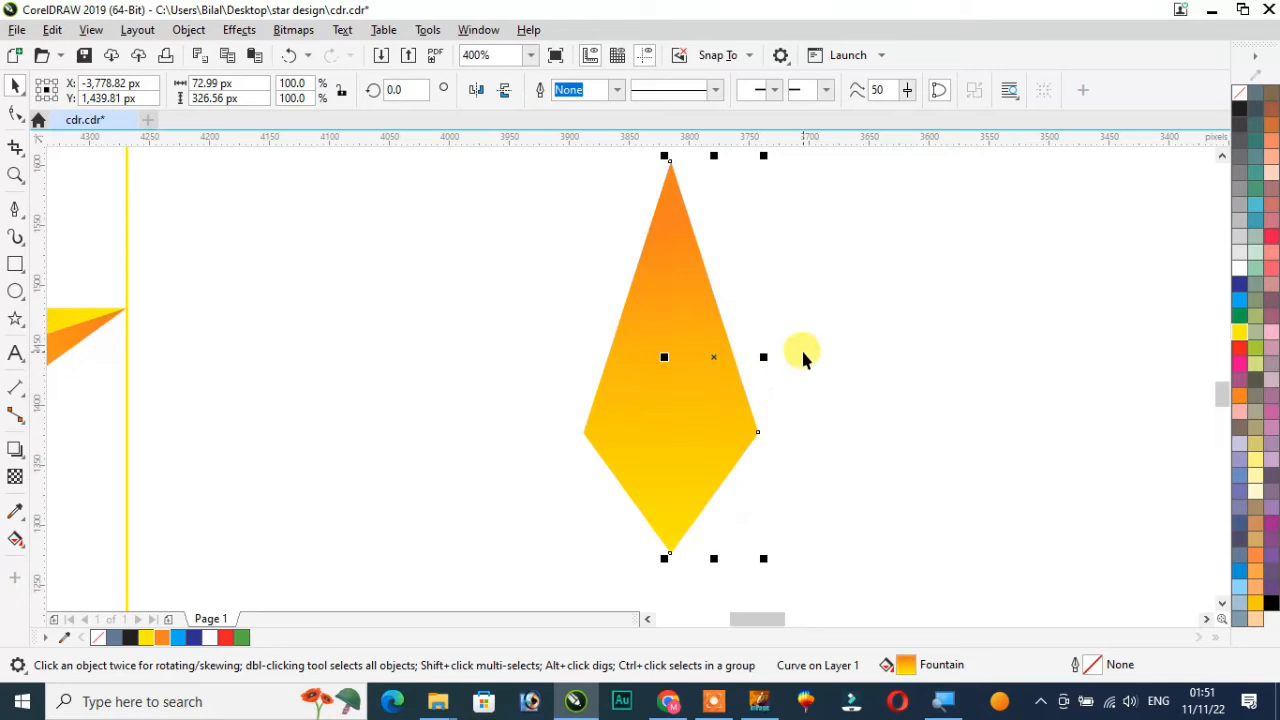
Reverse the right segment's linear gradient so yellow sits at the top point and orange at the bottom
scroll(801, 347, up, 1)
scroll(801, 347, down, 1)
click(845, 345)
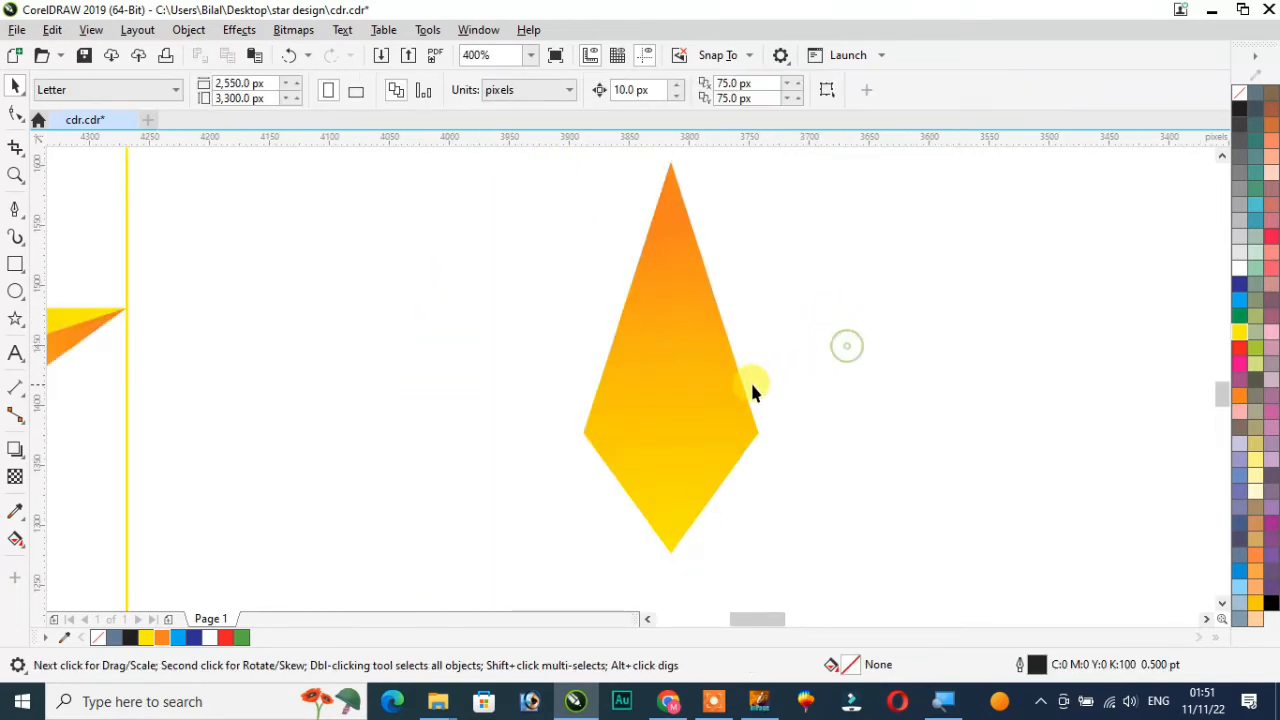
click(714, 385)
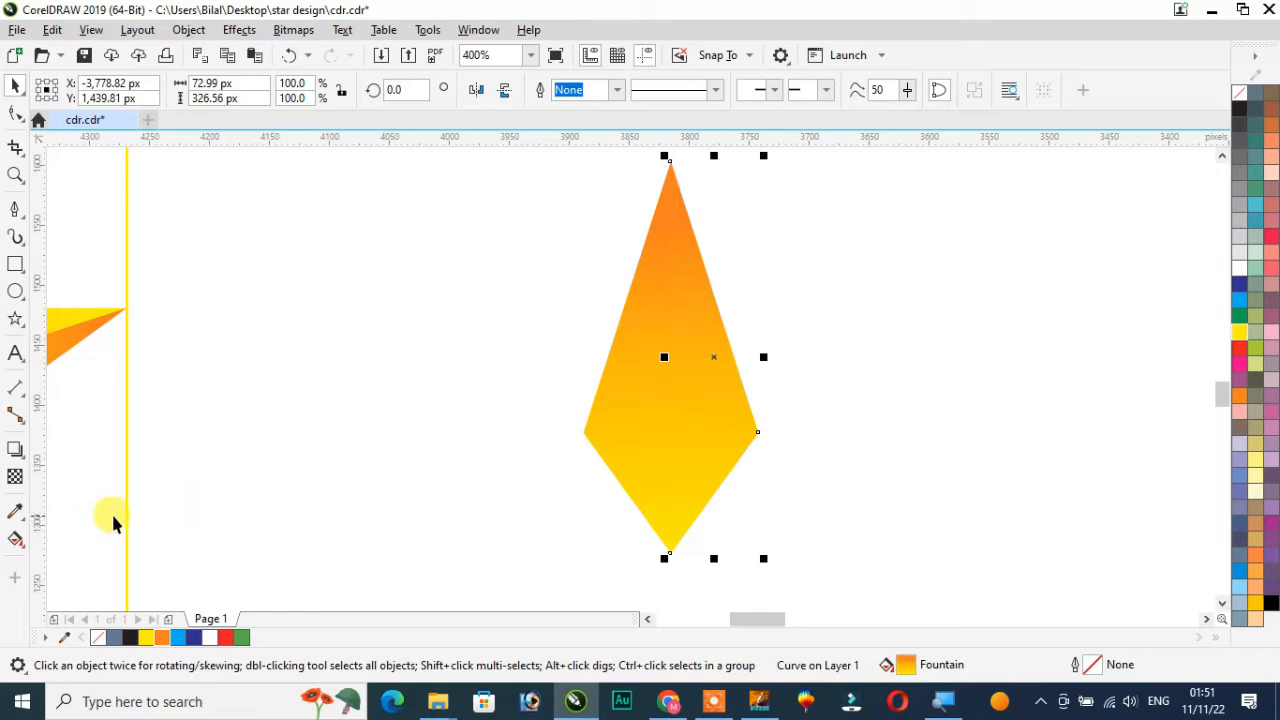
key(g)
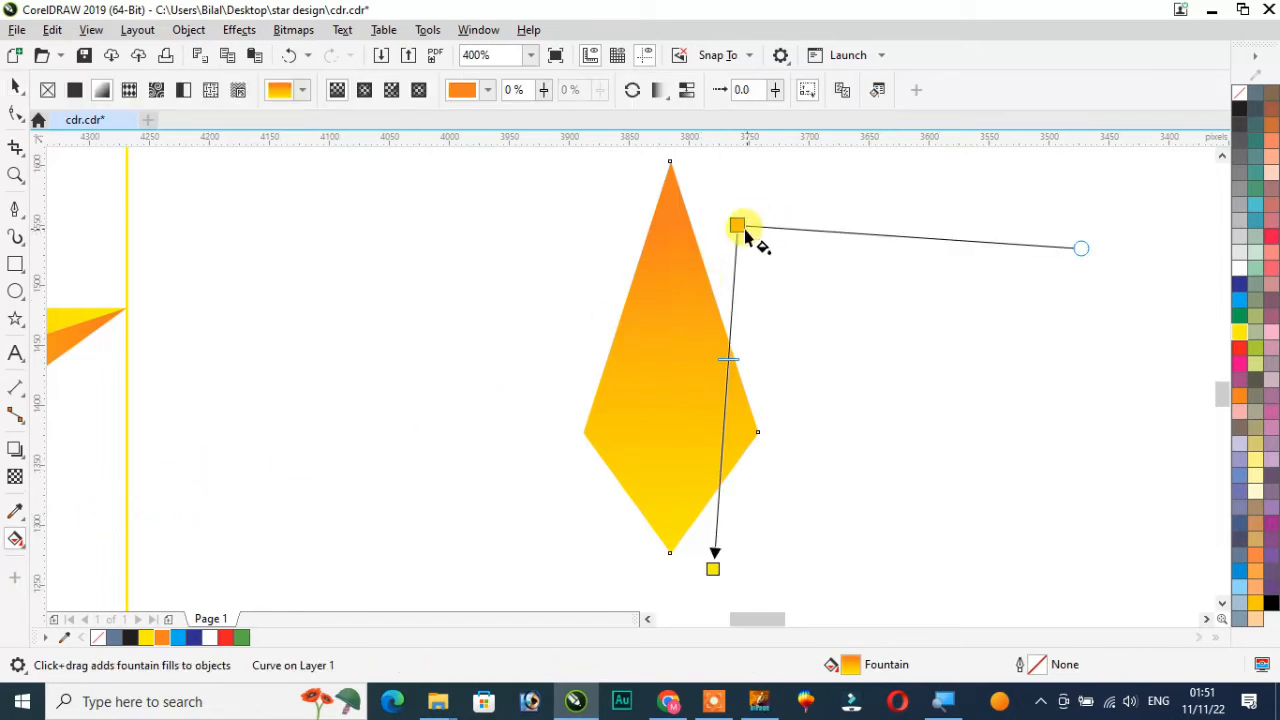
drag(737, 223, 724, 219)
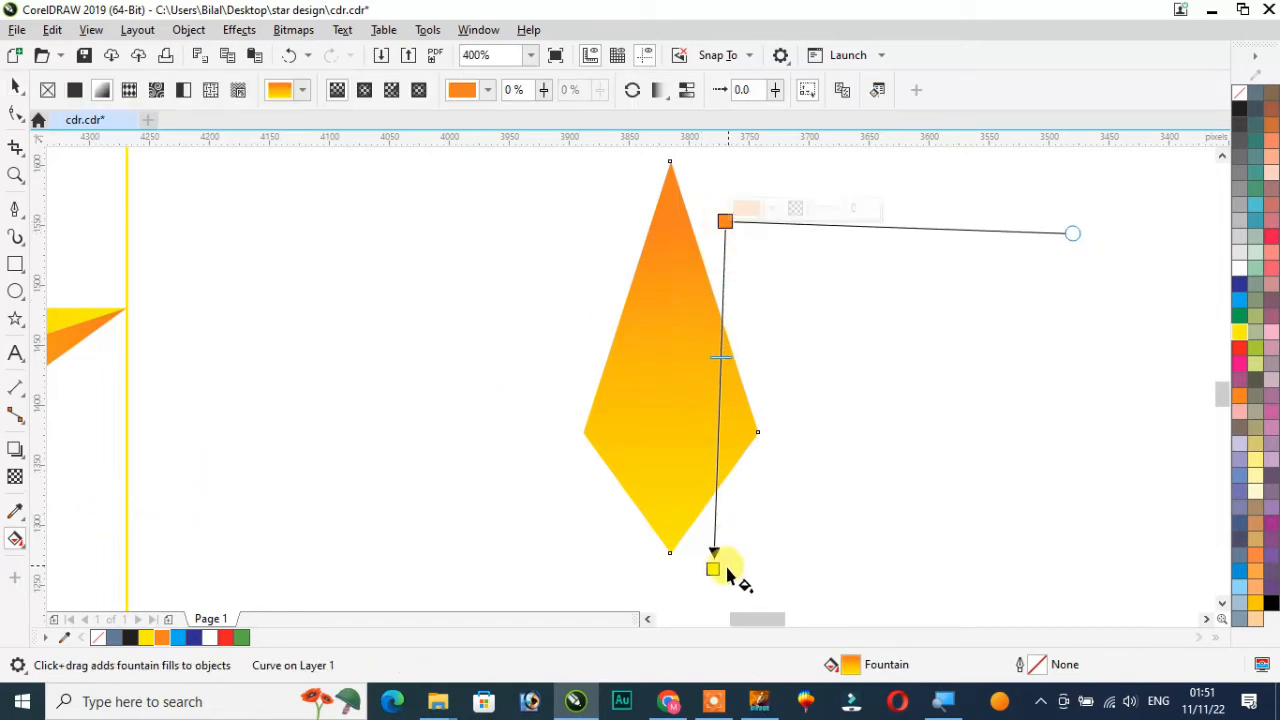
drag(714, 569, 686, 175)
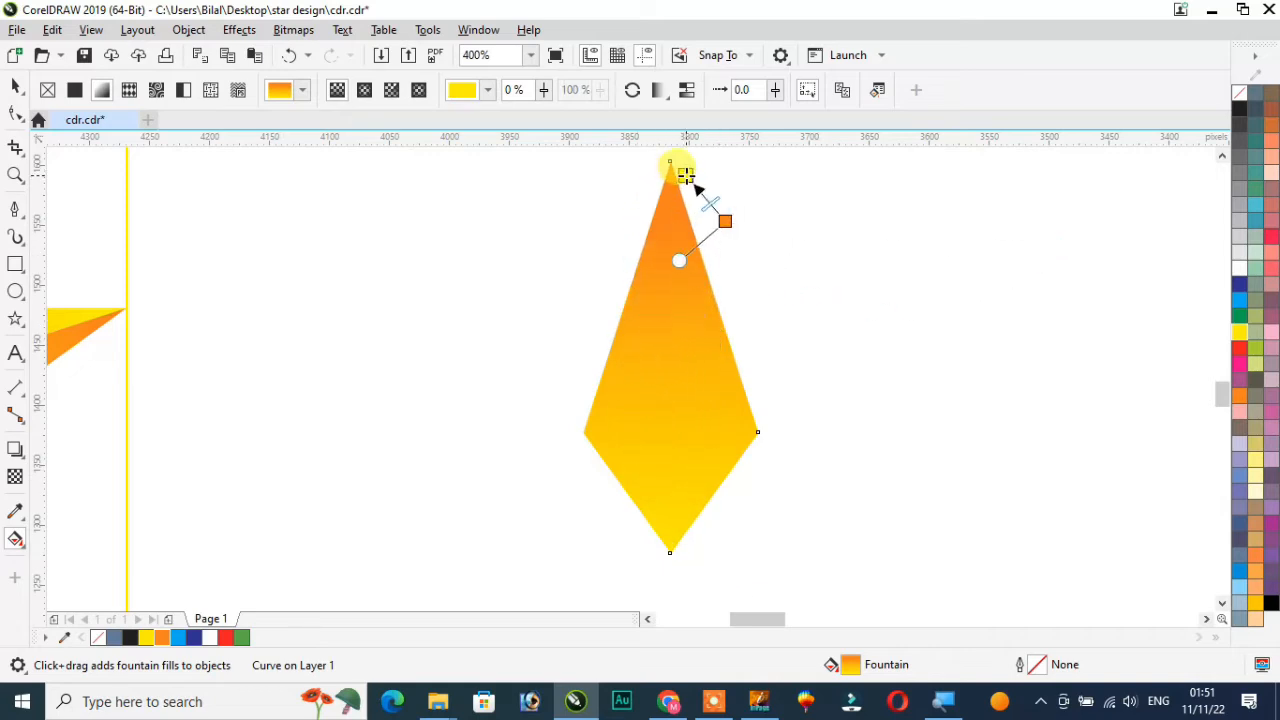
drag(724, 220, 706, 517)
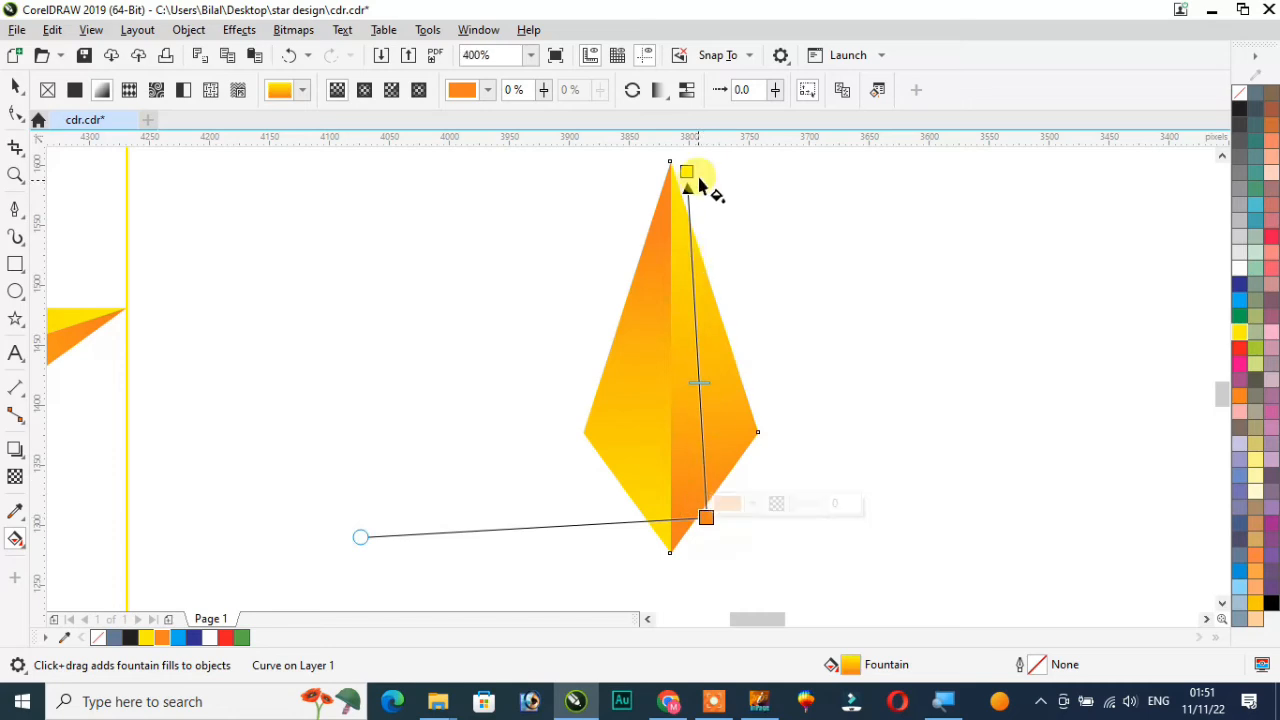
drag(686, 170, 686, 207)
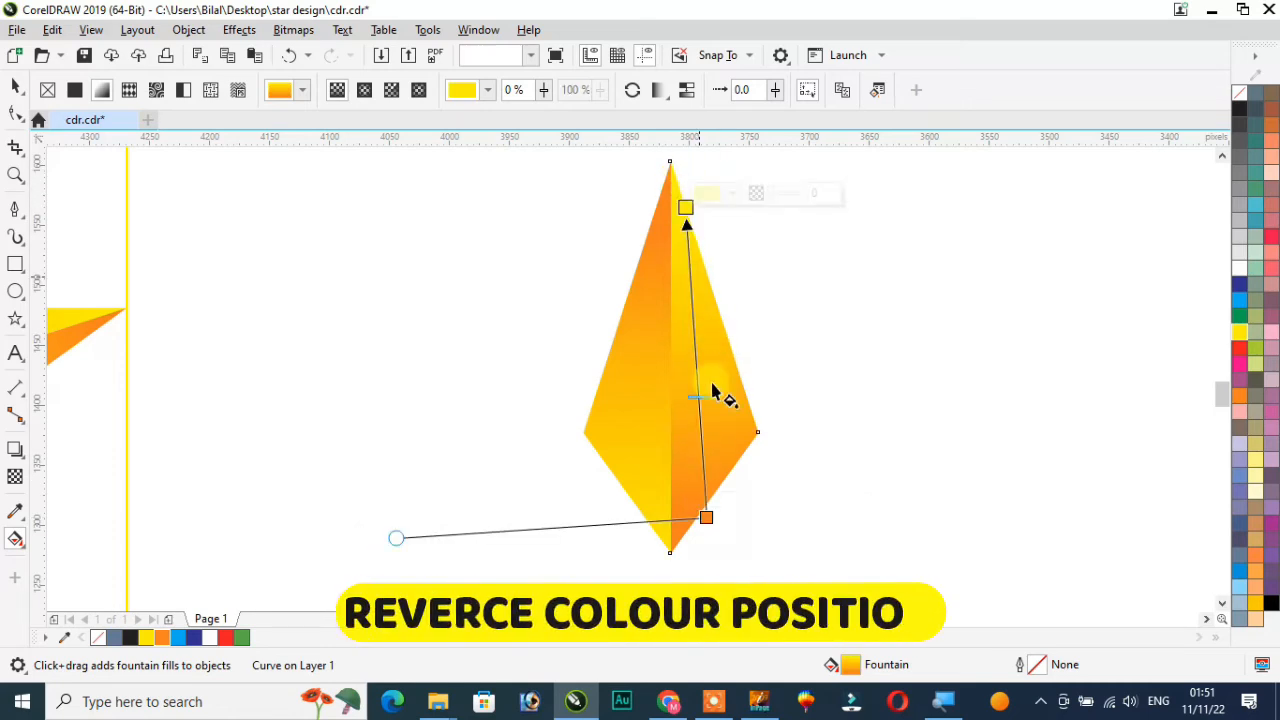
drag(705, 516, 698, 538)
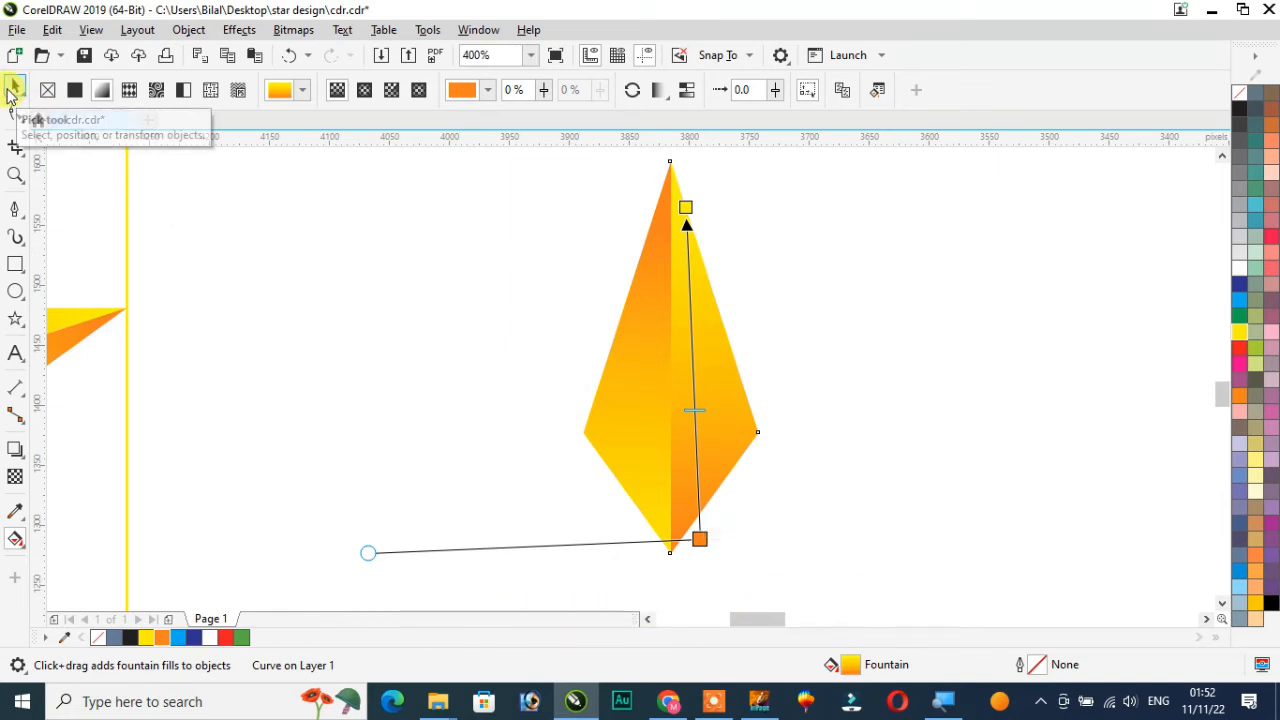
click(12, 88)
Select both segments and group them
scroll(323, 330, down, 1)
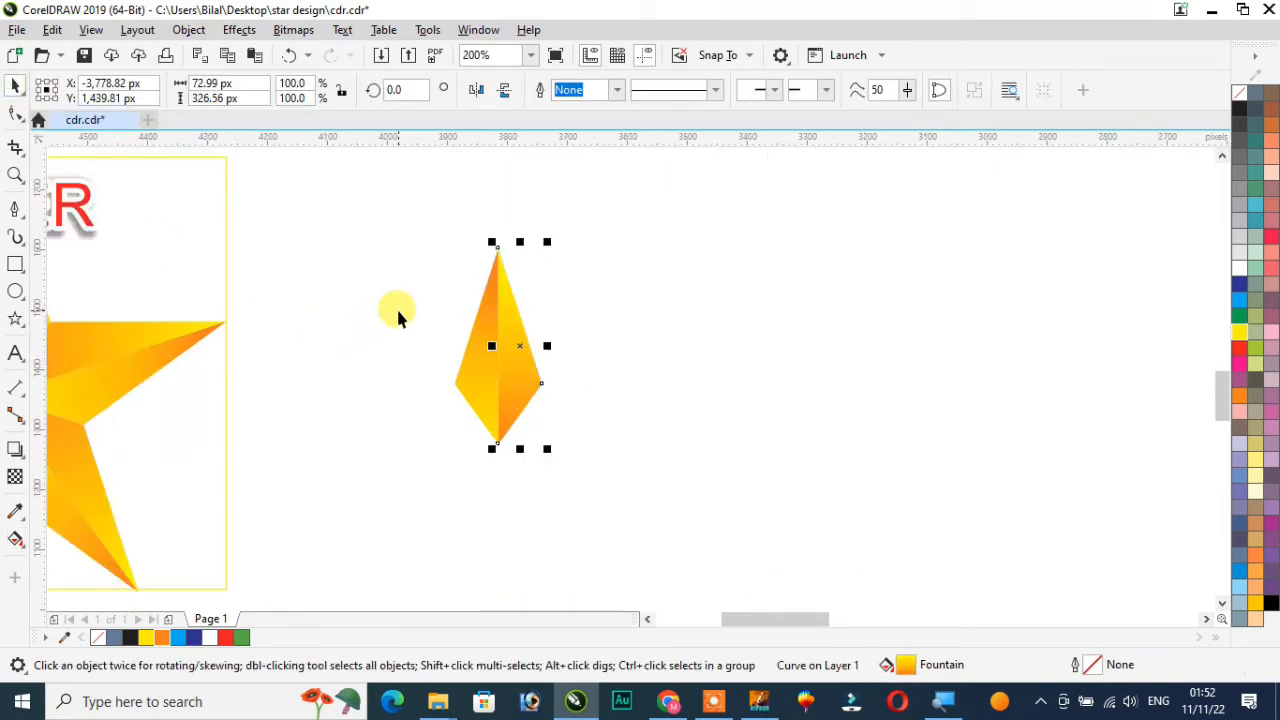
scroll(396, 306, down, 1)
drag(383, 246, 549, 430)
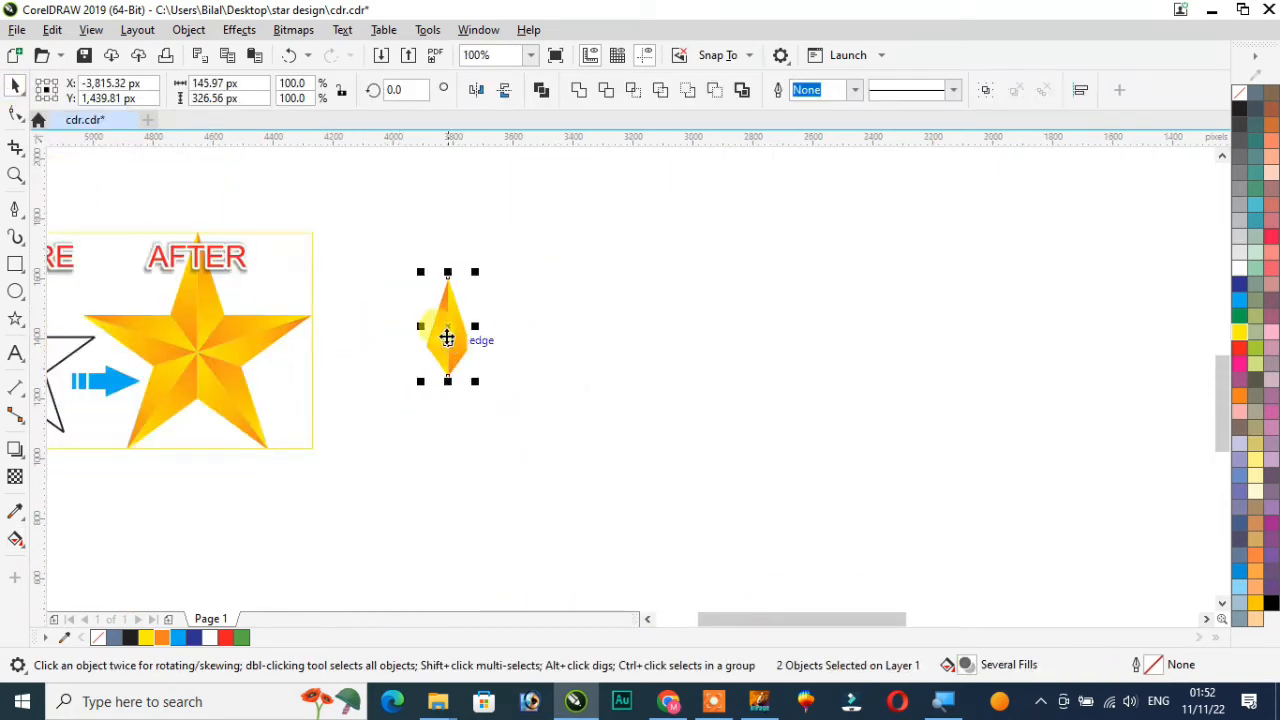
scroll(447, 338, up, 2)
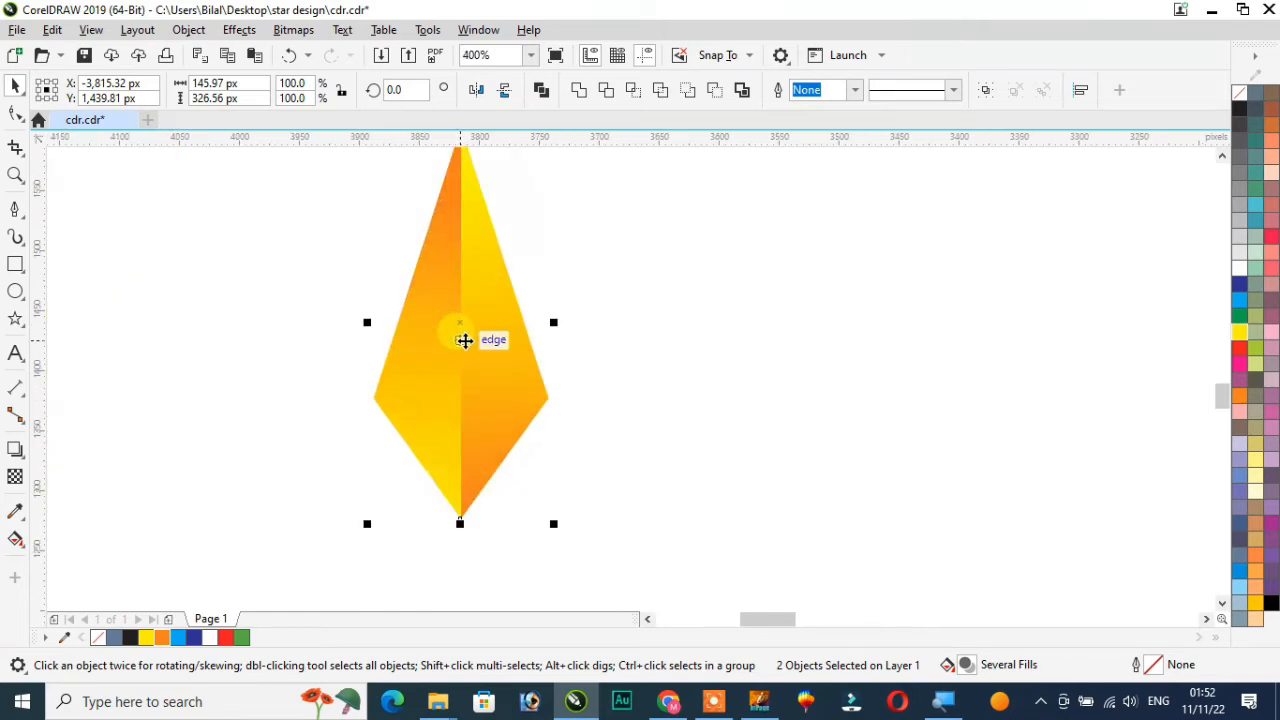
scroll(464, 341, down, 1)
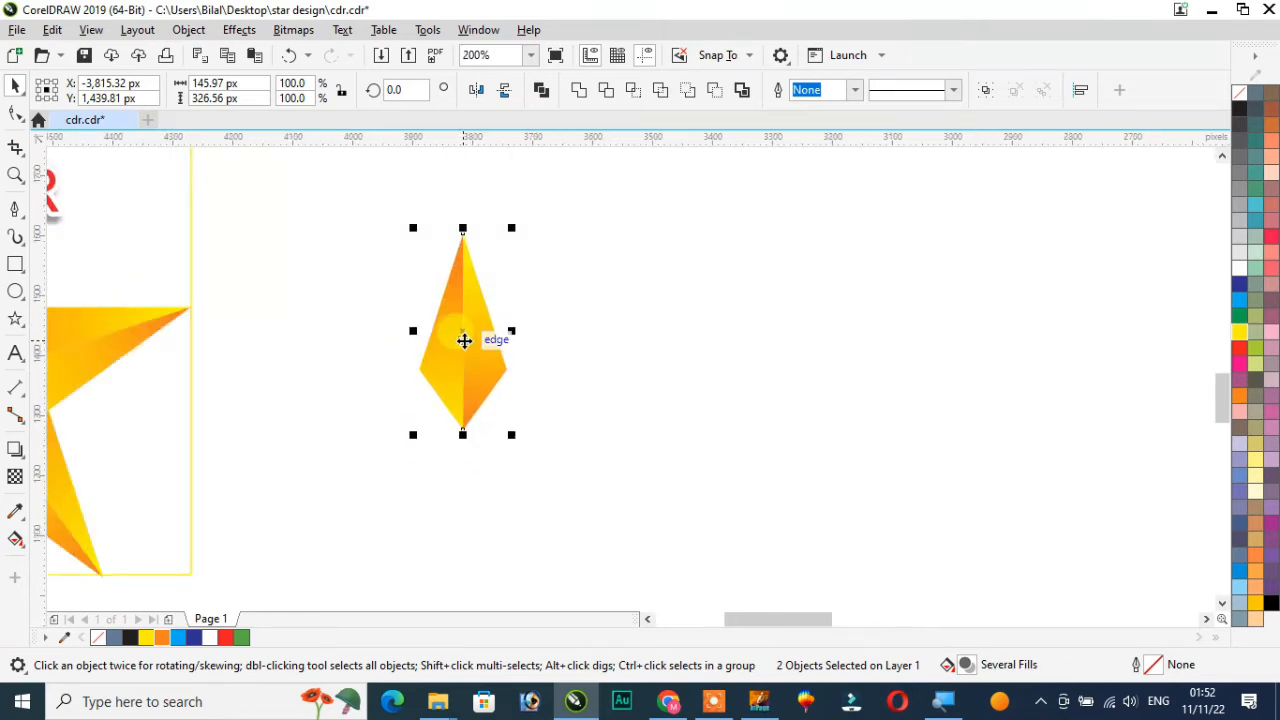
key(ctrl+g)
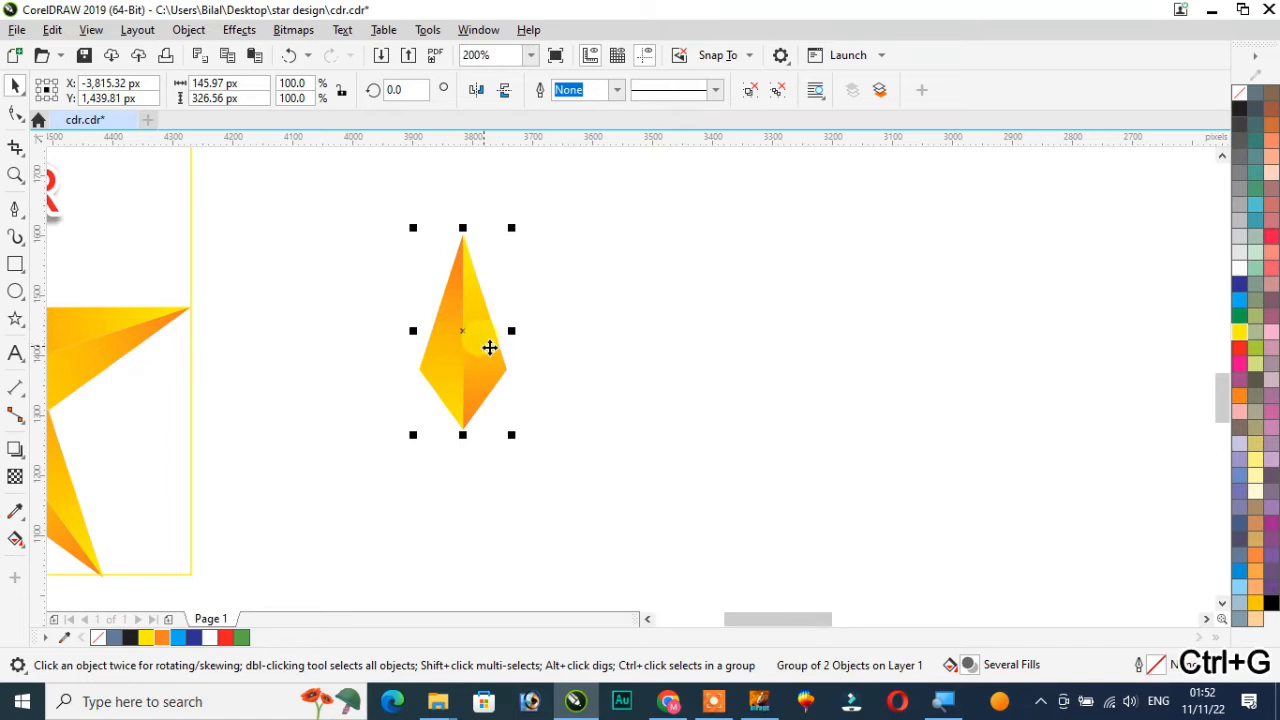
Zoom in to inspect the seam between the two grouped segments
click(590, 355)
scroll(457, 337, up, 1)
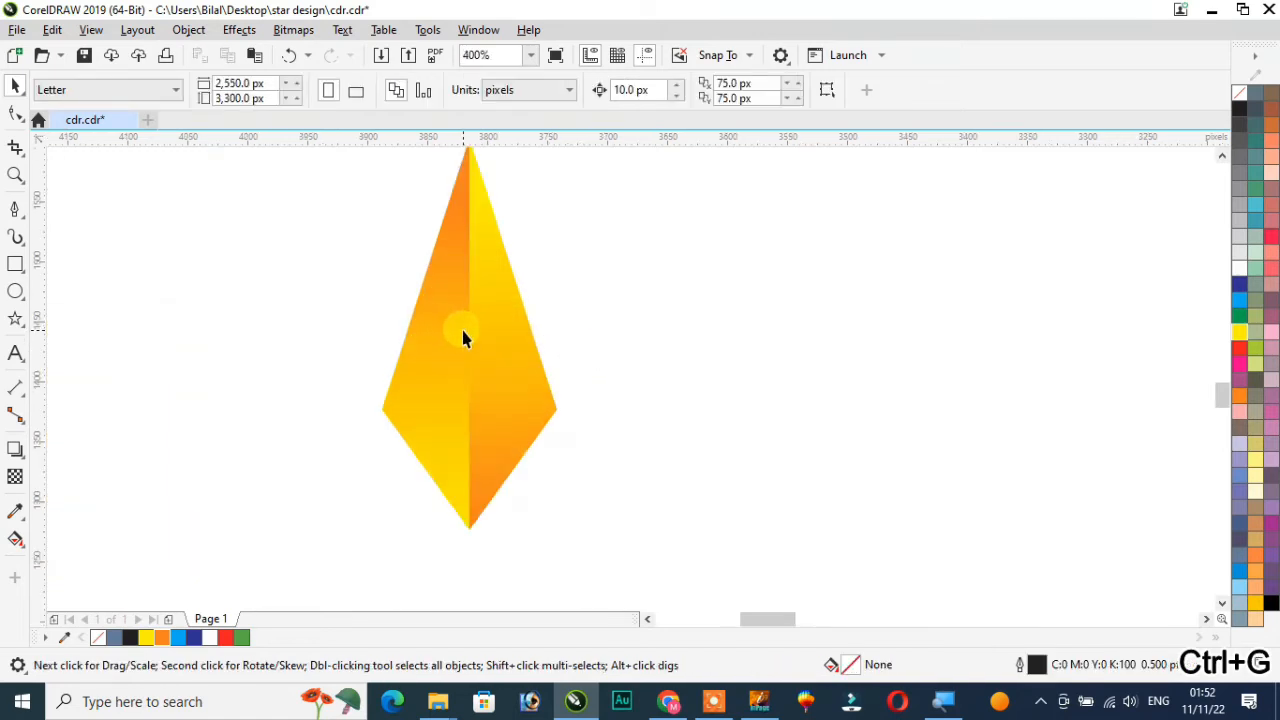
click(463, 332)
key(ctrl+g)
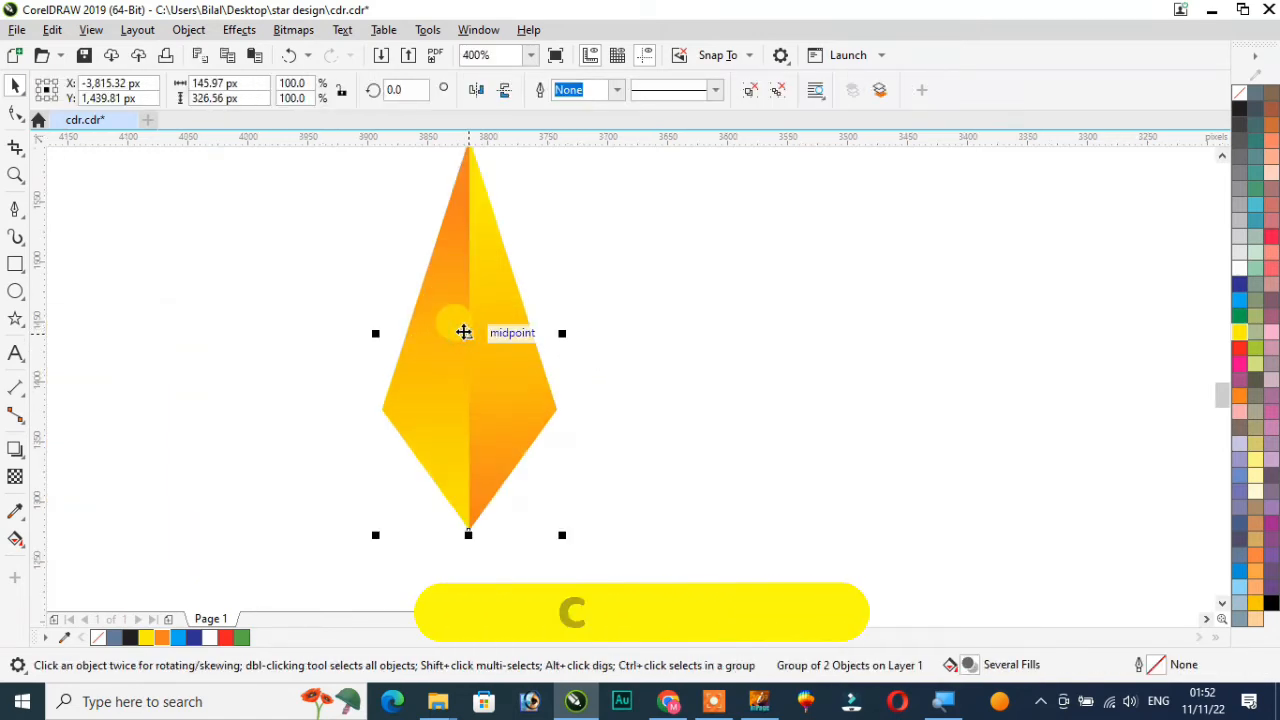
scroll(464, 332, down, 1)
click(464, 332)
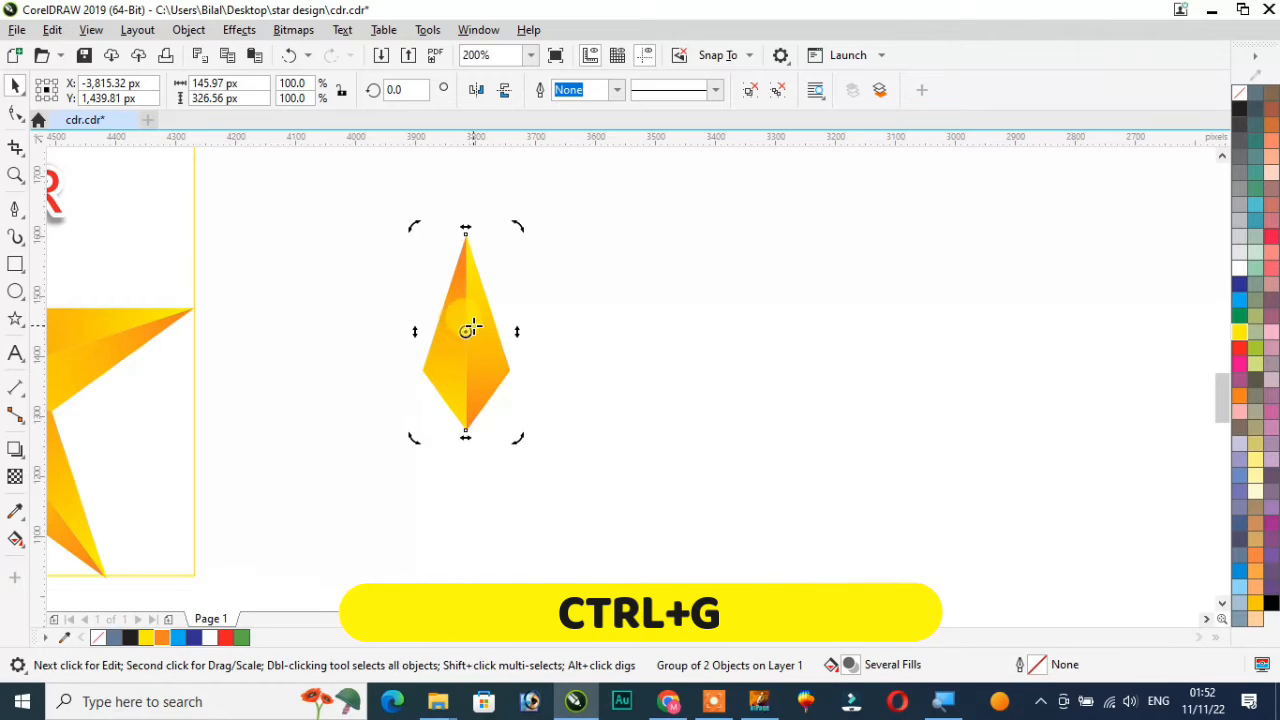
scroll(465, 332, up, 2)
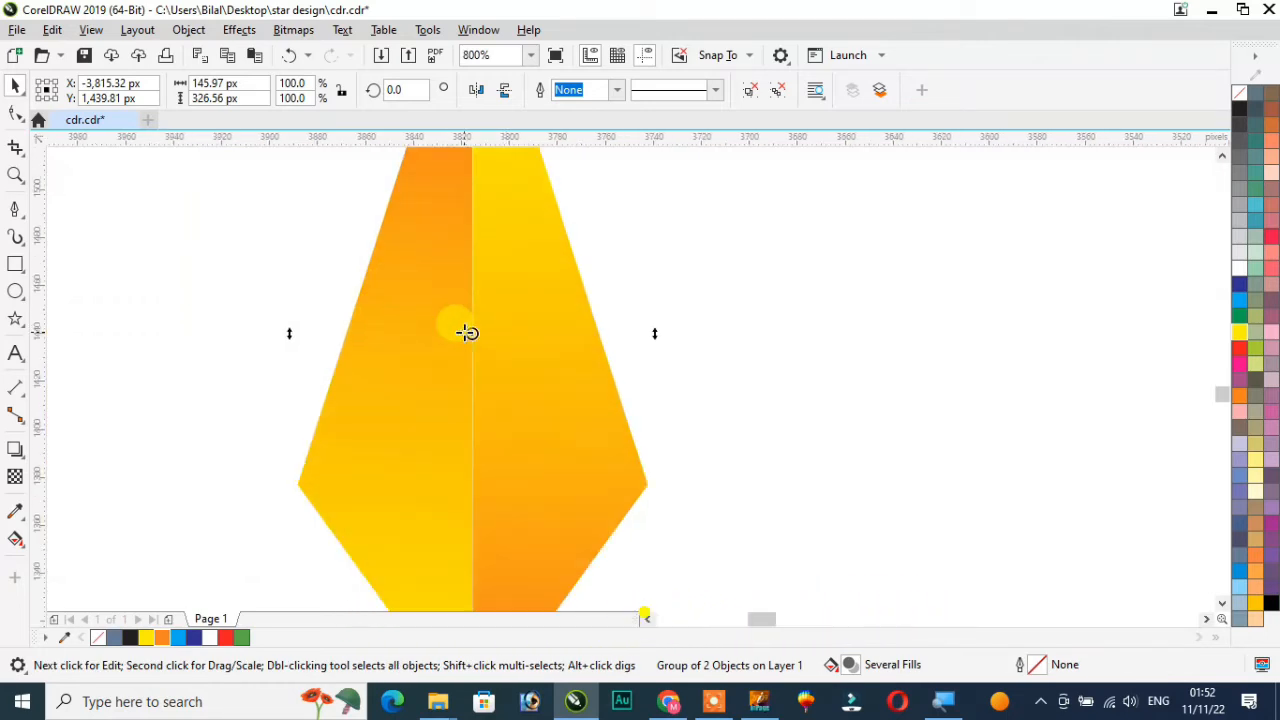
scroll(473, 335, down, 1)
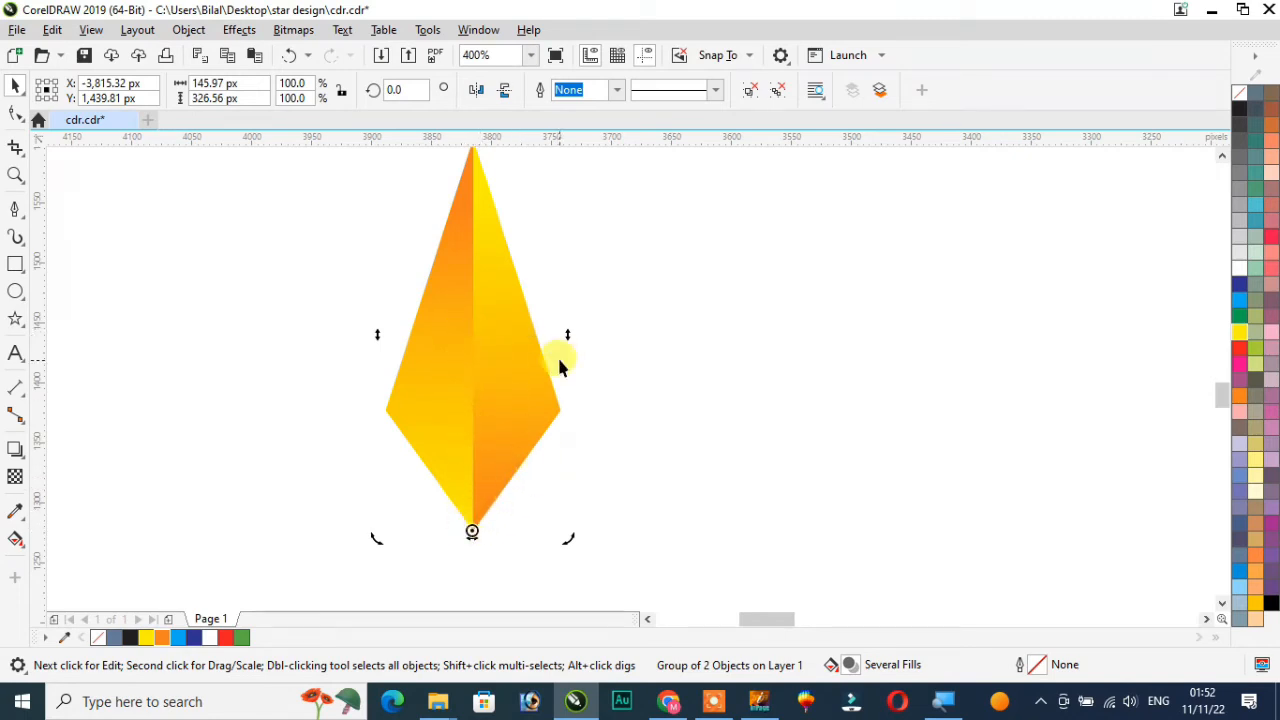
scroll(559, 364, down, 1)
click(670, 338)
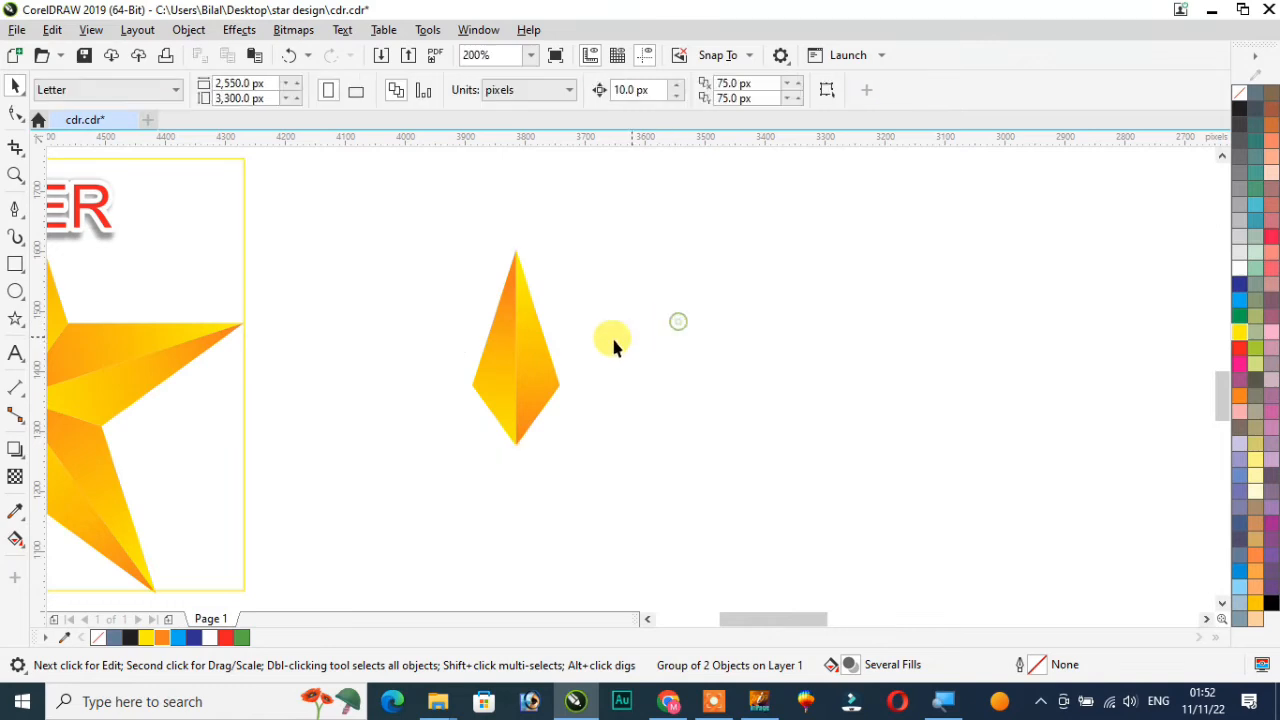
Rotate the group by 72 degrees with 4 copies around its bottom tip to complete the five-pointed star
drag(463, 282, 621, 478)
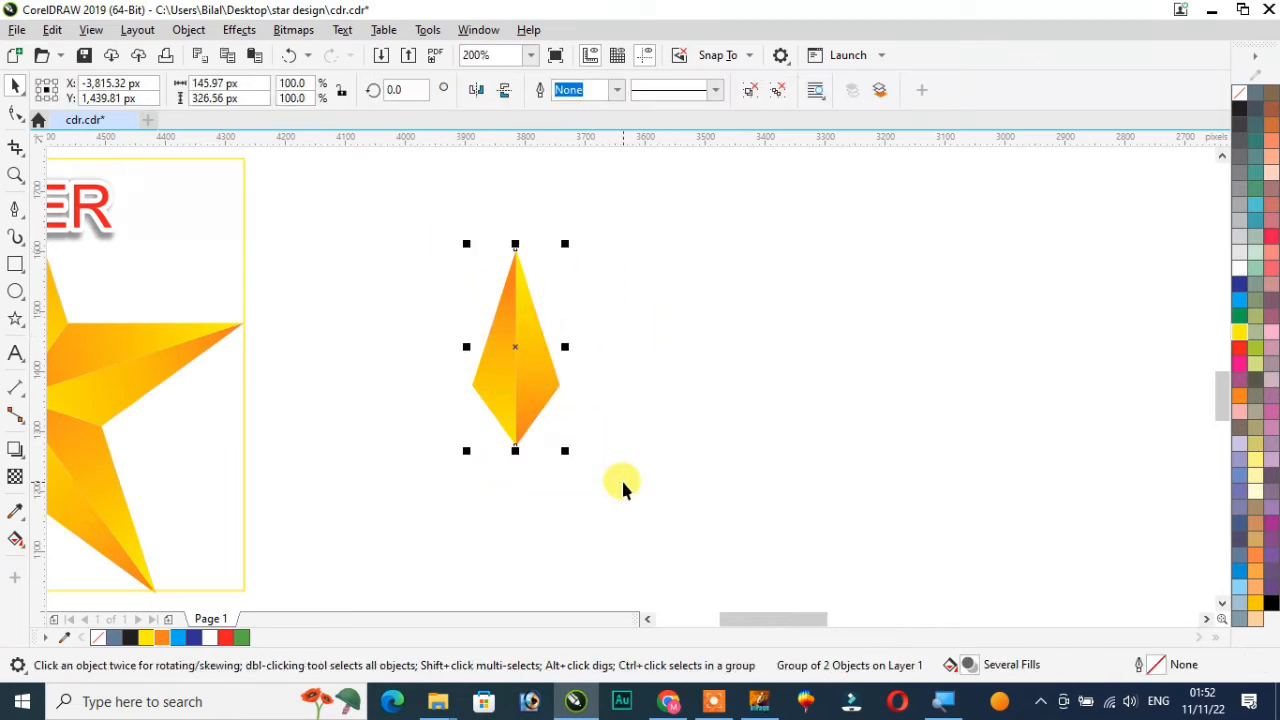
key(alt+F8)
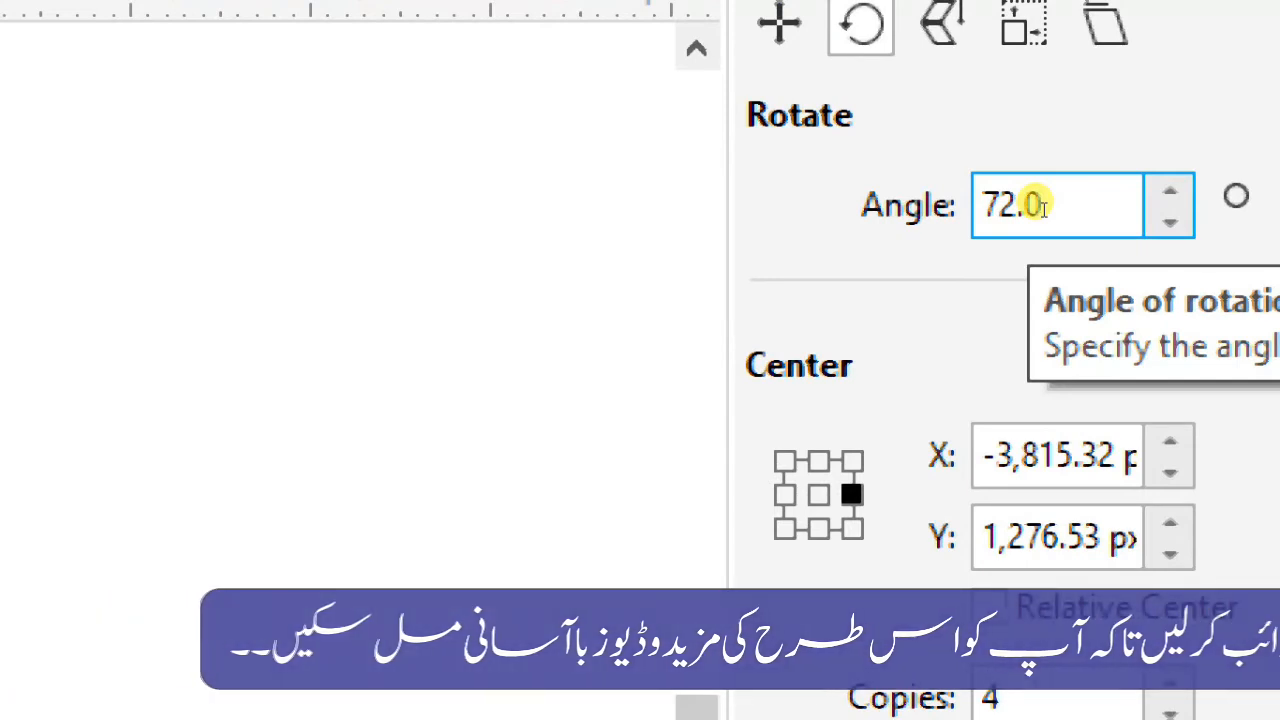
drag(1025, 206, 998, 214)
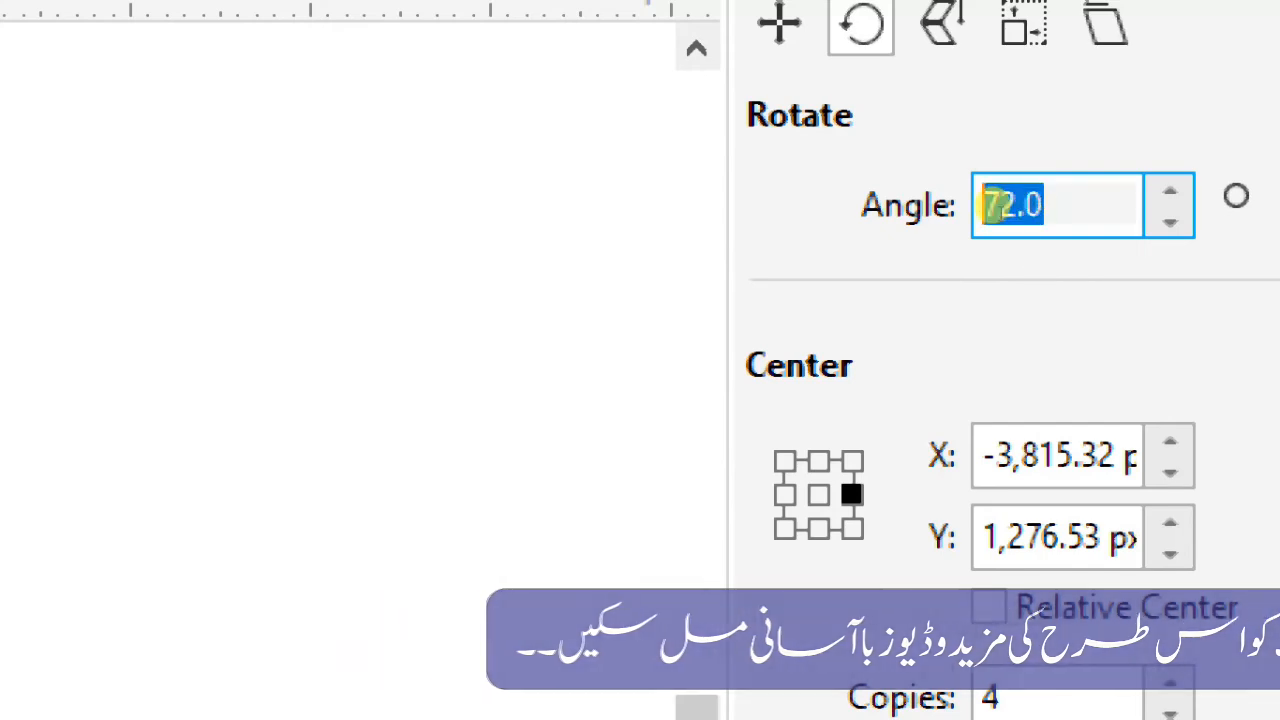
text(72)
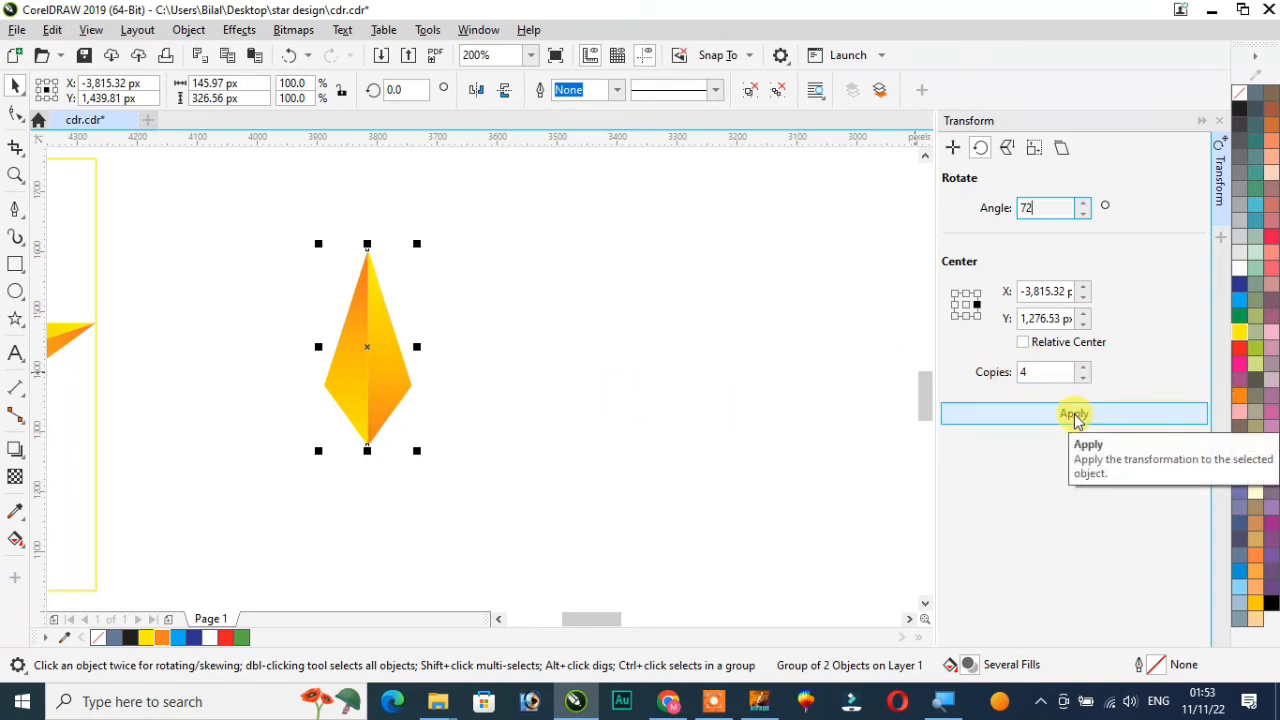
click(1075, 418)
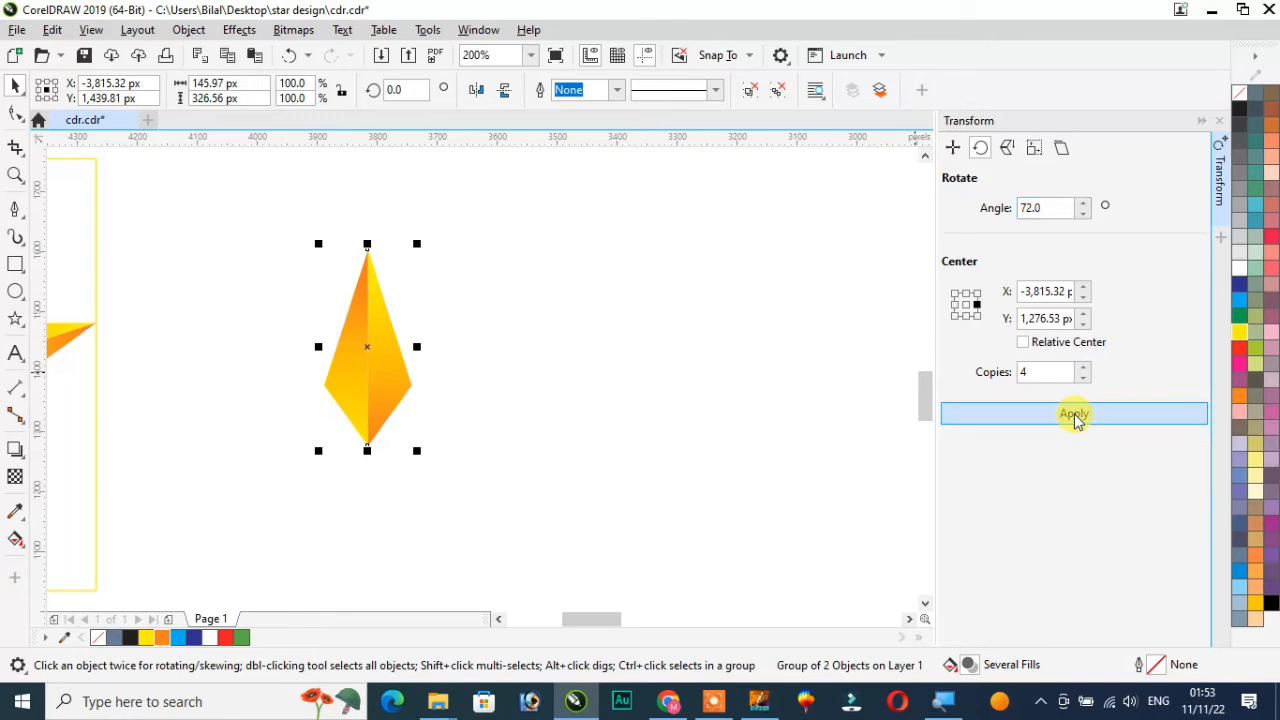
scroll(610, 379, down, 2)
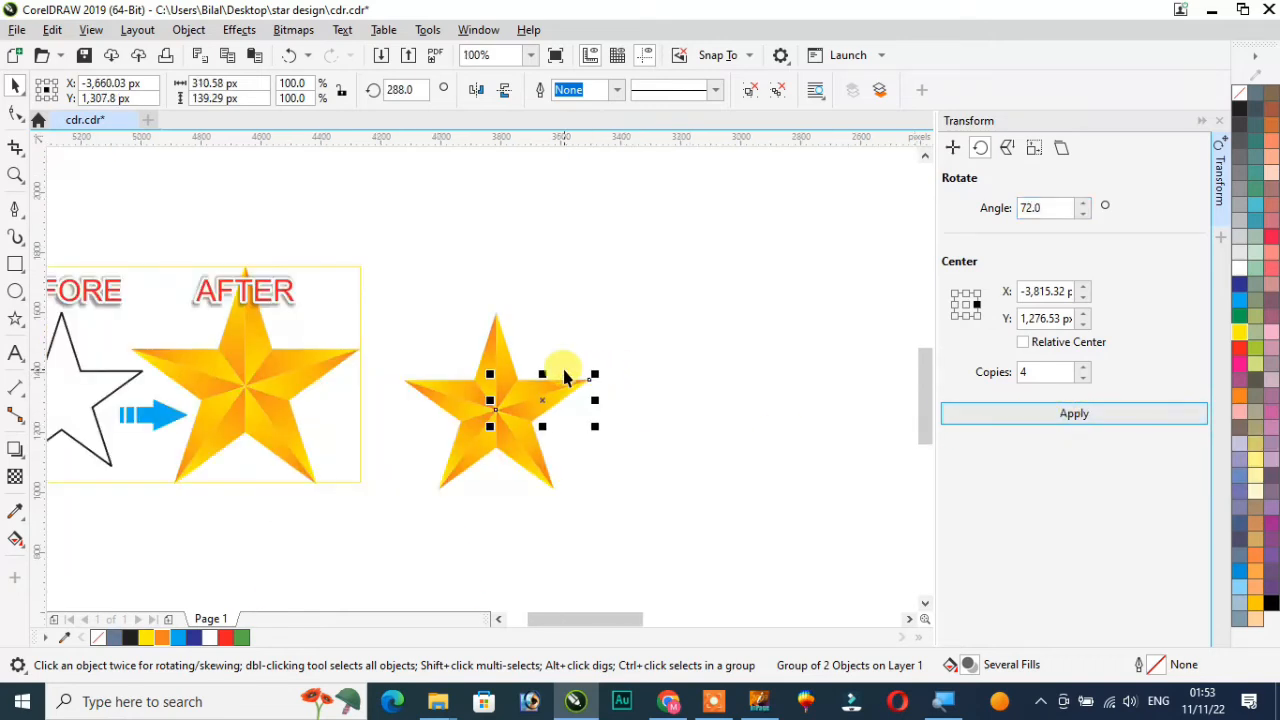
scroll(623, 377, up, 2)
click(681, 303)
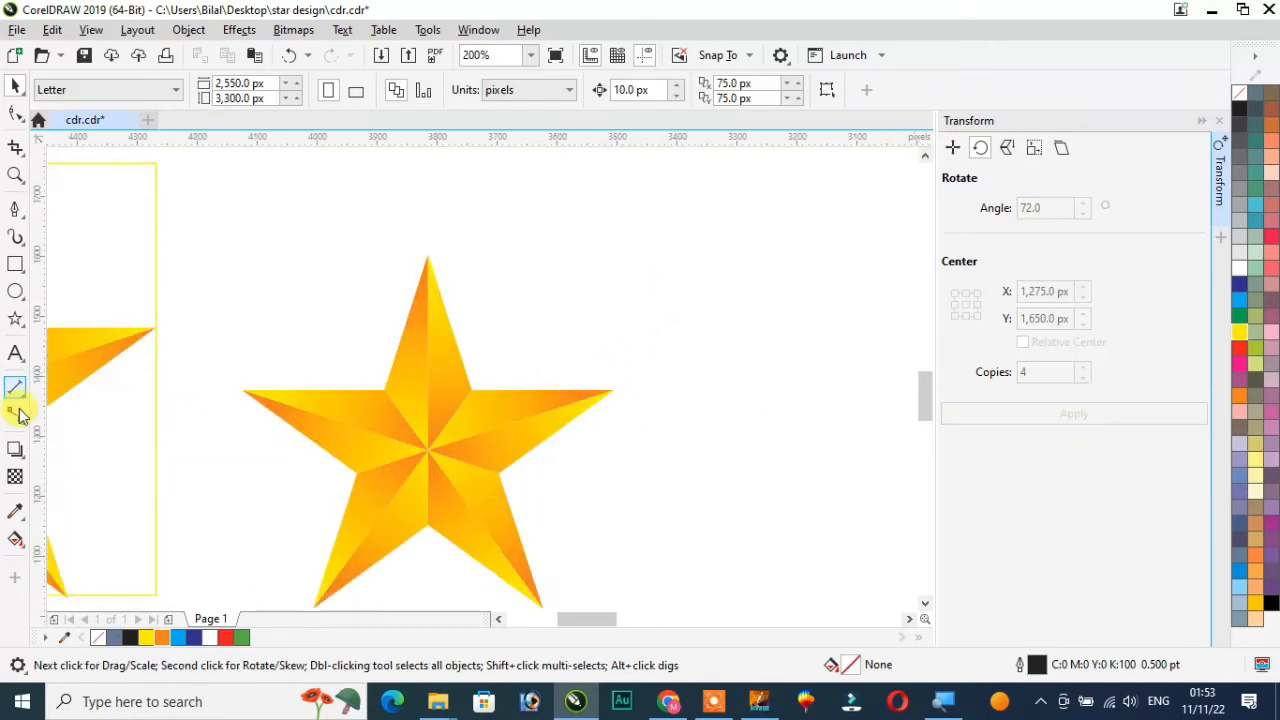
click(399, 424)
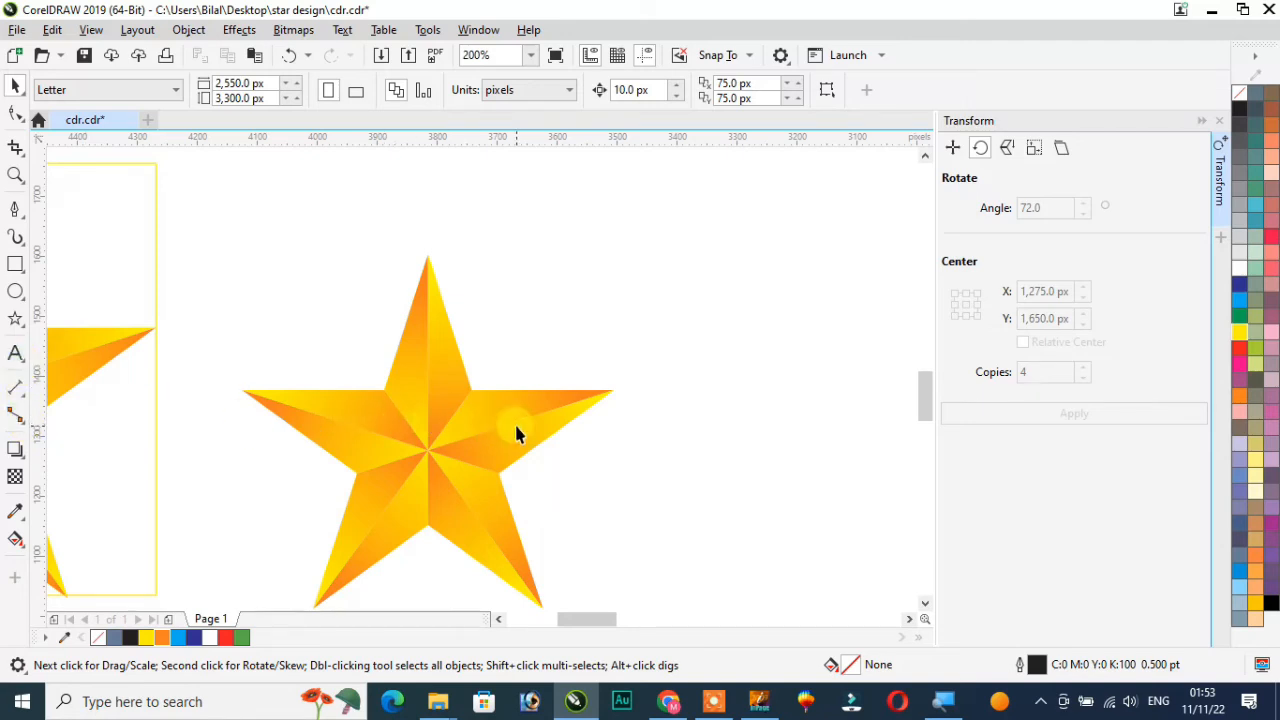
Pull a segment group off the star and rotate it 72 degrees with 6 copies around its bottom tip
click(469, 511)
mouse_move(716, 706)
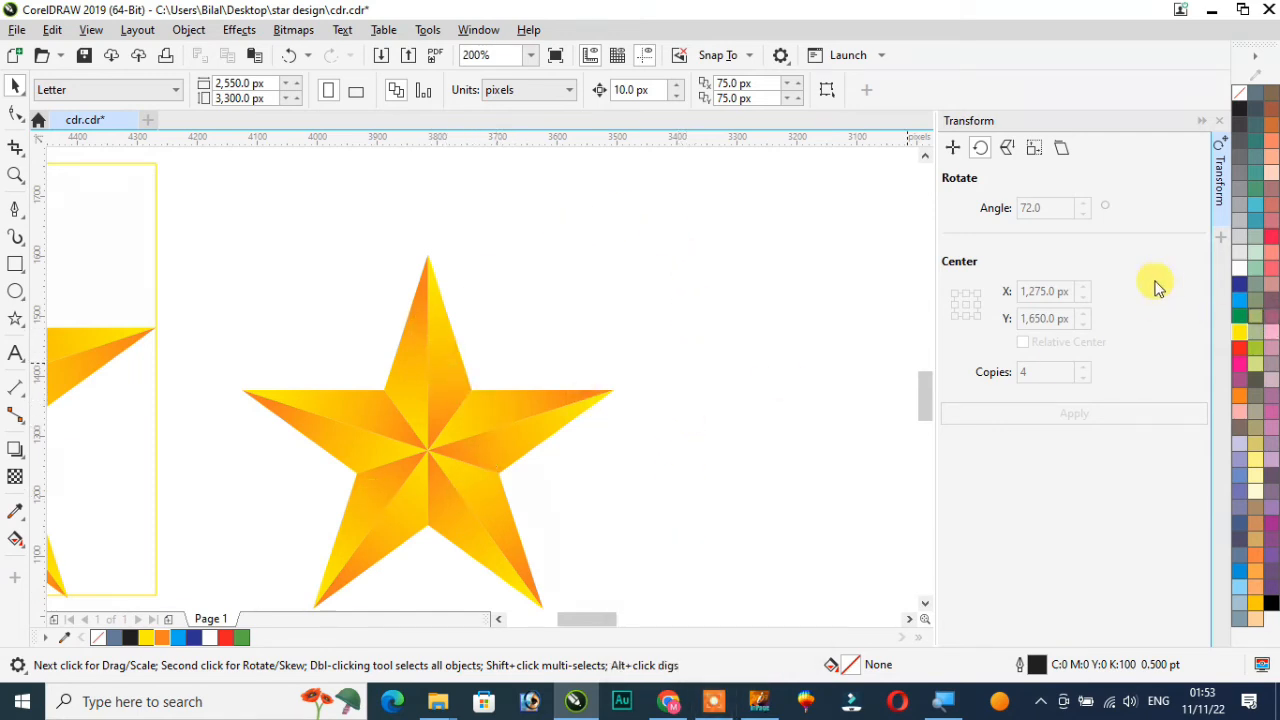
click(438, 356)
drag(430, 349, 726, 315)
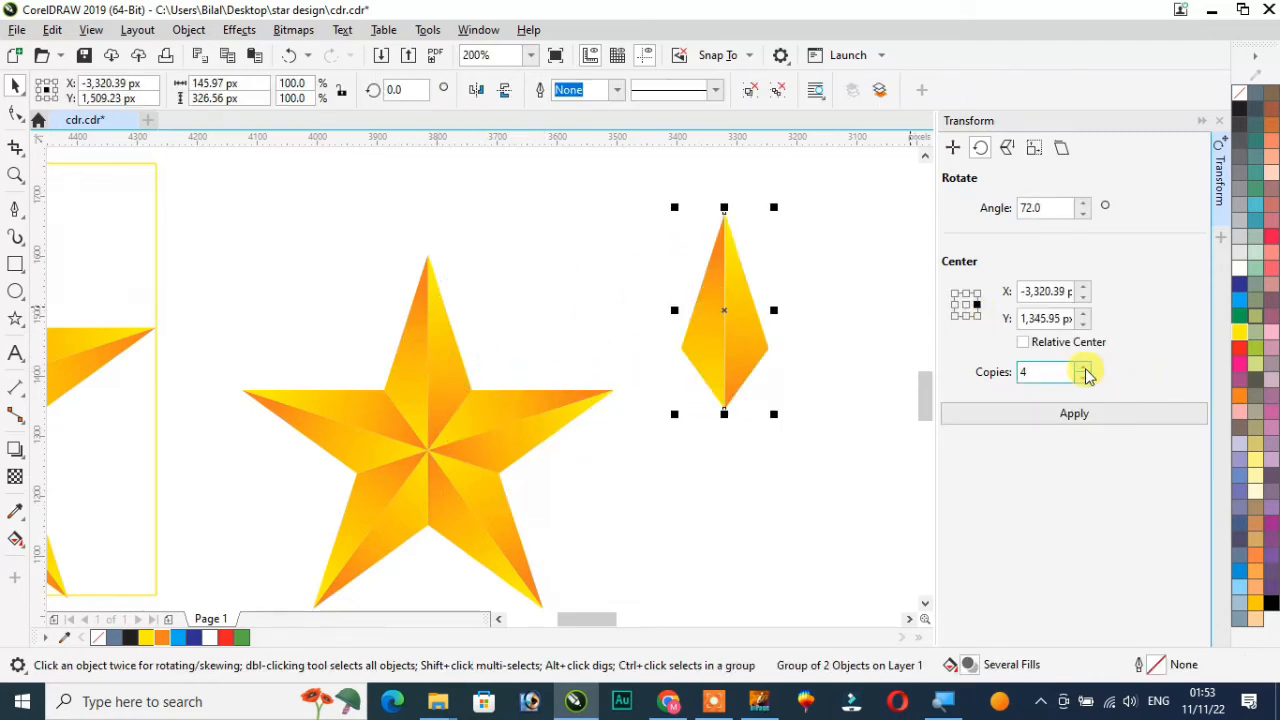
click(720, 311)
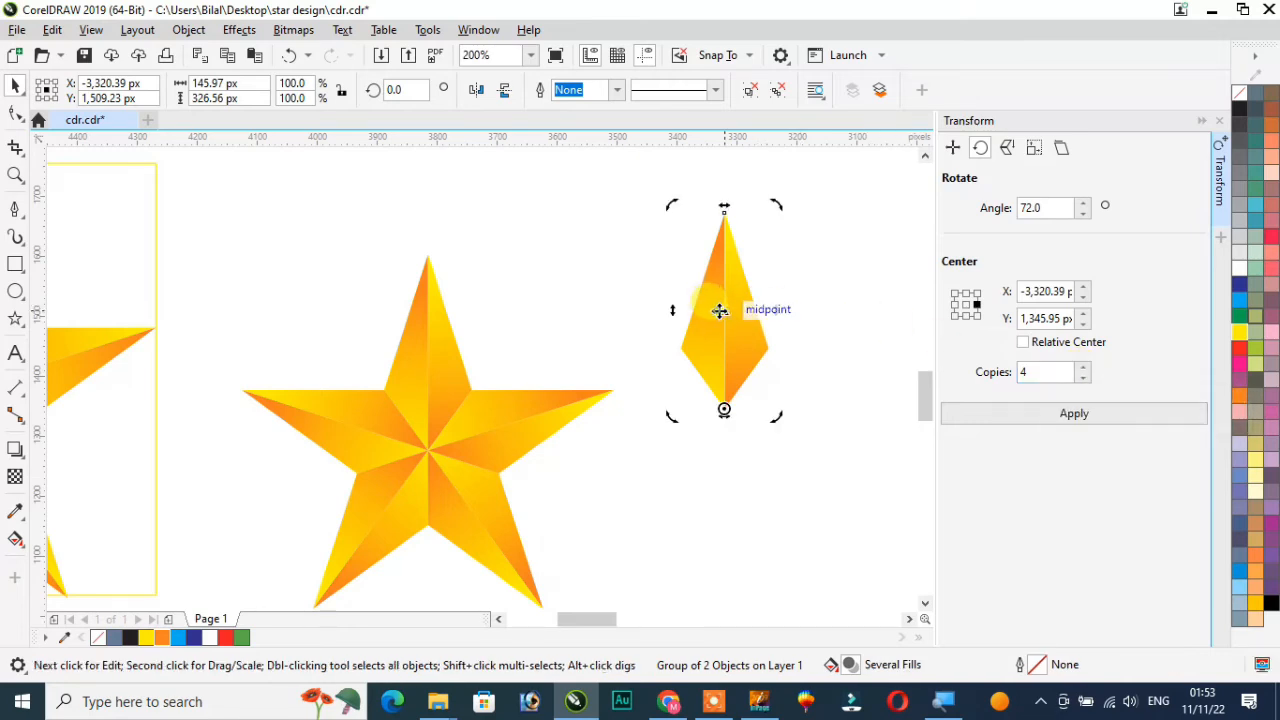
click(724, 311)
click(728, 314)
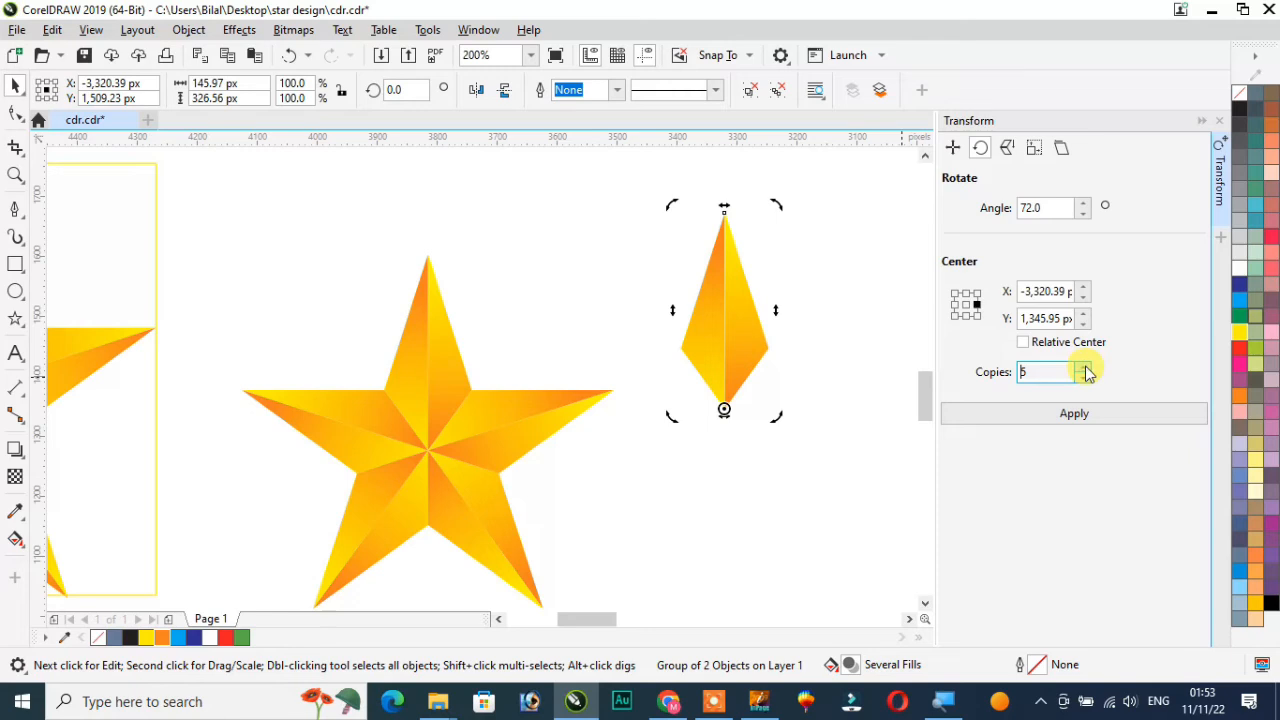
scroll(894, 374, down, 2)
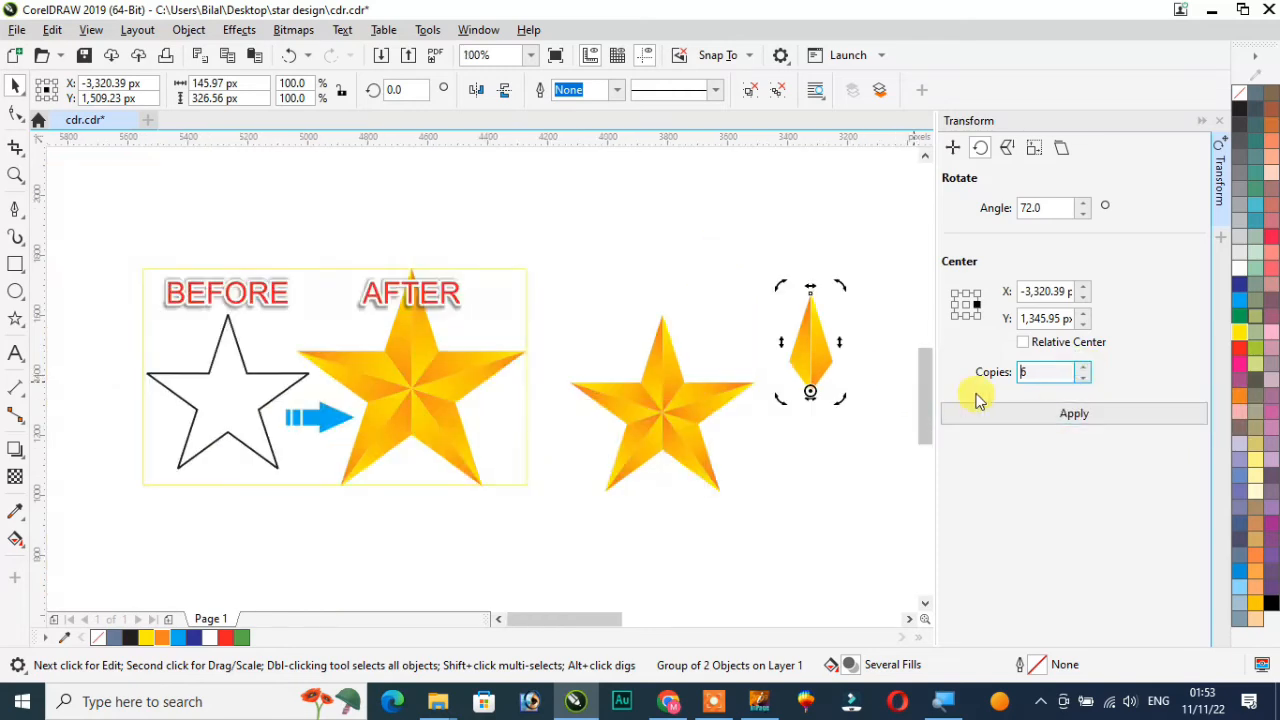
click(1057, 420)
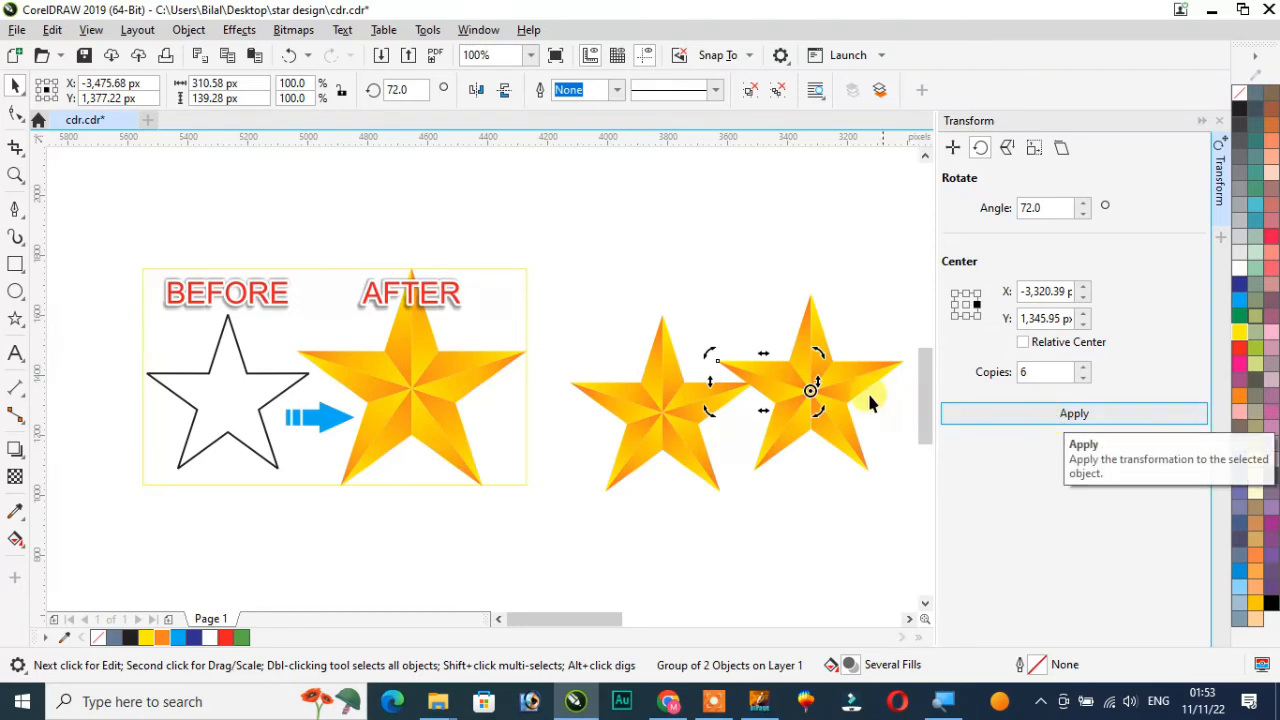
Drag the extra segment copies apart and delete the second star together with all loose segments
scroll(850, 395, up, 2)
scroll(843, 386, down, 2)
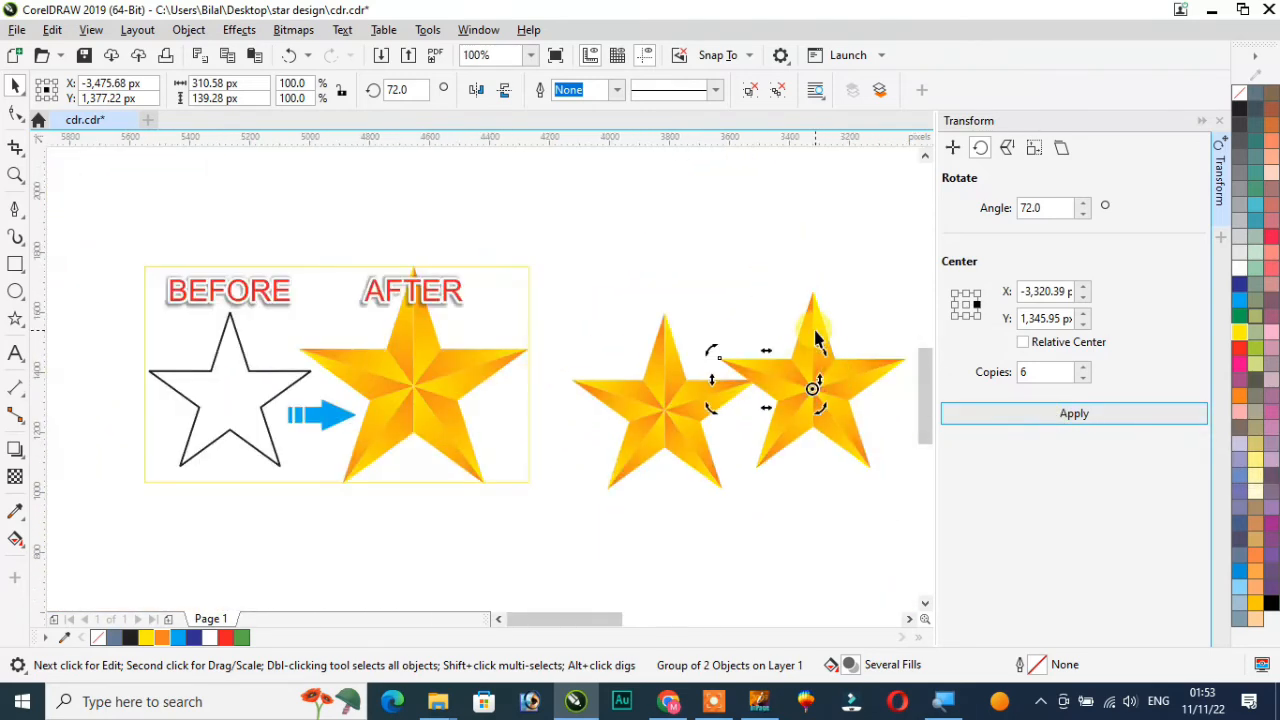
drag(815, 337, 752, 251)
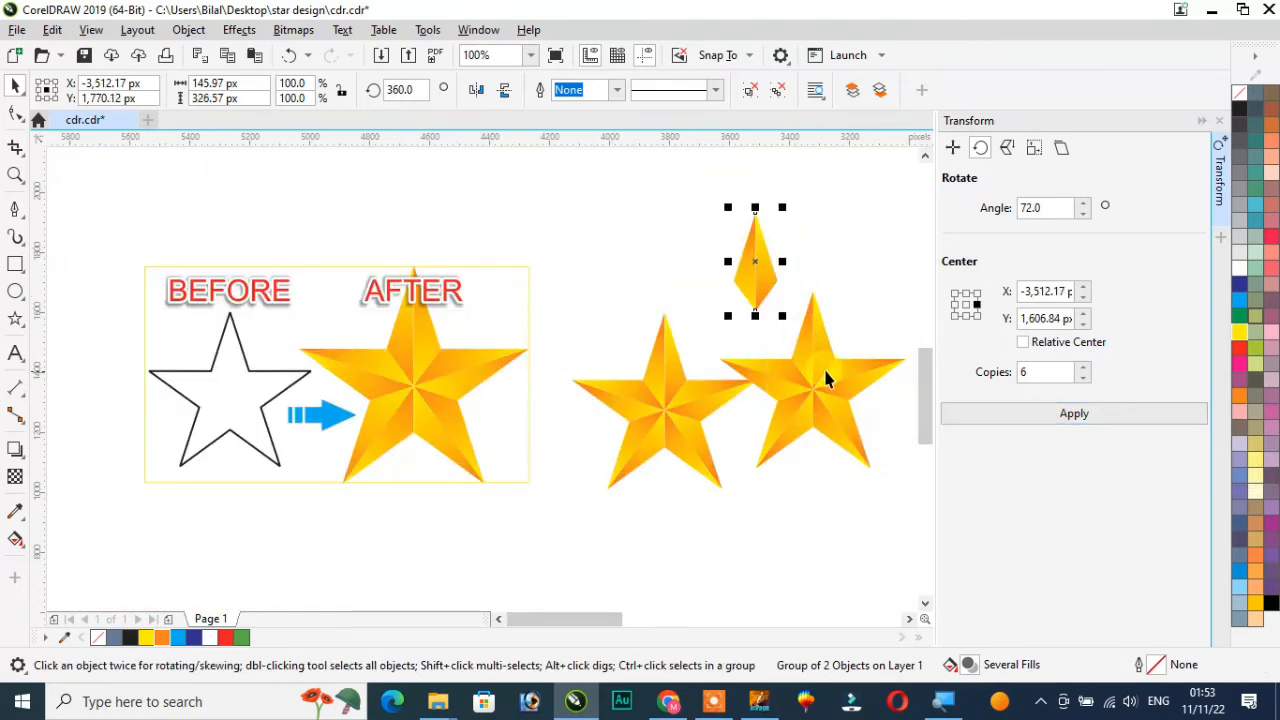
drag(826, 347, 847, 300)
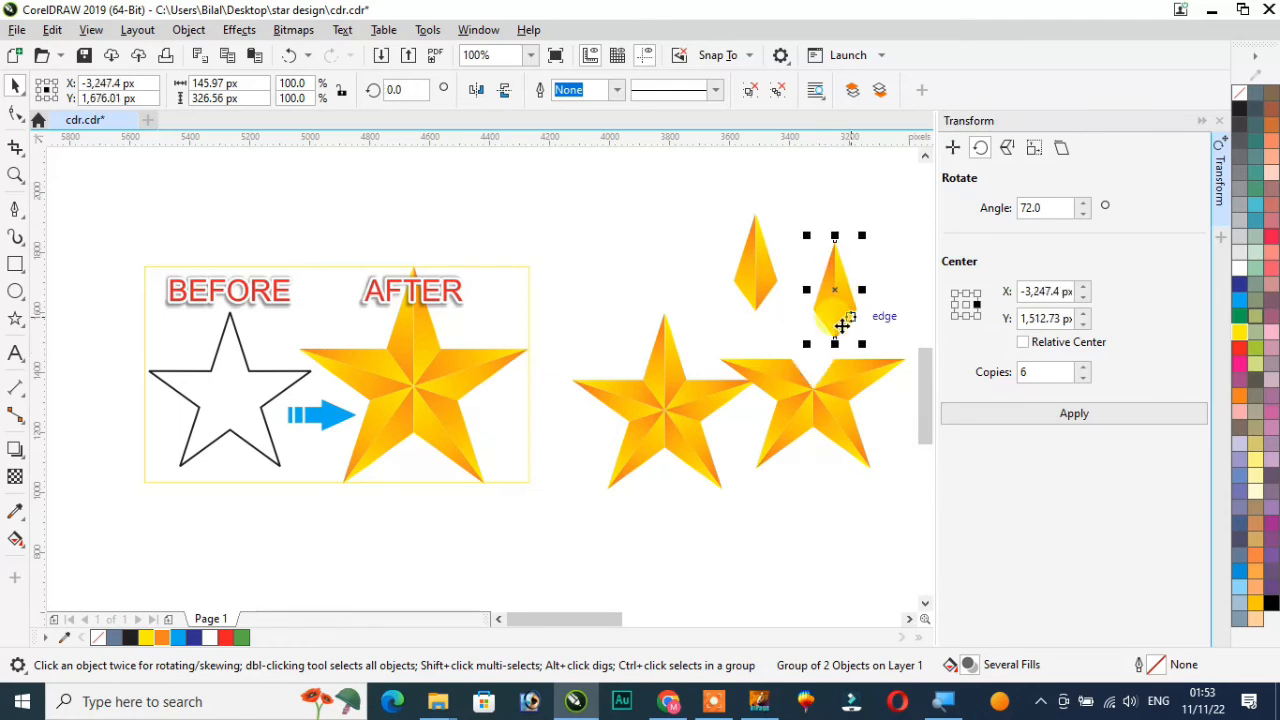
drag(770, 378, 729, 333)
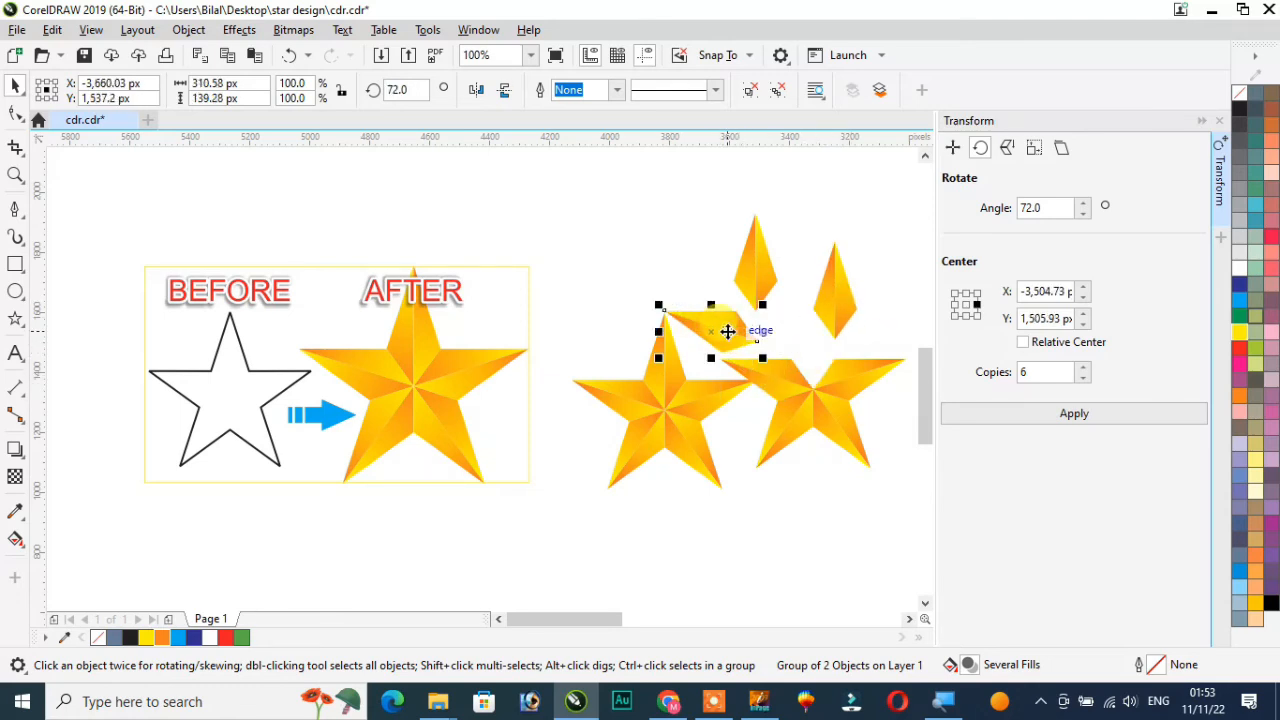
scroll(801, 341, down, 2)
scroll(824, 343, up, 2)
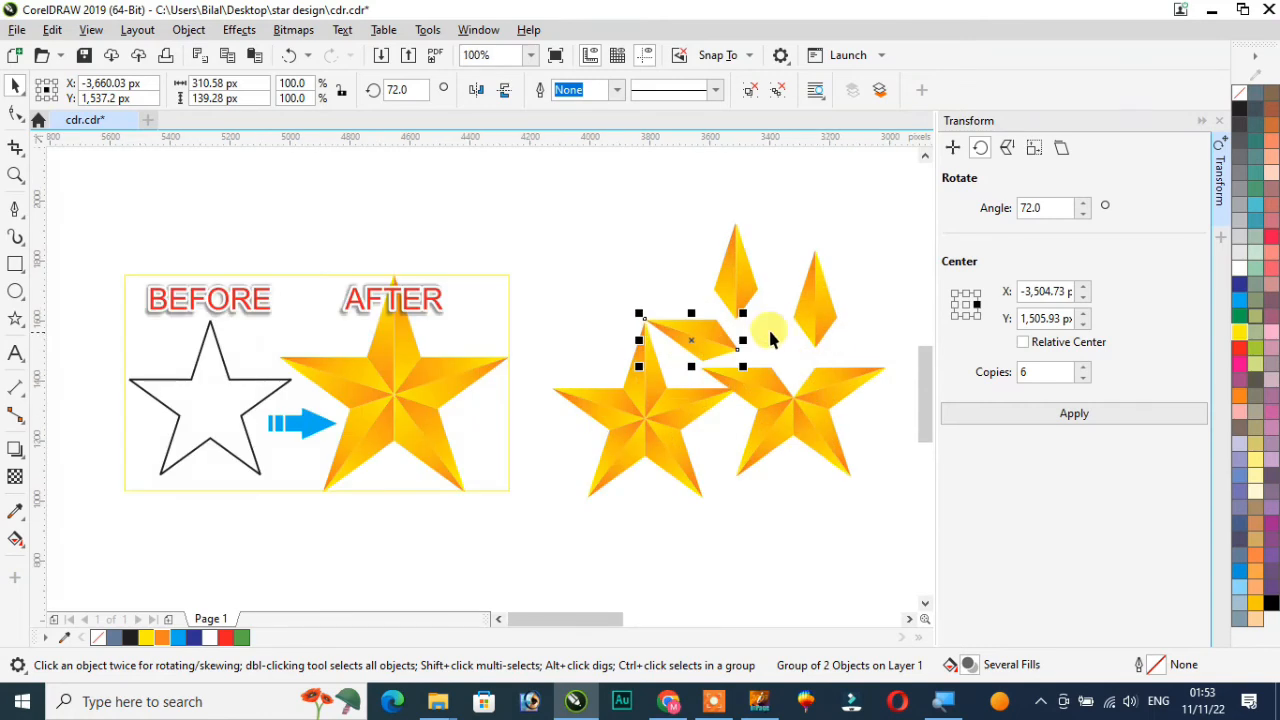
drag(674, 188, 845, 474)
key(Delete)
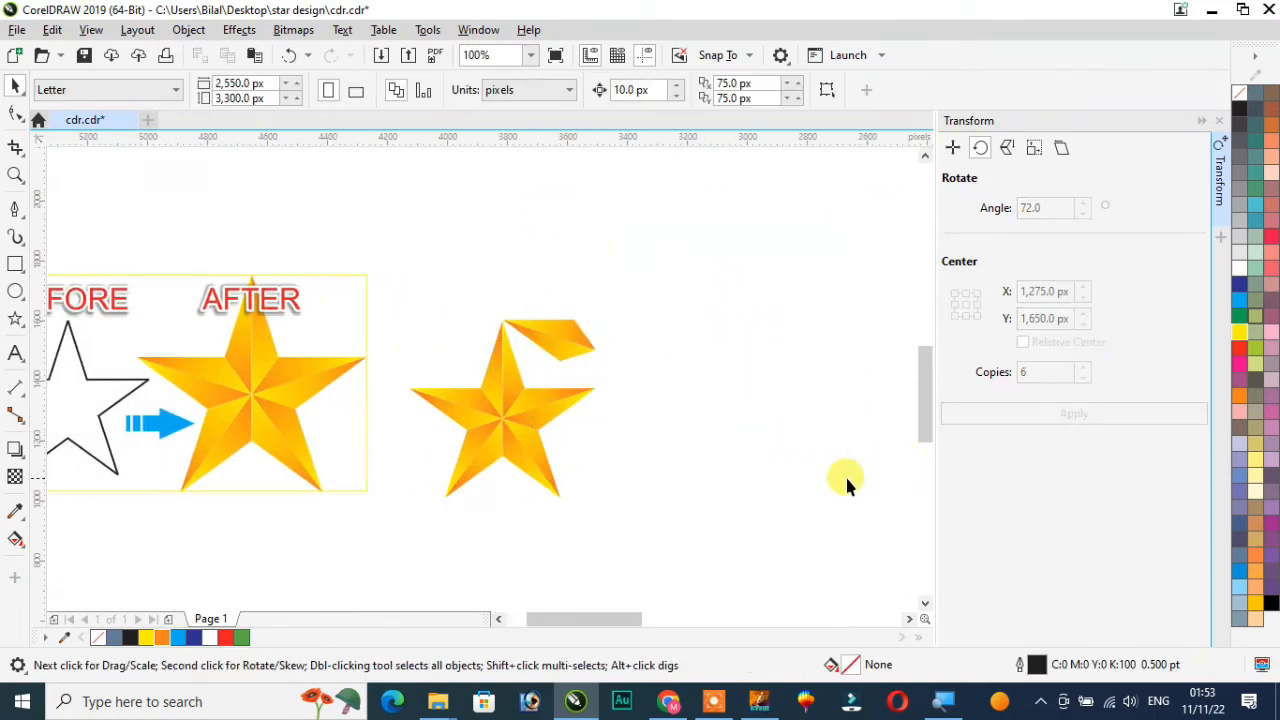
click(549, 341)
key(Delete)
Select all five star segments, move the star beside the AFTER panel and enlarge it to about 113%
drag(615, 535, 600, 510)
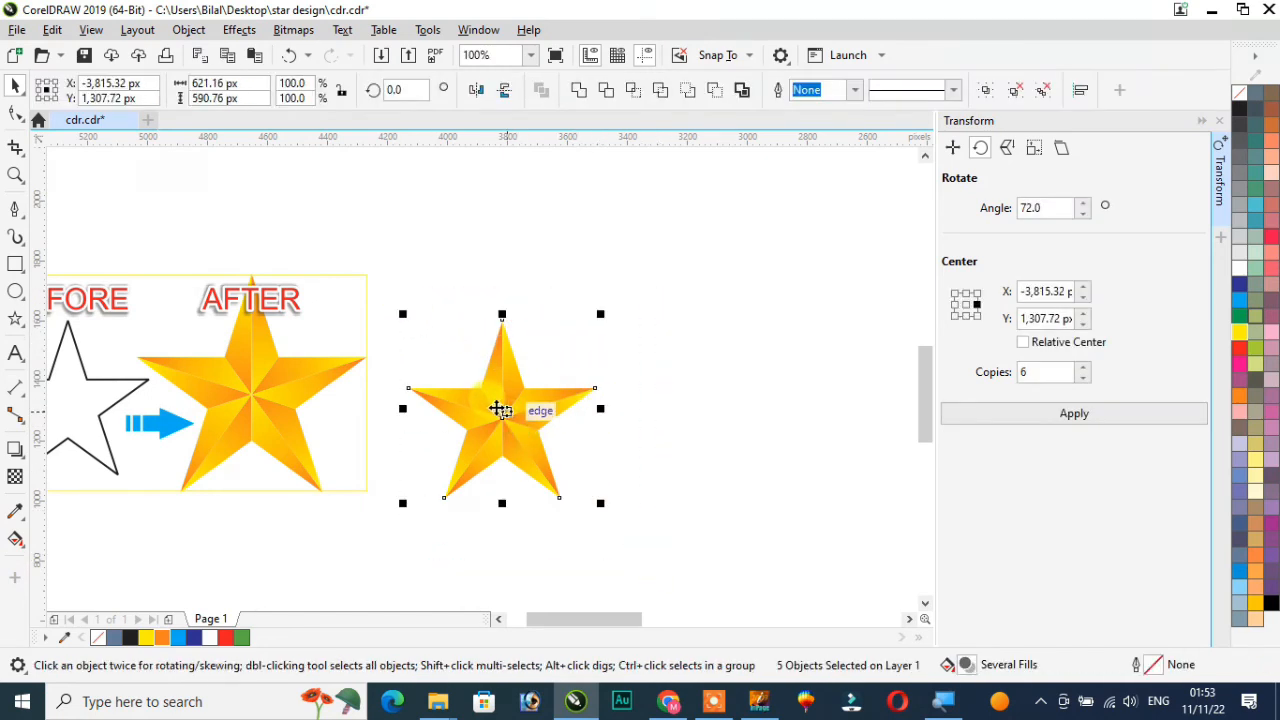
drag(500, 409, 457, 377)
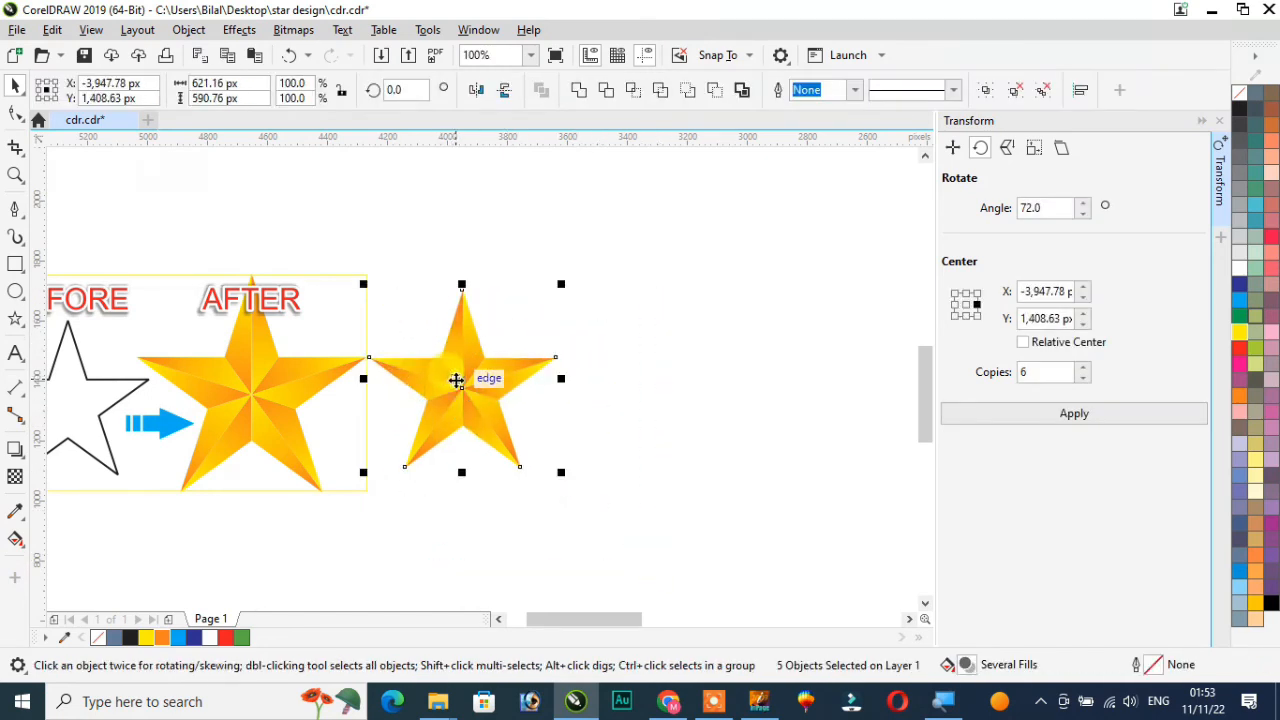
drag(565, 473, 584, 494)
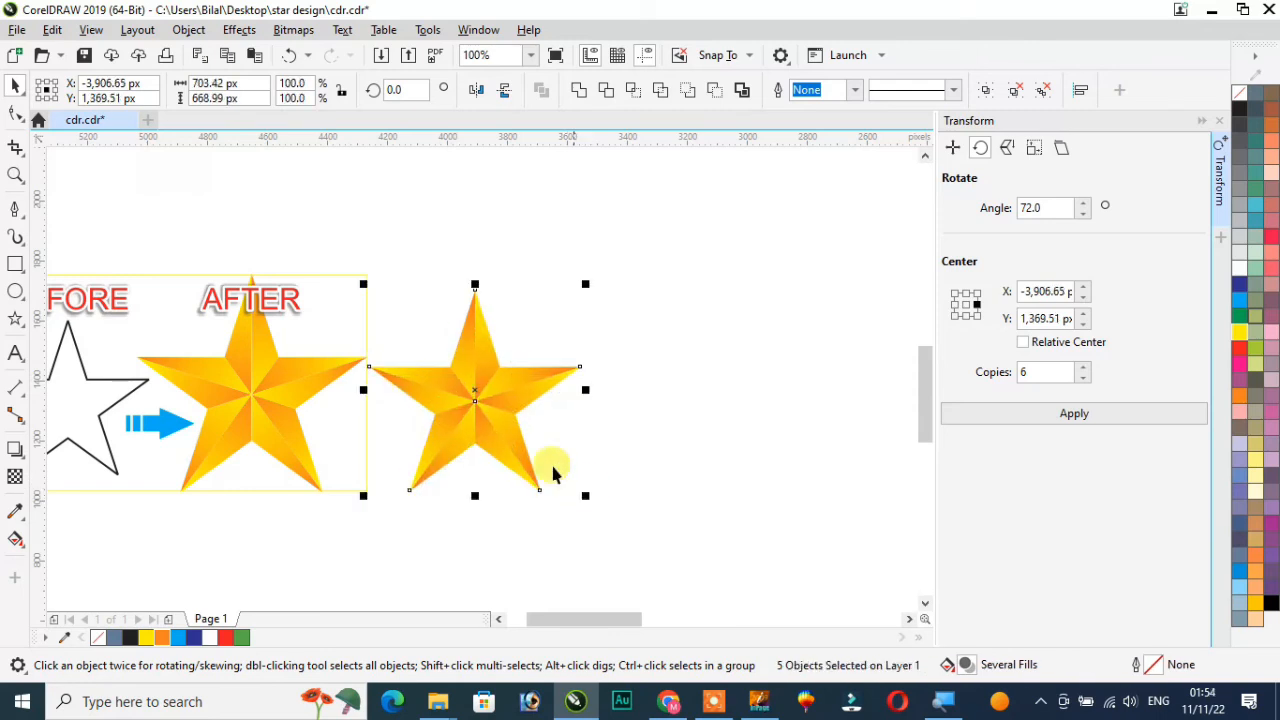
Inspect the enlarged star's segments up close and close the Transform docker
scroll(453, 393, up, 3)
scroll(451, 390, down, 3)
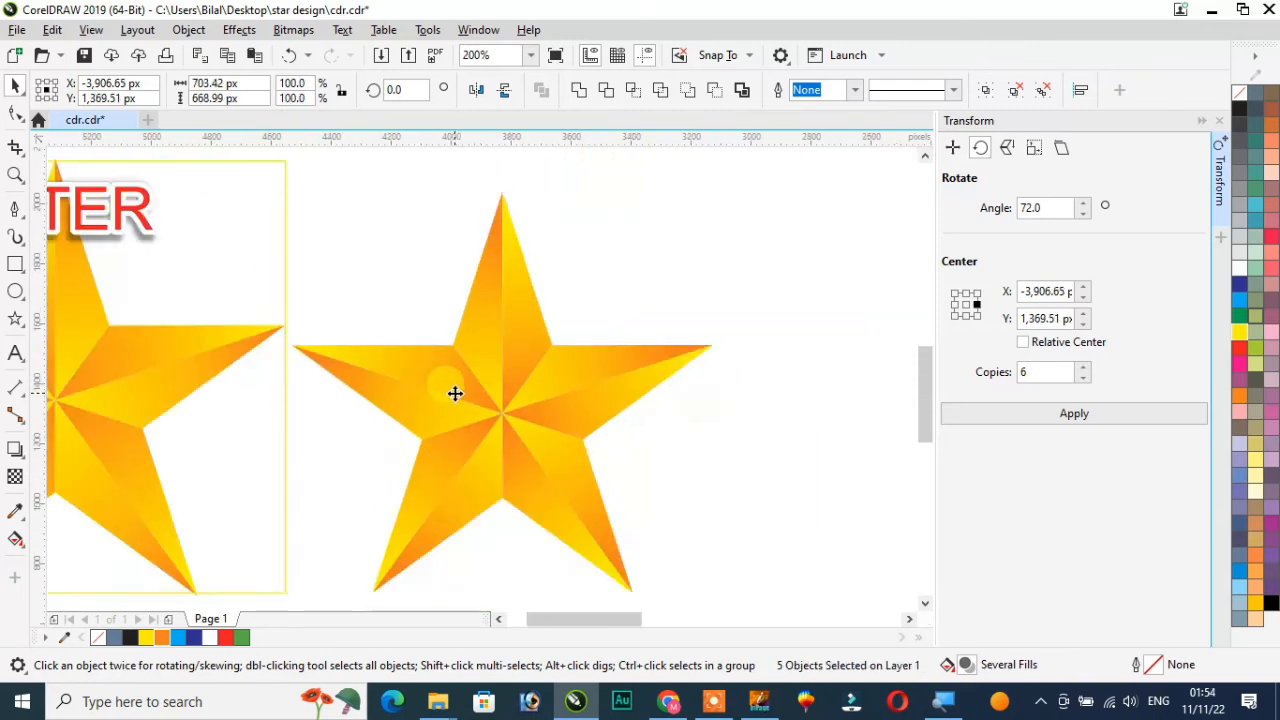
scroll(500, 334, up, 2)
click(529, 330)
click(443, 377)
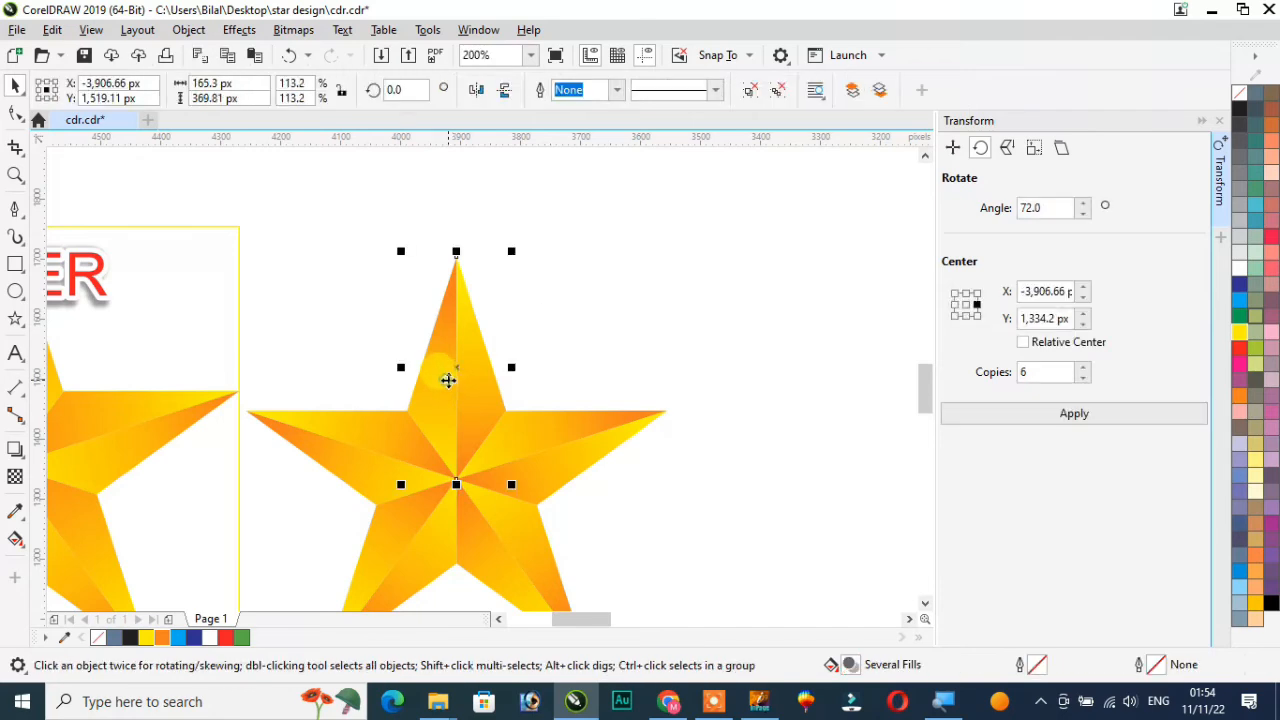
scroll(486, 366, down, 2)
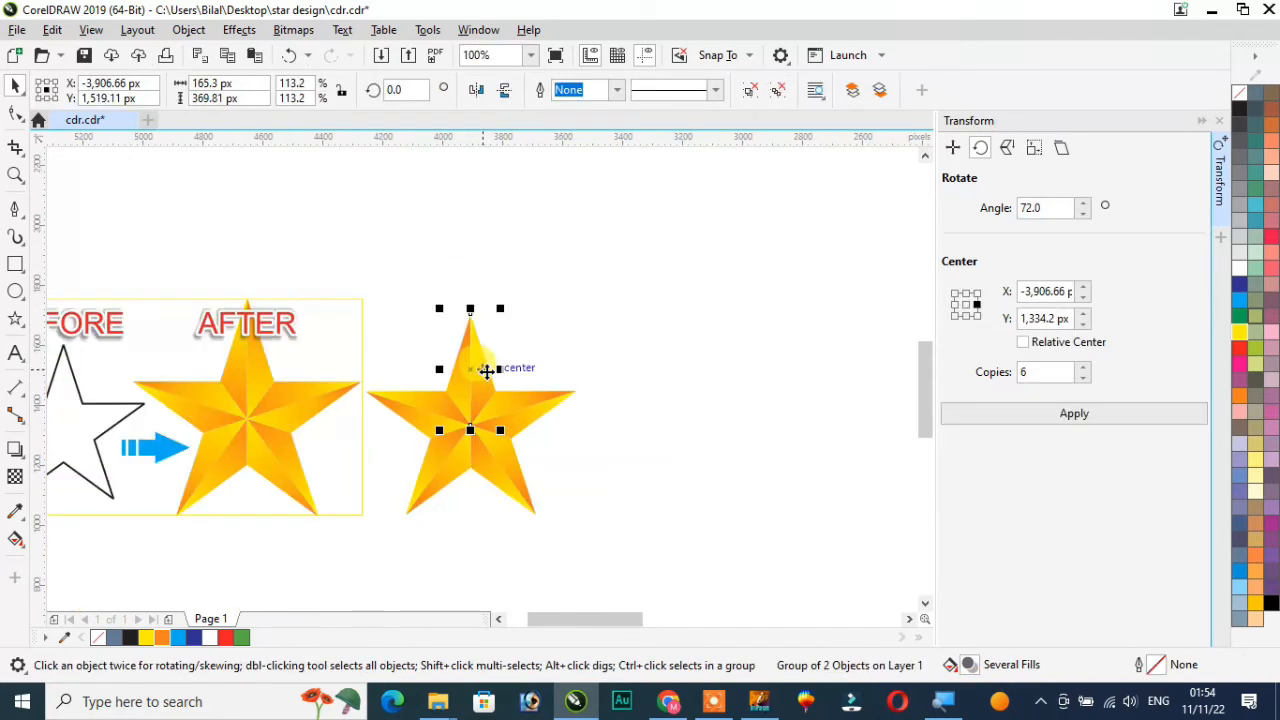
click(1219, 120)
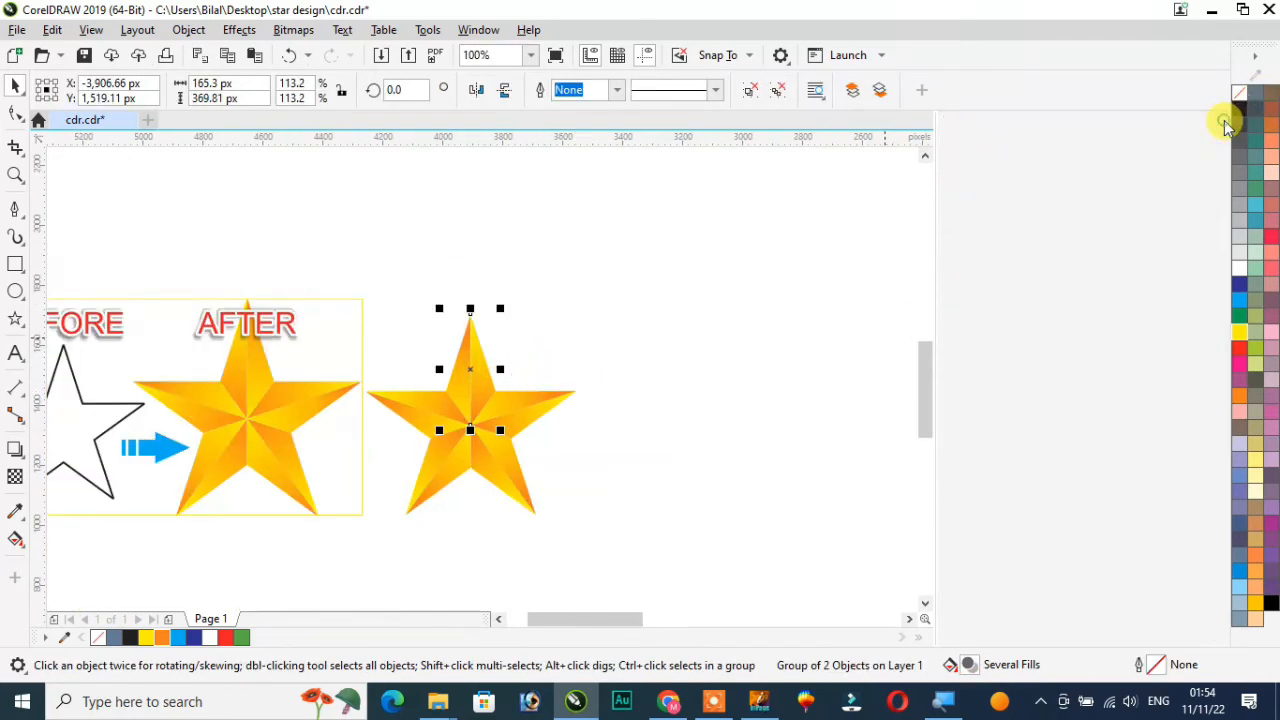
Zoom to show all objects and compare the finished star with the before-and-after sample
key(F5)
key(F4)
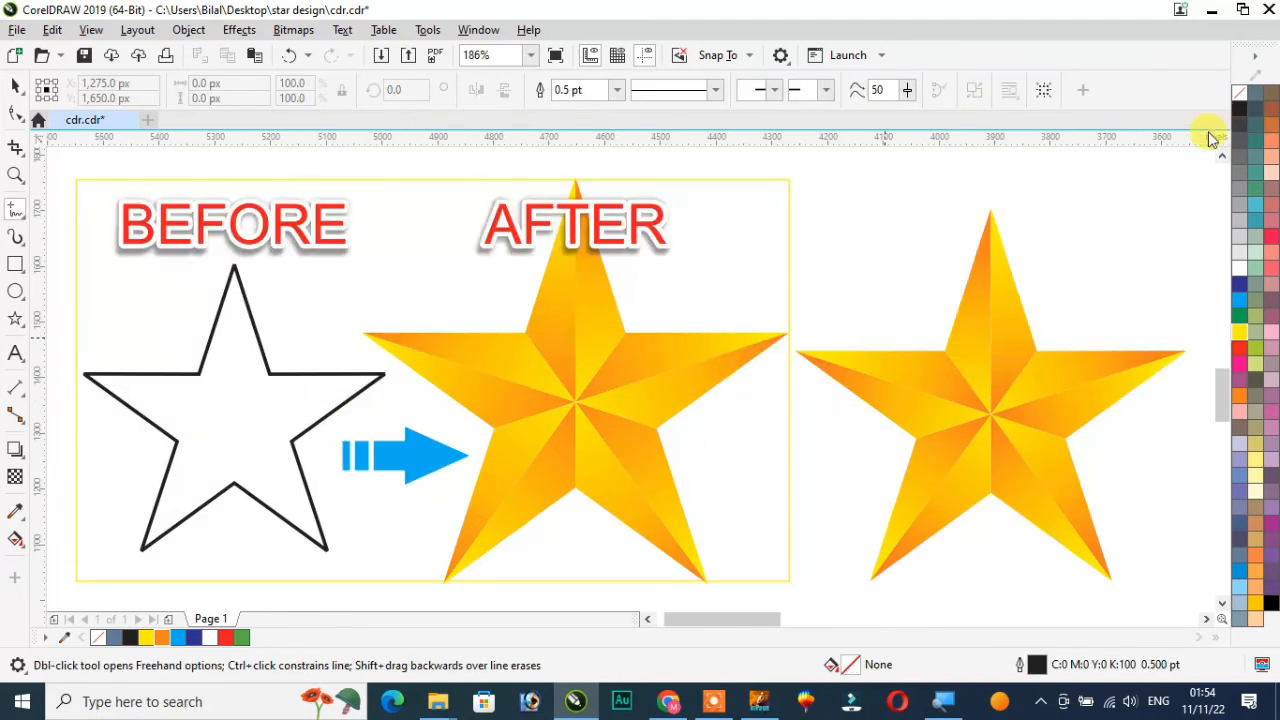
click(15, 90)
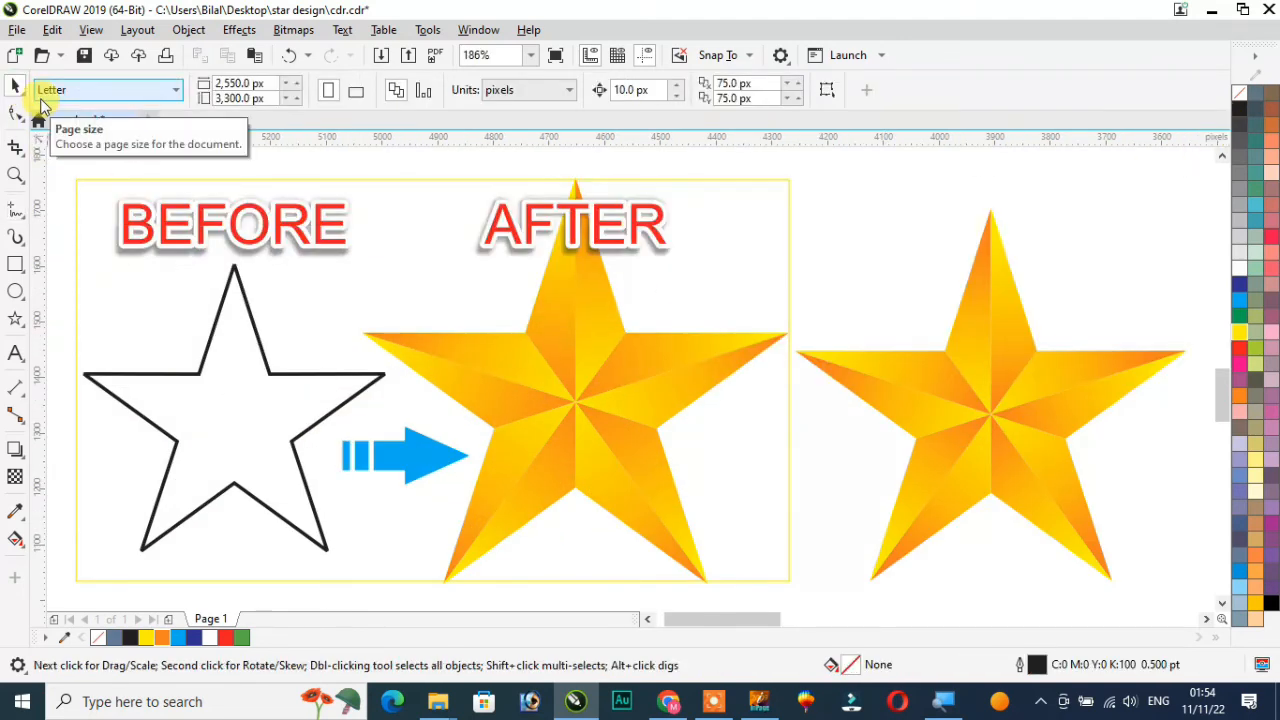
scroll(186, 229, down, 3)
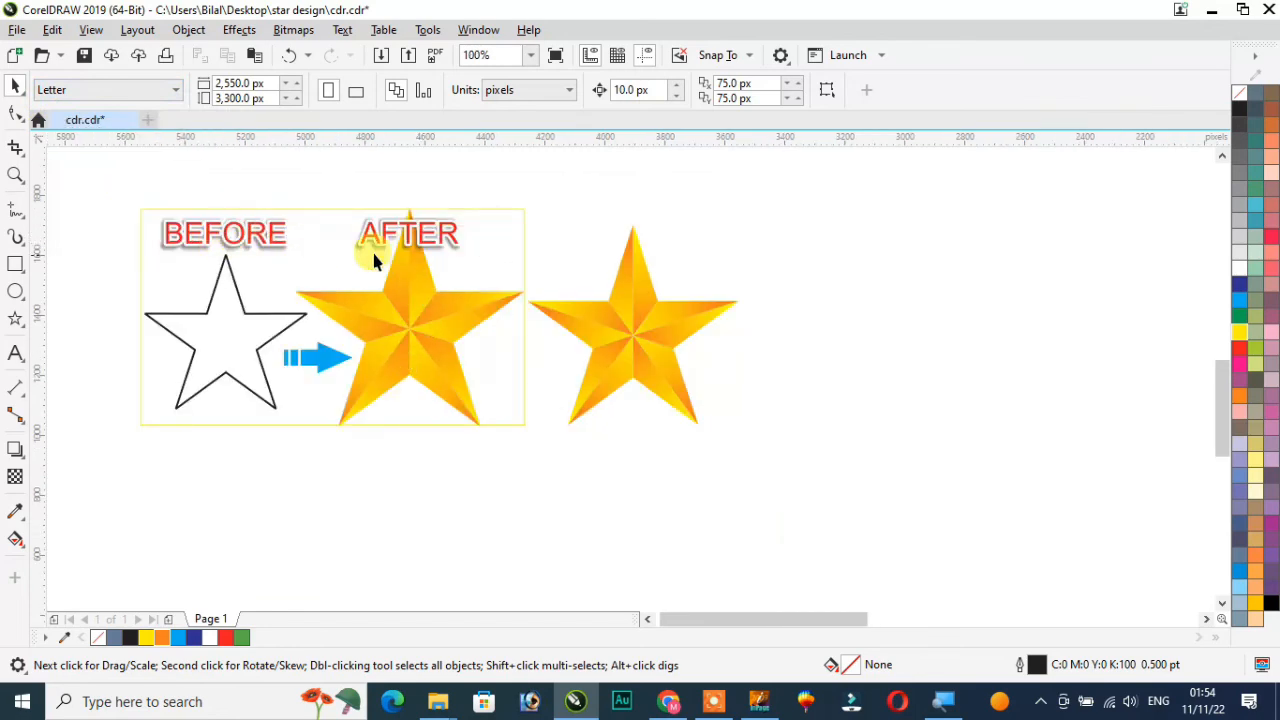
scroll(349, 245, up, 2)
scroll(351, 250, down, 2)
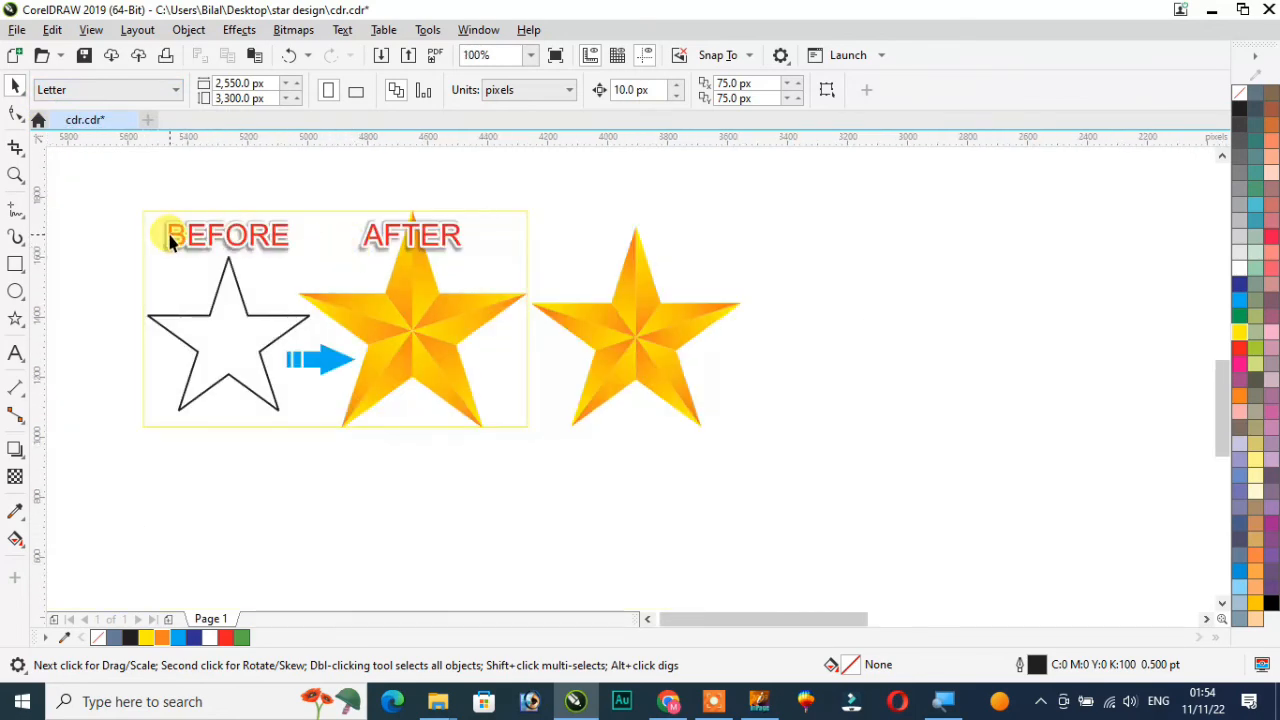
scroll(170, 243, up, 2)
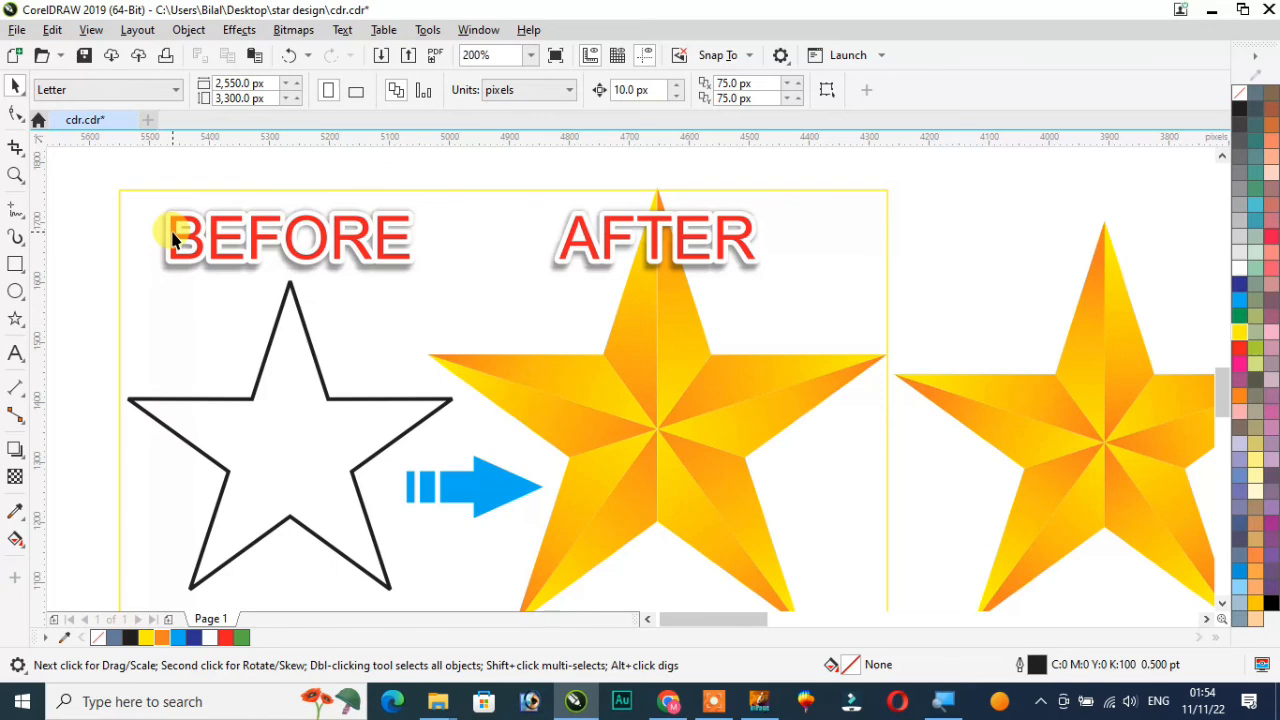
scroll(450, 258, down, 2)
scroll(508, 238, up, 1)
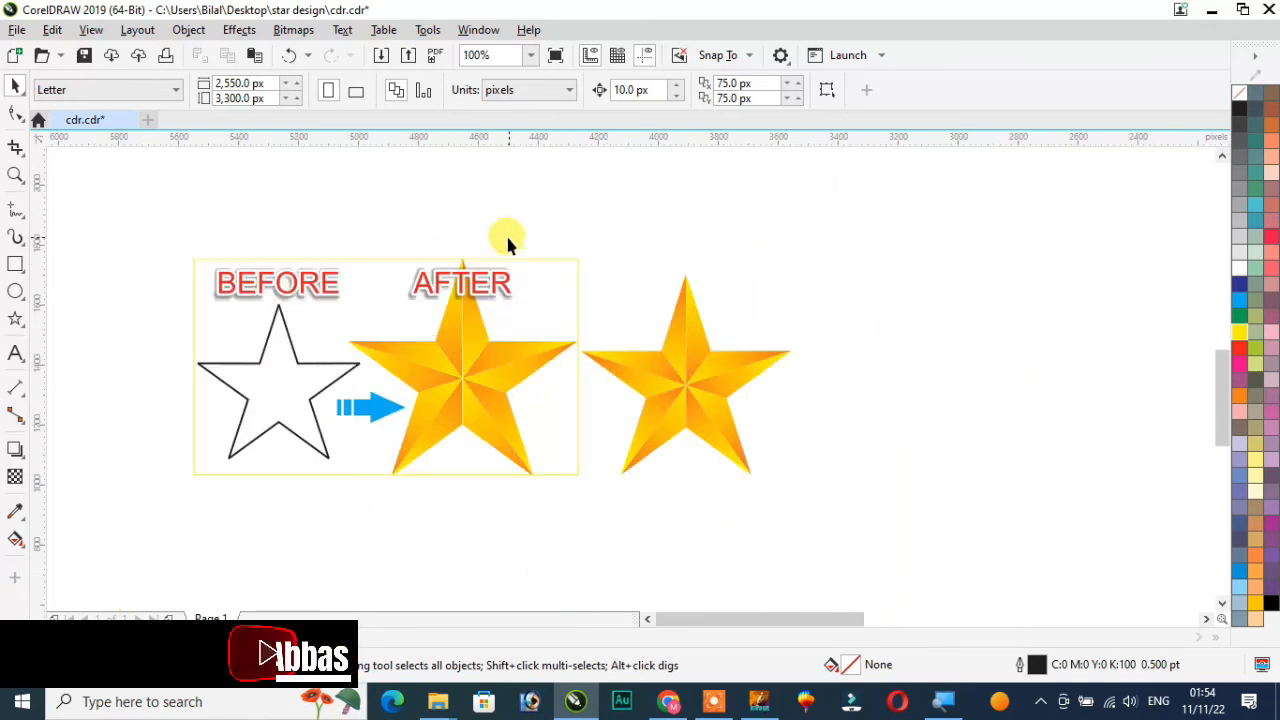